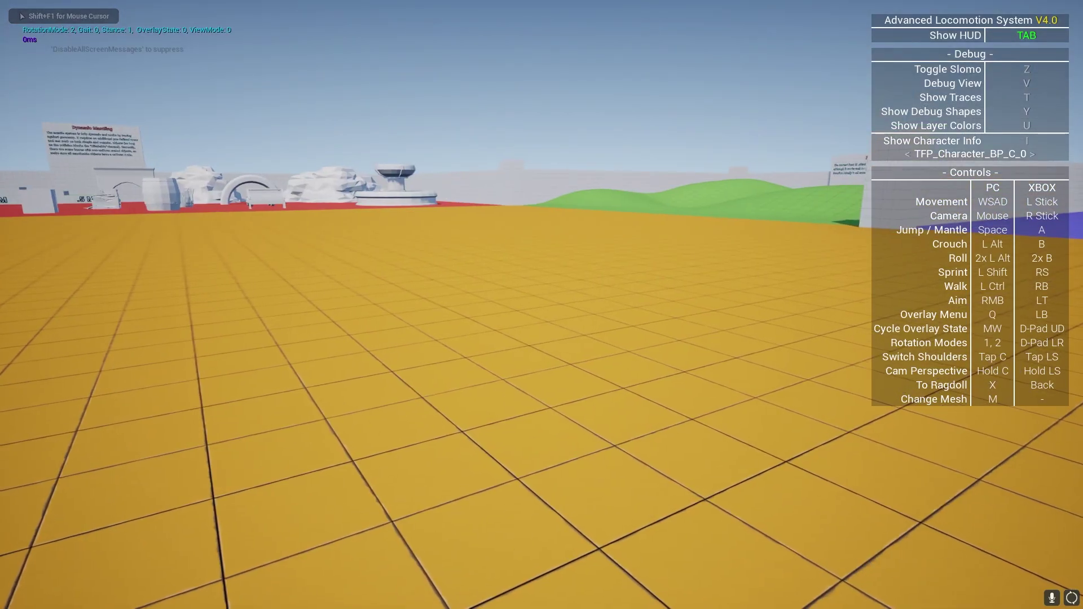
Cycle the character's overlay states through Box, Binoculars and Bow during play.
key("q")
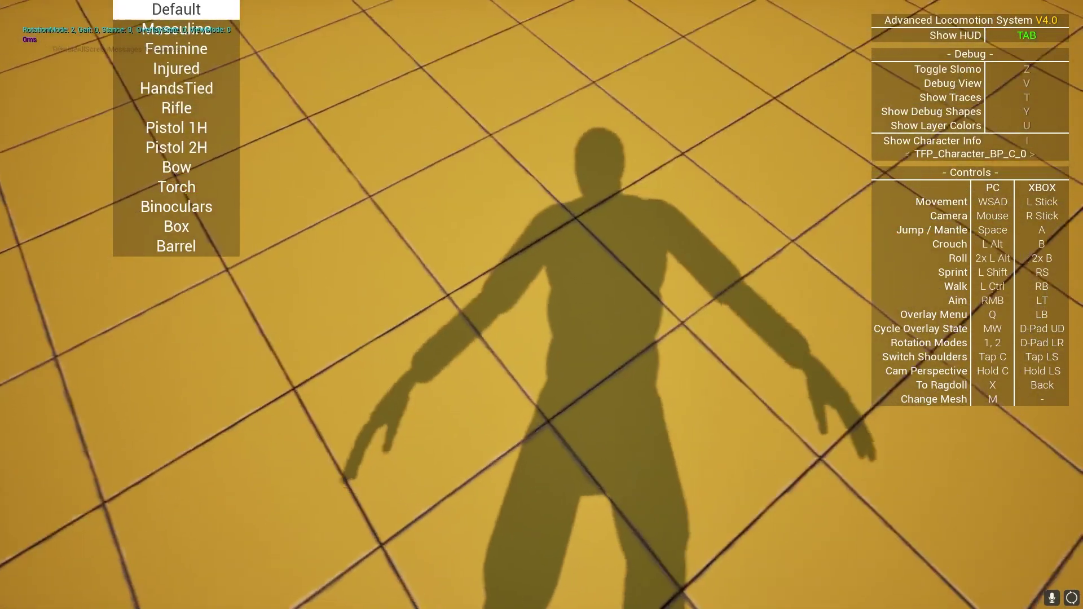
scroll(542, 305, "down", 11)
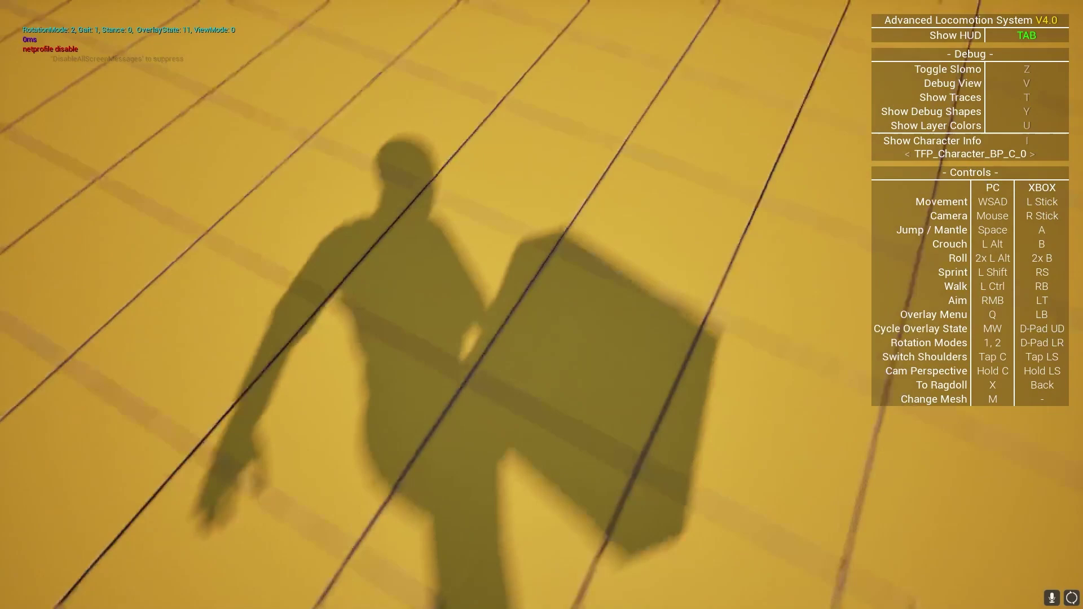
key("q")
scroll(542, 304, "down", 1)
key("q")
scroll(541, 305, "up", 2)
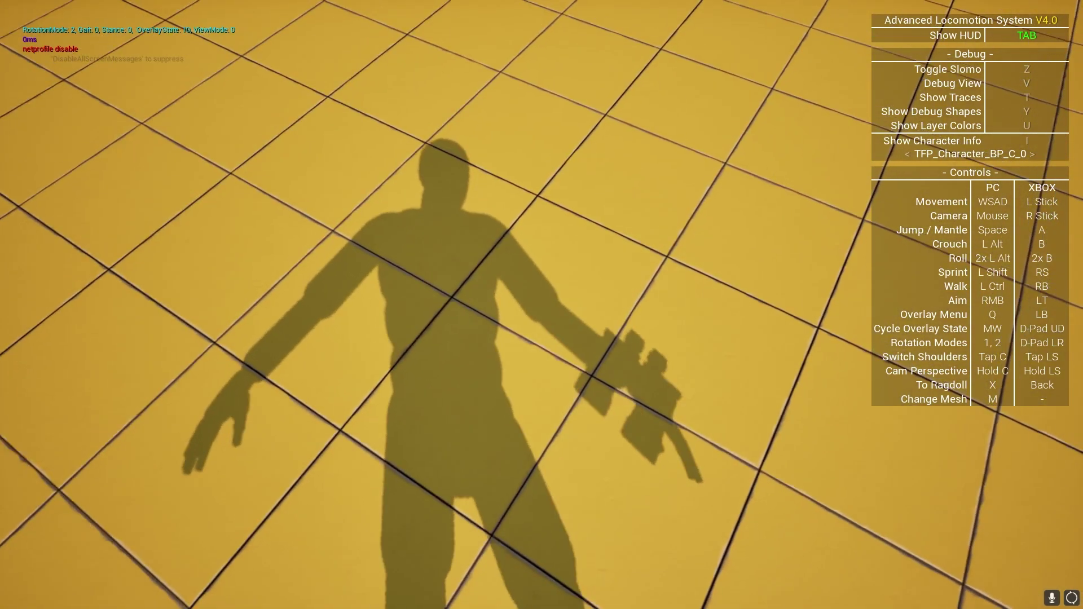
key("q")
scroll(542, 304, "up", 1)
key("q")
scroll(542, 305, "up", 1)
key("q")
scroll(542, 305, "up", 1)
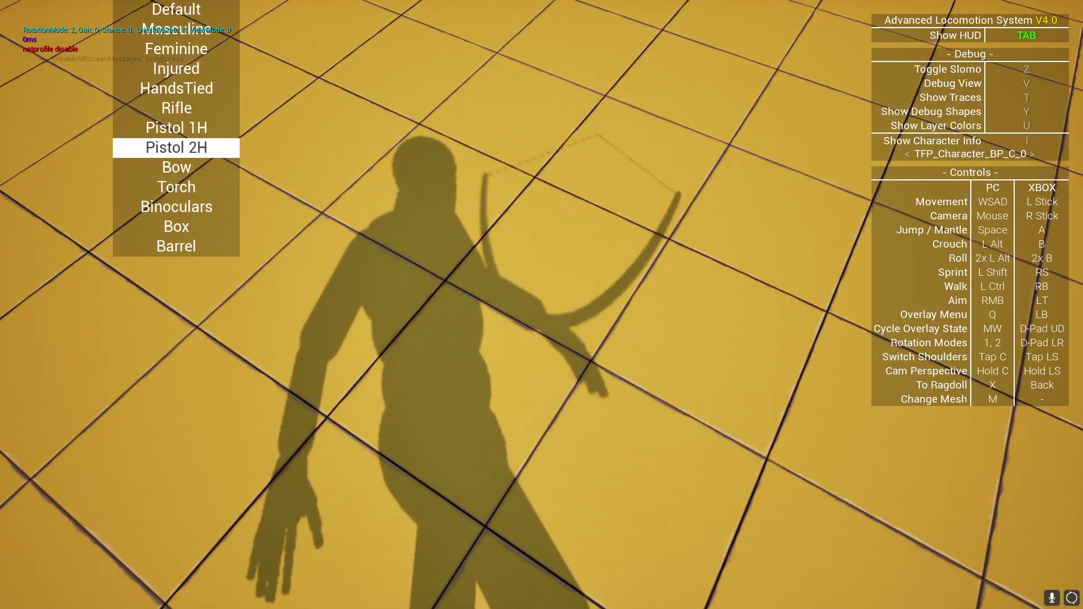
Apply the Pistol 2H overlay pose, view the character, and stop the play session.
key("F8")
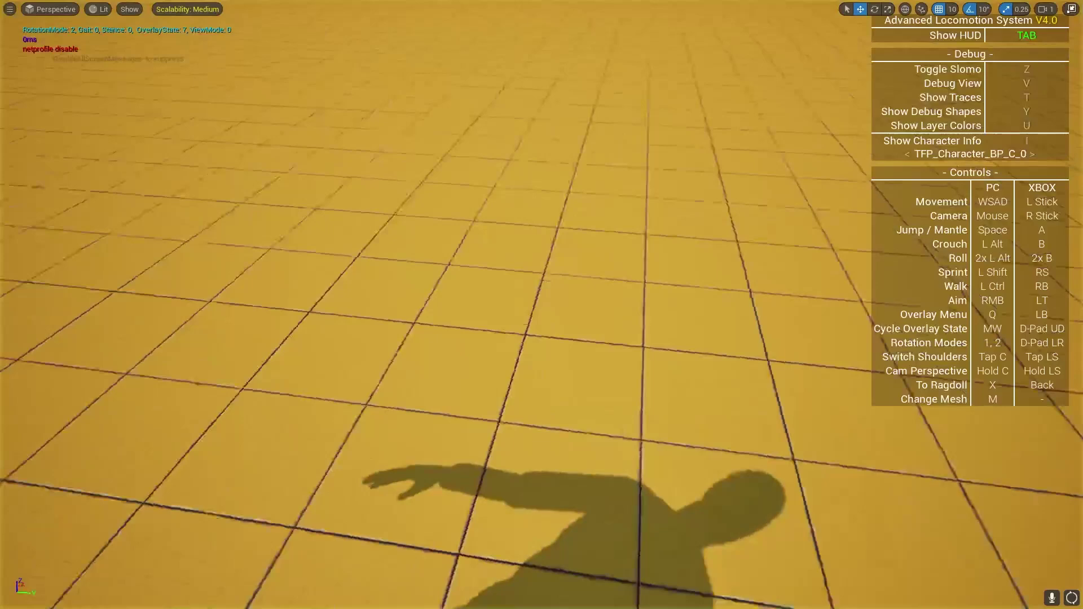
right_click_drag(542, 304, 432, 361)
key("Escape")
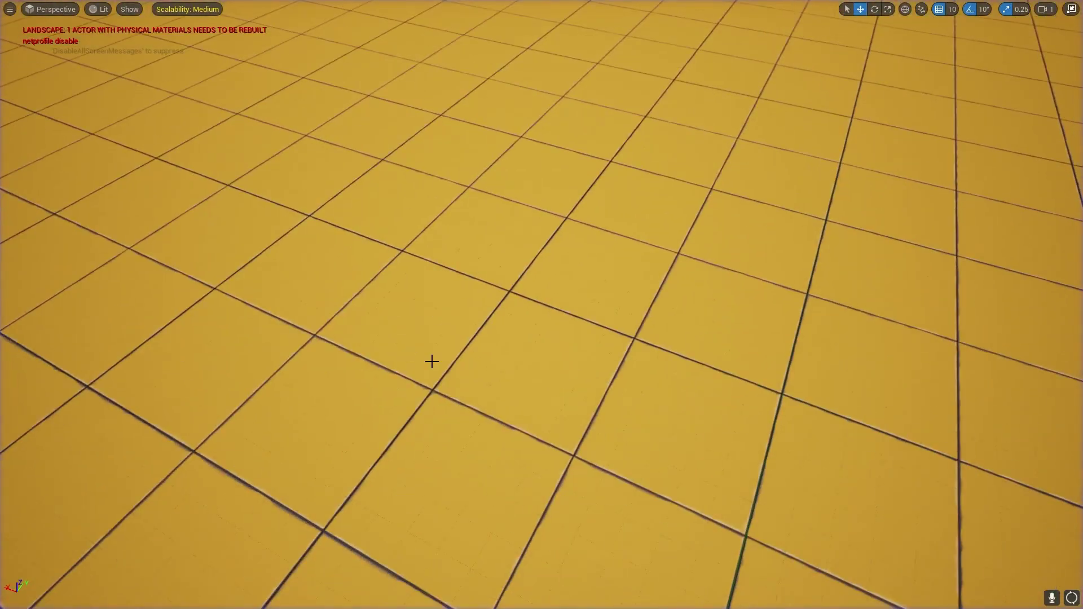
Open TFP_Character_BP from Blueprints > CharacterLogic and show its Viewport preview.
key("F11")
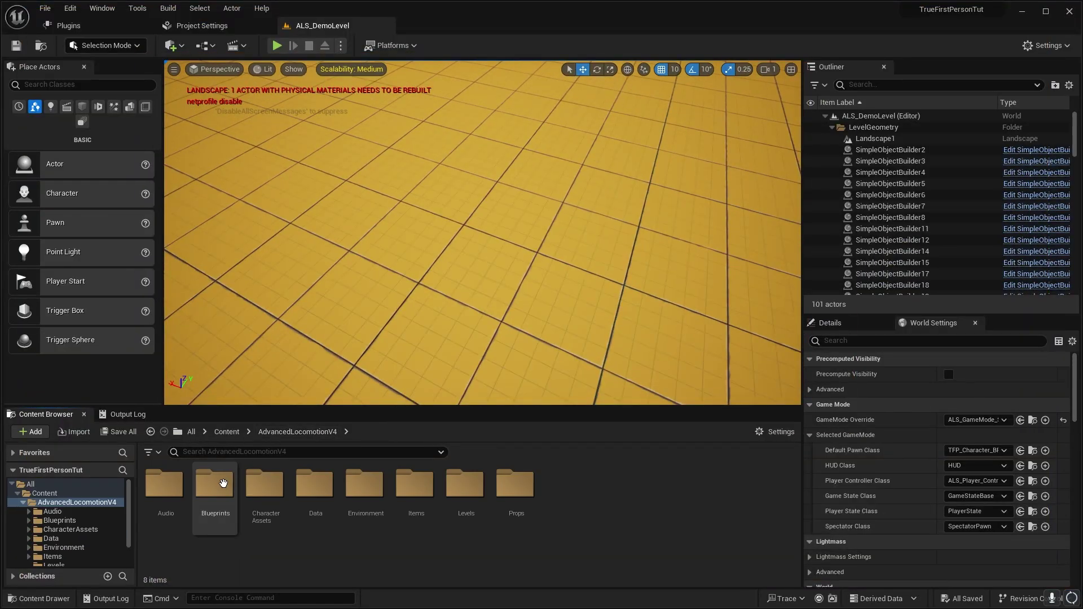
double_click(214, 484)
left_click(311, 525)
double_click(311, 525)
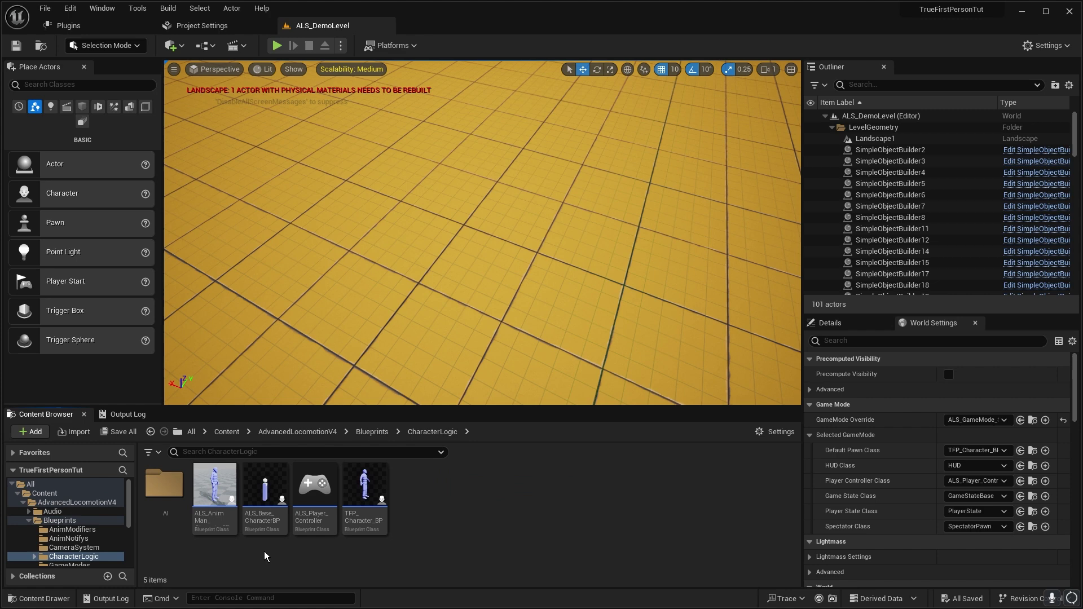
left_click(377, 514)
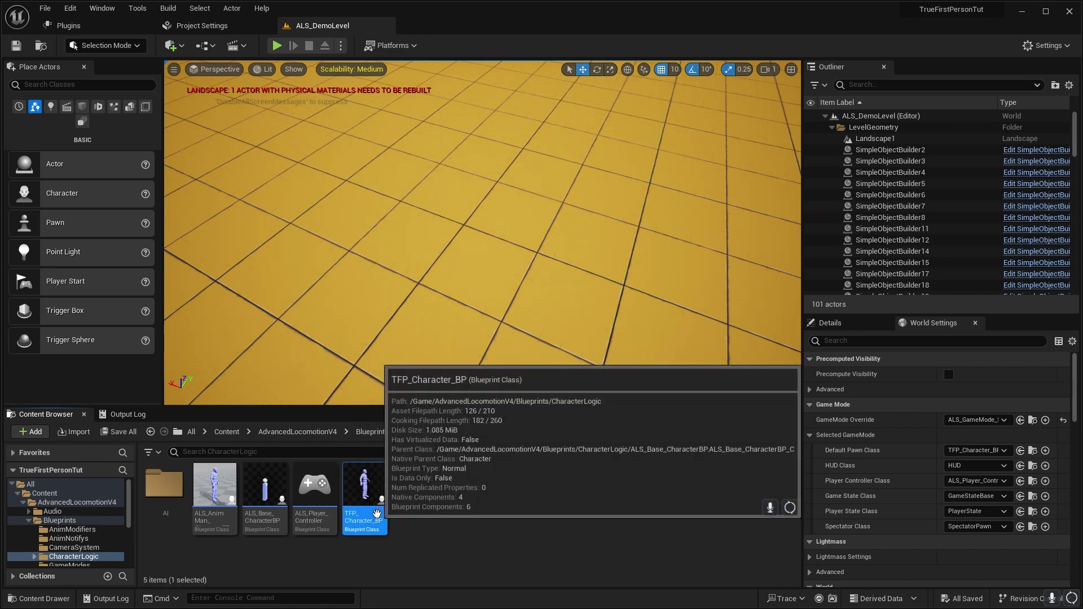
double_click(377, 514)
left_click(254, 67)
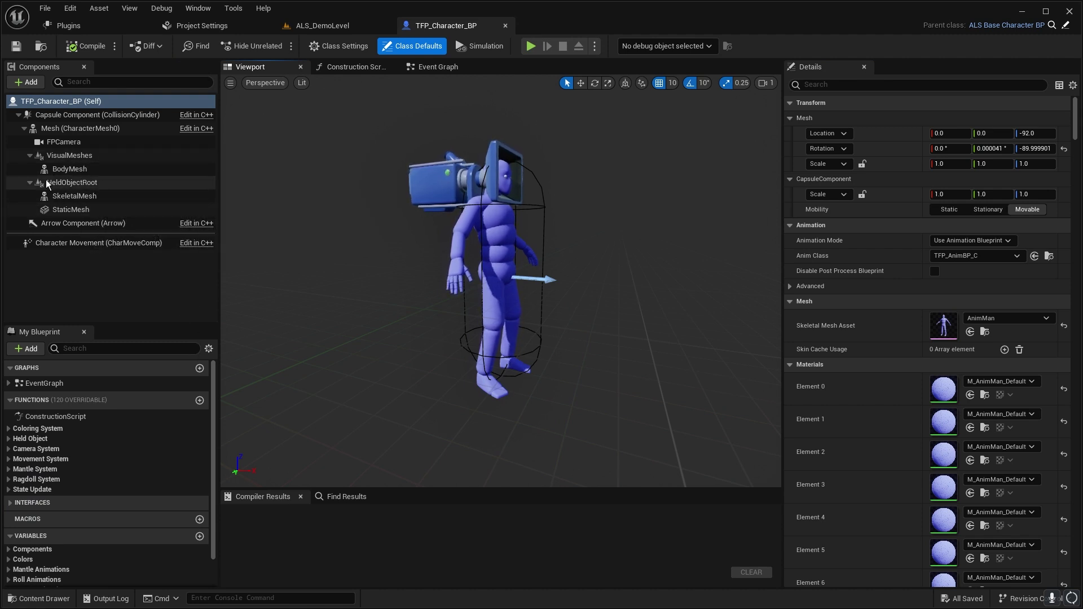
Disconnect UpdateHeldObject's entry from the overlay-state Switch, then compile and save.
left_click(28, 438)
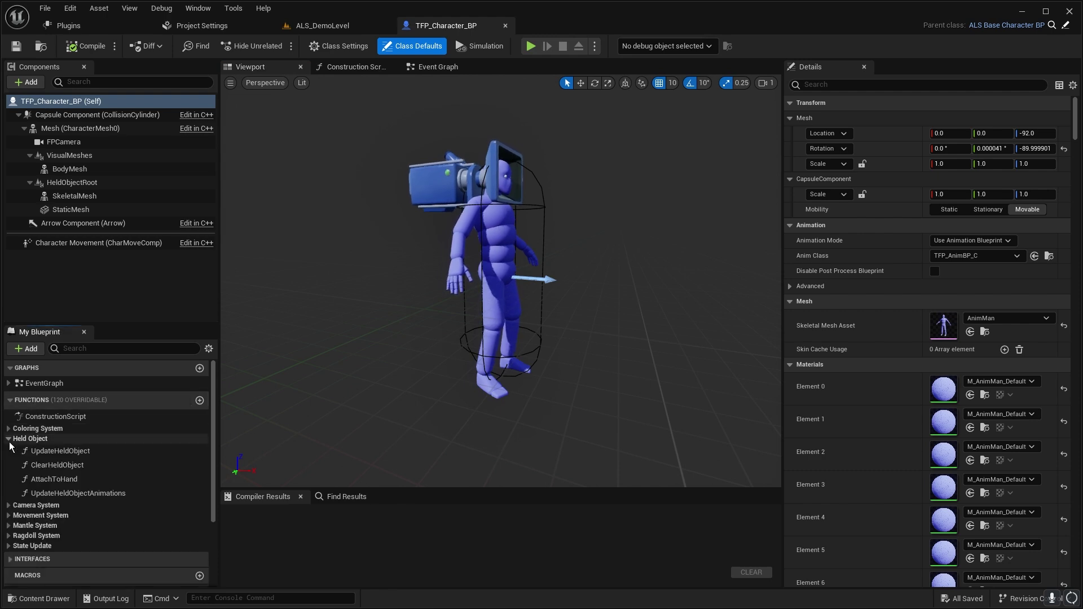
double_click(40, 453)
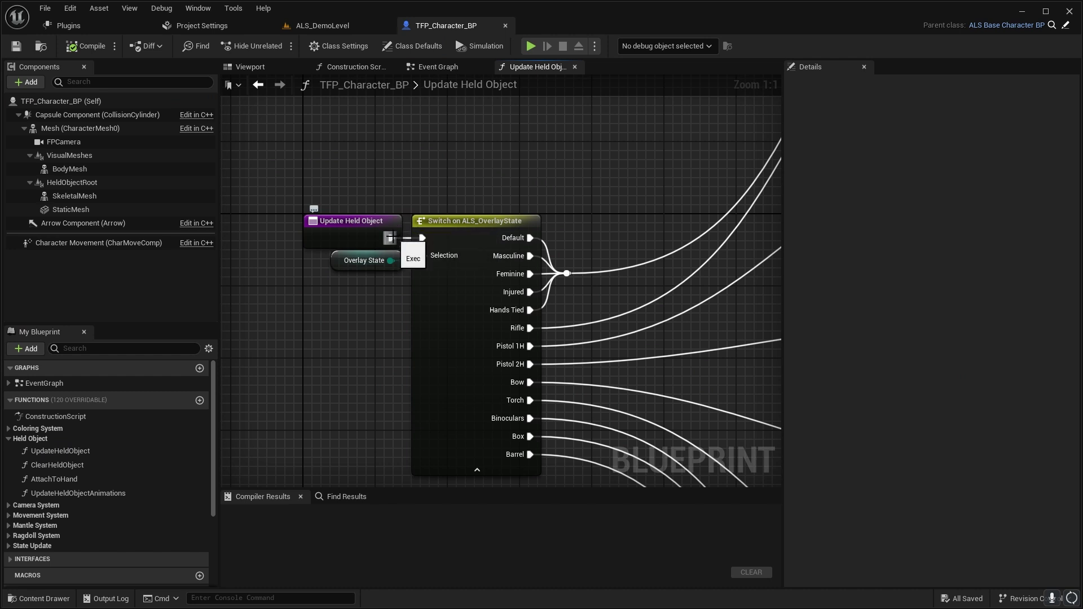
left_click(390, 237, "alt")
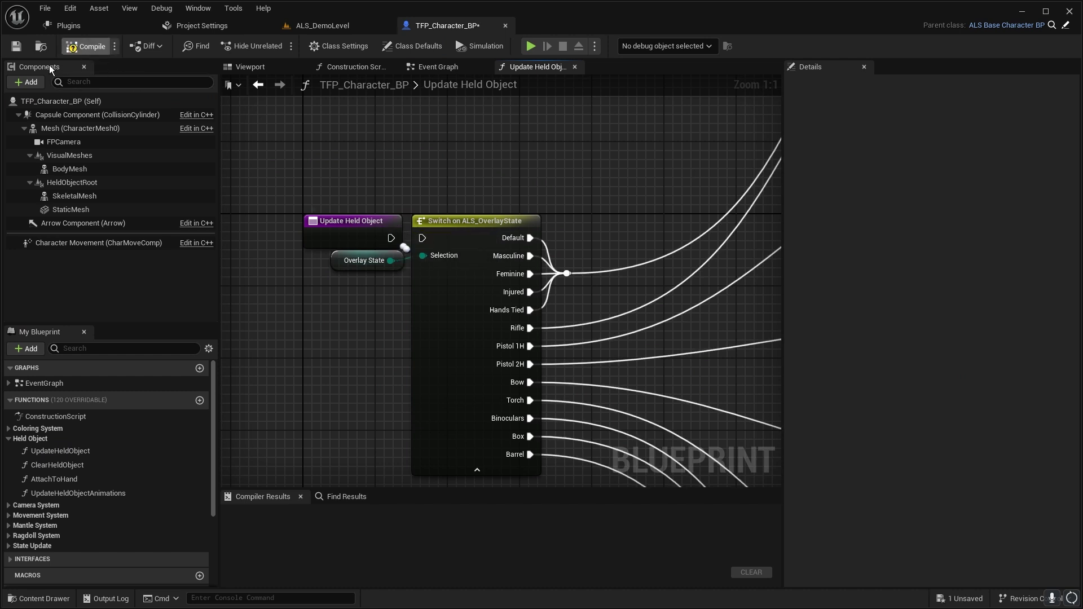
left_click(18, 49)
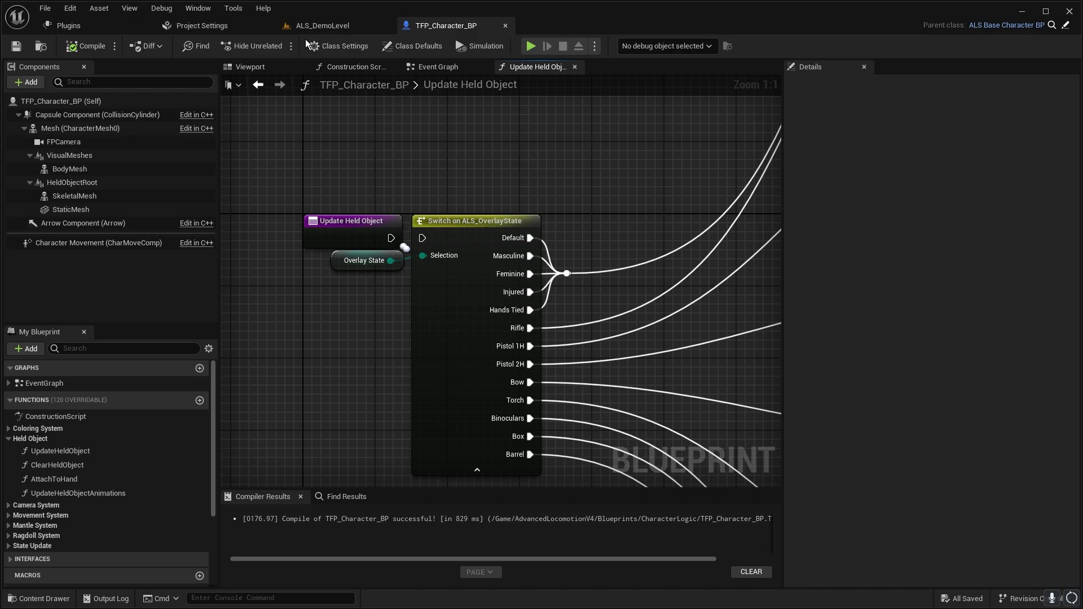
left_click(320, 25)
left_click(276, 45)
key("q")
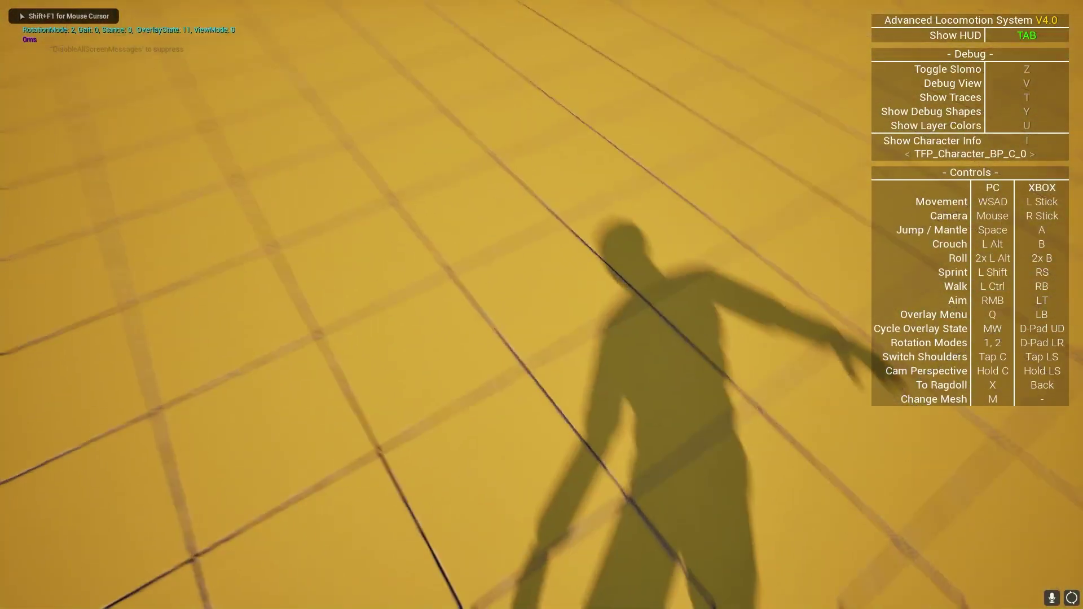
key("q")
scroll(541, 305, "up", 2)
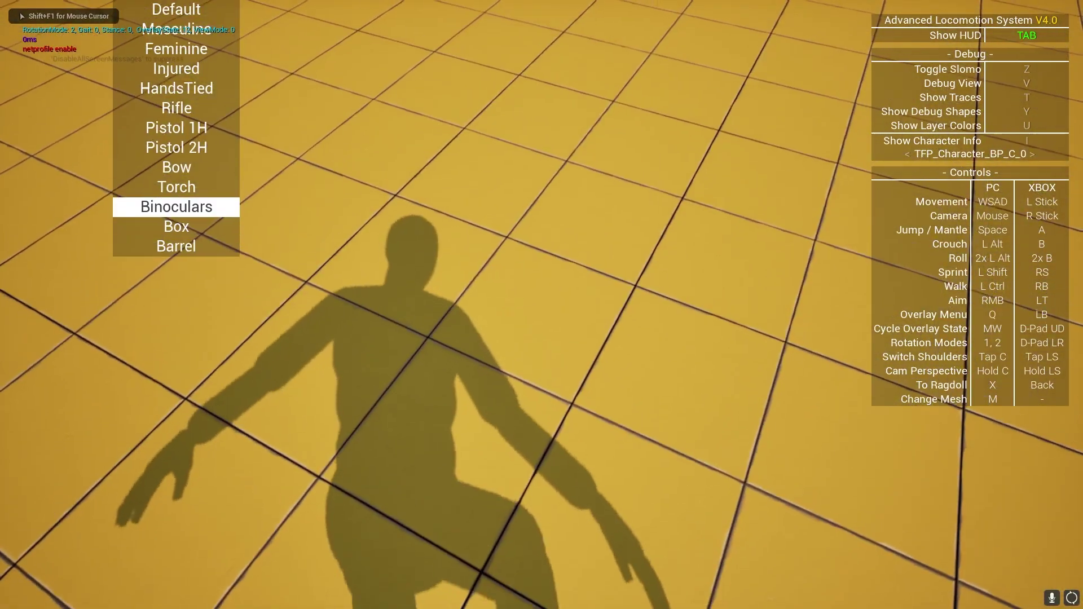
key("q")
scroll(541, 304, "up", 2)
key("w")
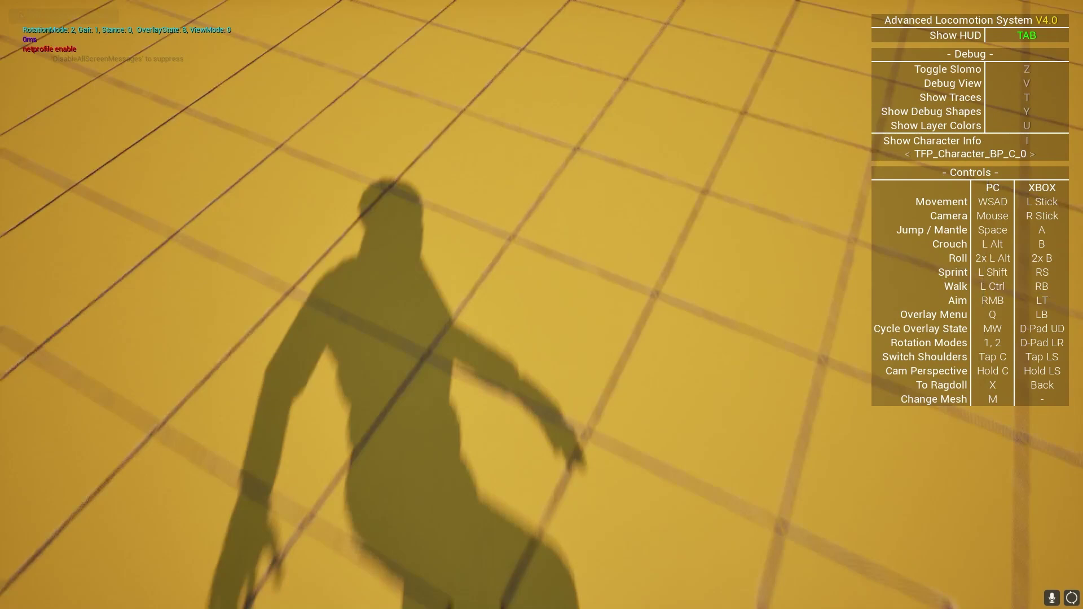
key("q")
scroll(541, 305, "down", 5)
key("q")
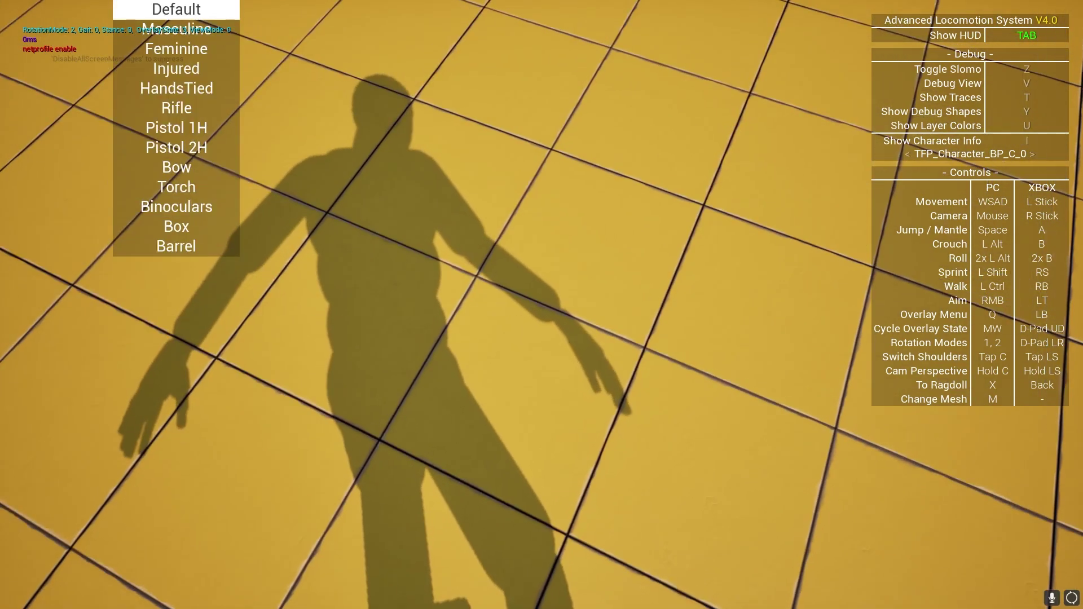
scroll(542, 305, "up", 1)
scroll(541, 304, "up", 4)
key("q")
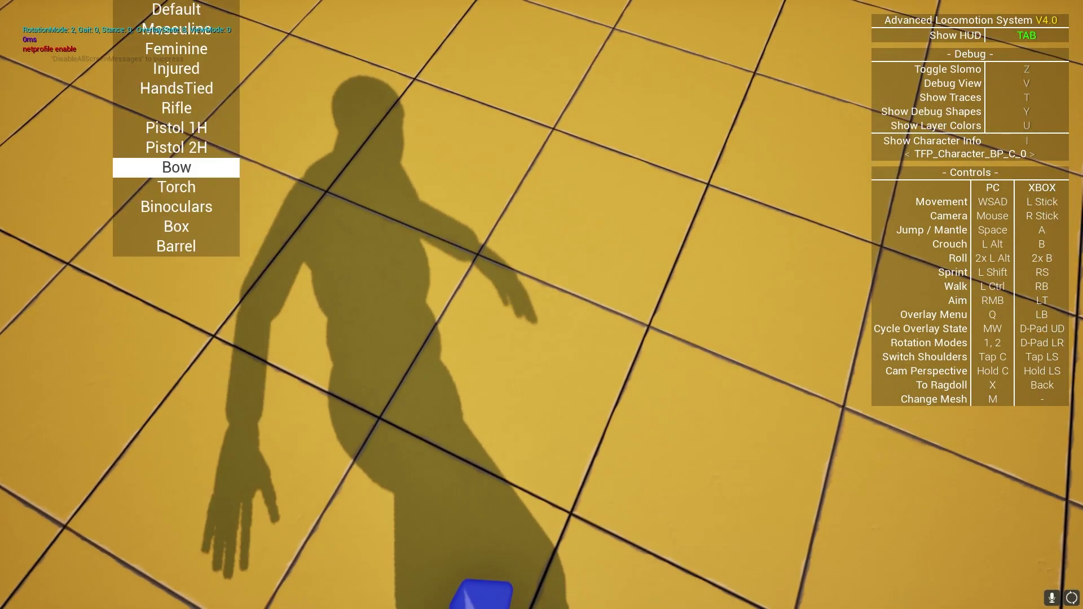
scroll(541, 304, "up", 1)
key("q")
scroll(541, 305, "up", 1)
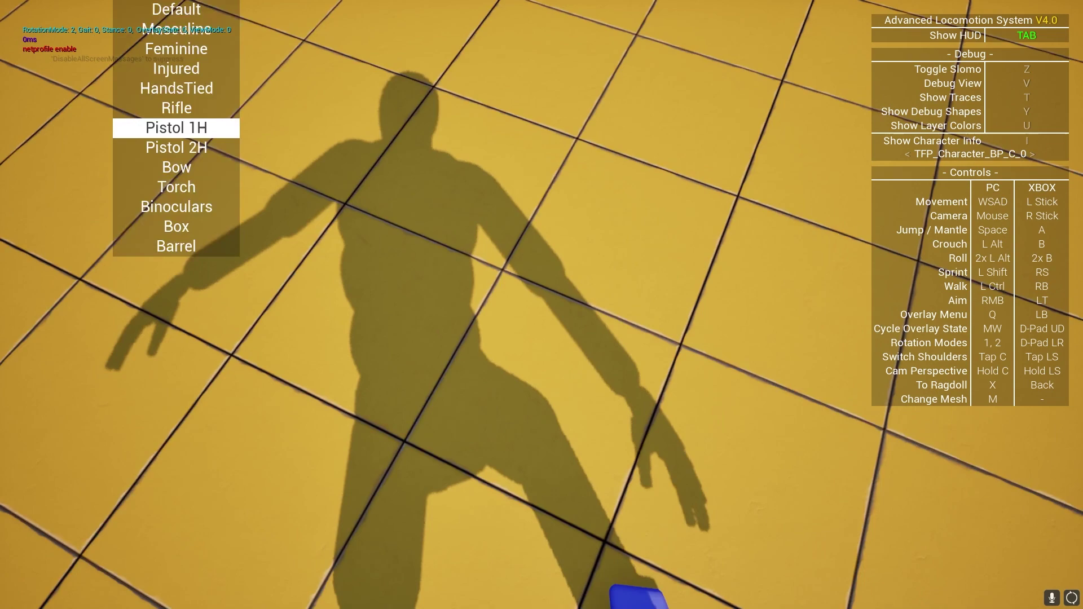
scroll(542, 305, "up", 1)
key("q")
scroll(542, 305, "up", 1)
scroll(541, 305, "up", 1)
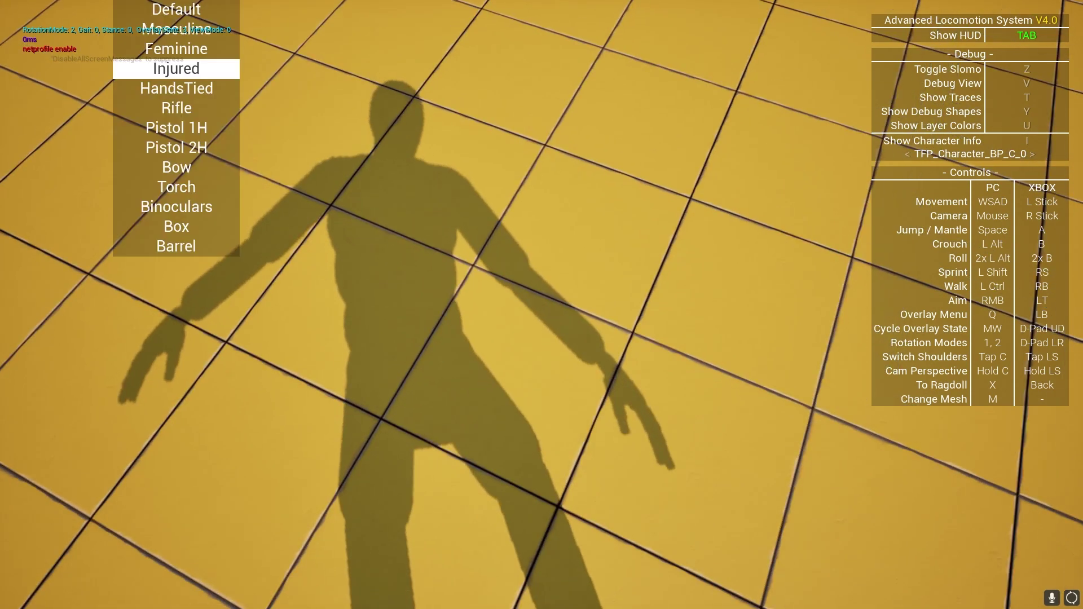
key("q")
scroll(542, 305, "up", 3)
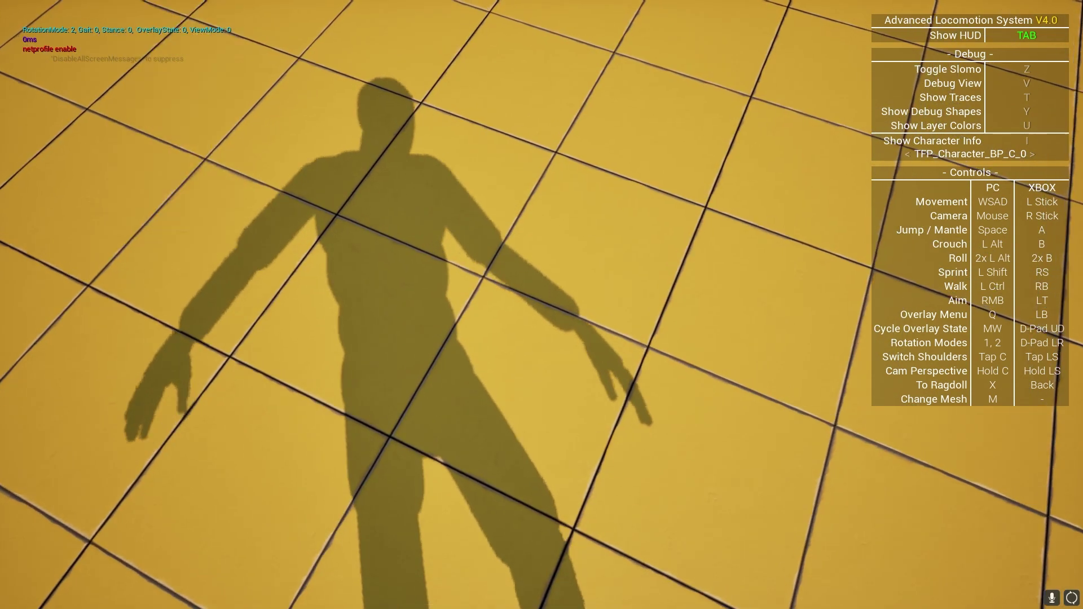
Stop play and orbit around the character in TFP_Character_BP's Viewport preview.
key("Escape")
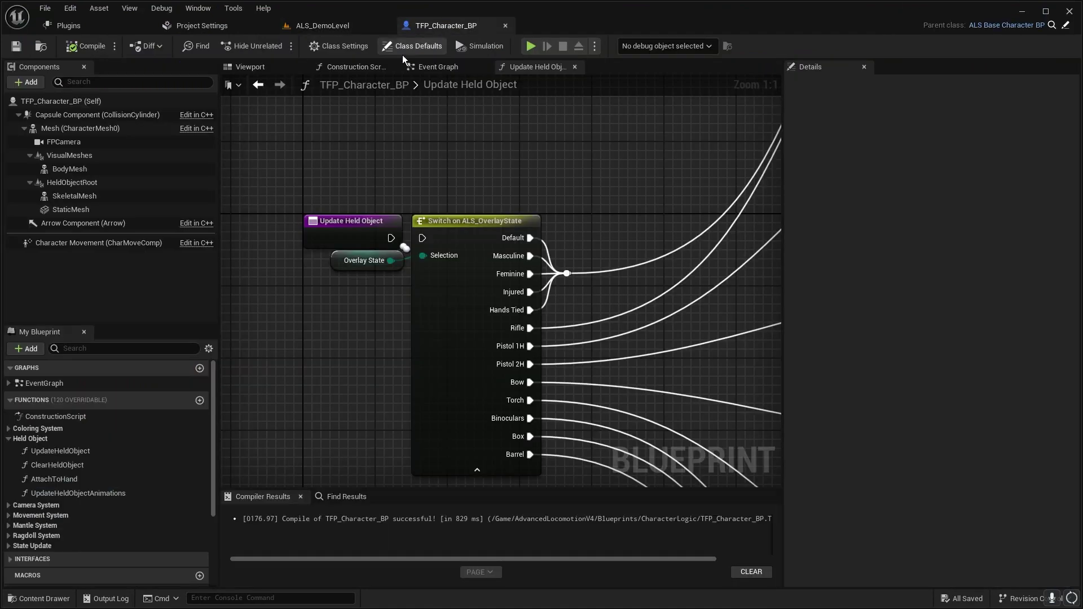
left_click(248, 66)
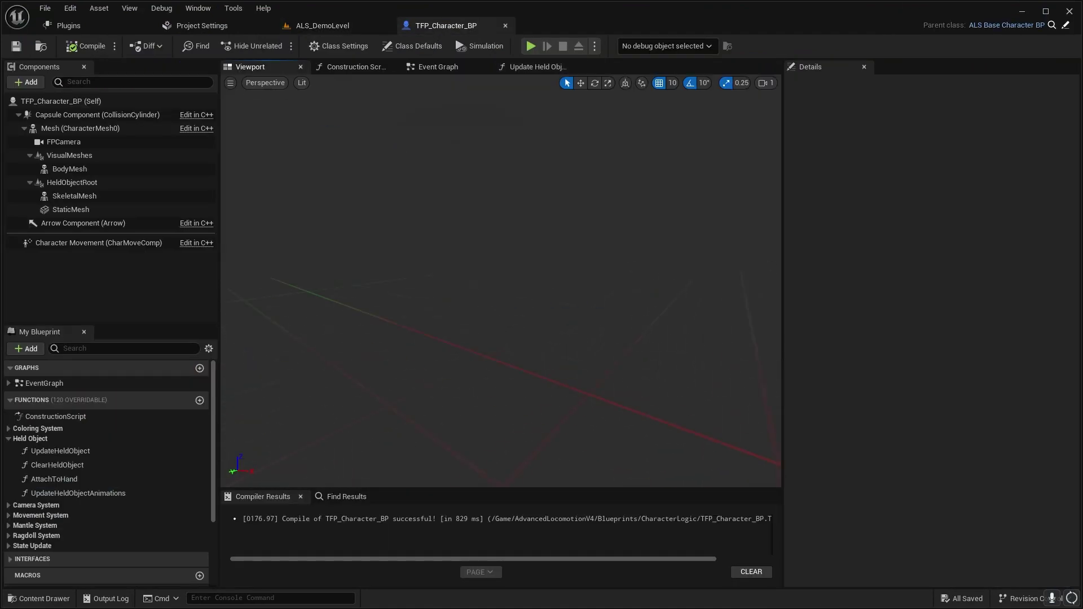
left_click_drag(457, 287, 440, 305)
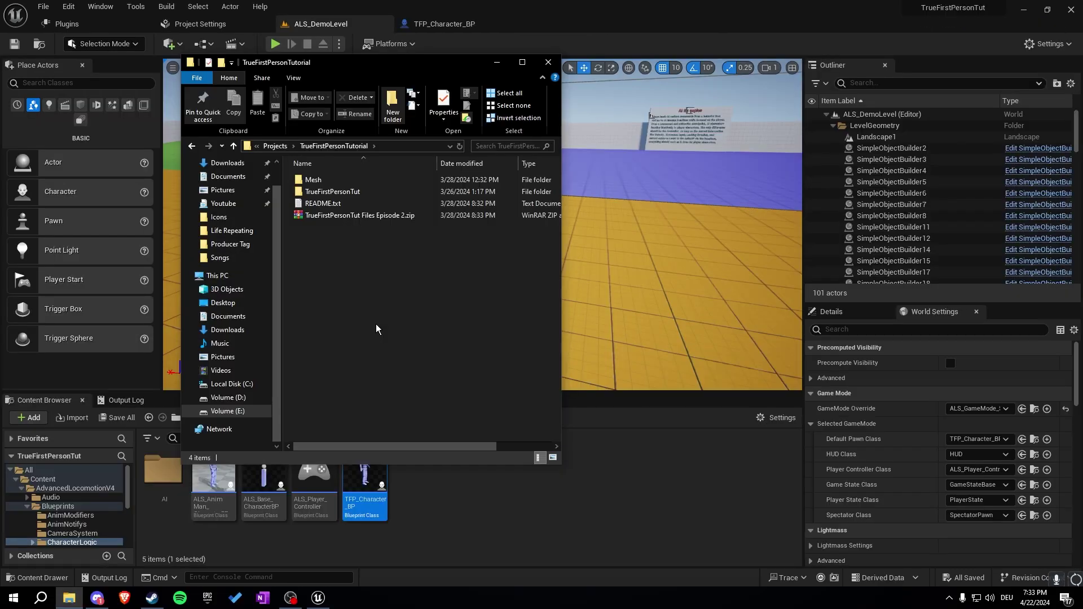
Create a new folder named 'TFP Animations' in the project folder and open it.
right_click(398, 314)
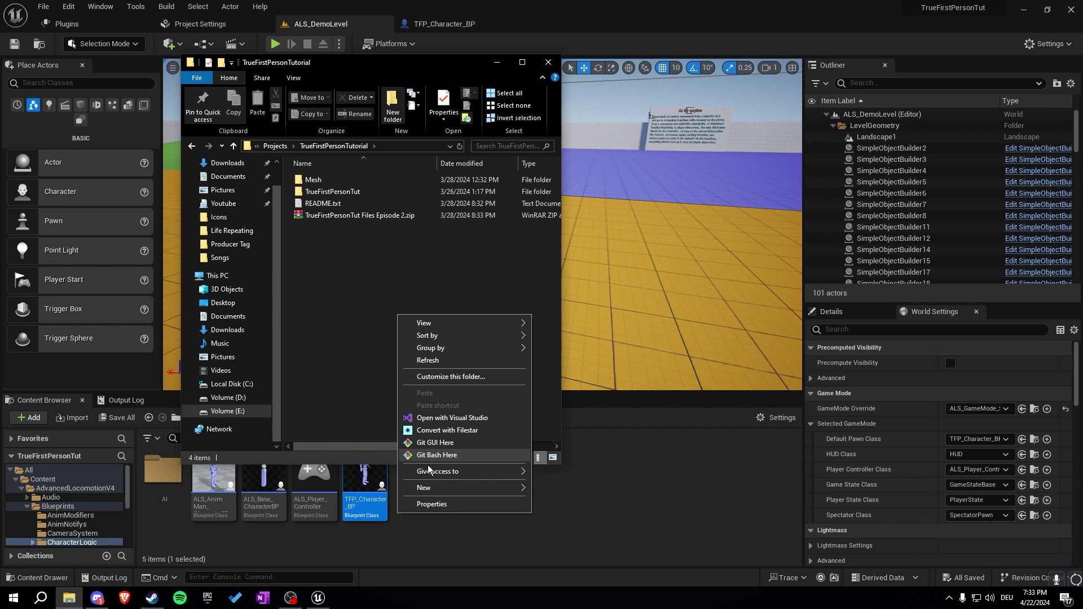
mouse_move(451, 487)
left_click(559, 372)
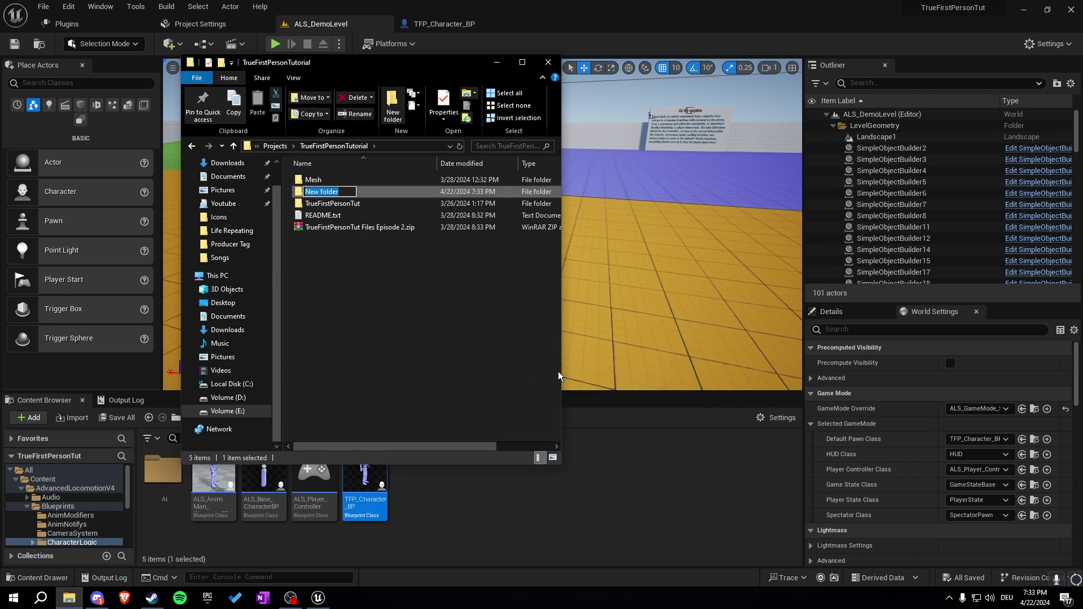
type("TFP Animations")
key("Return")
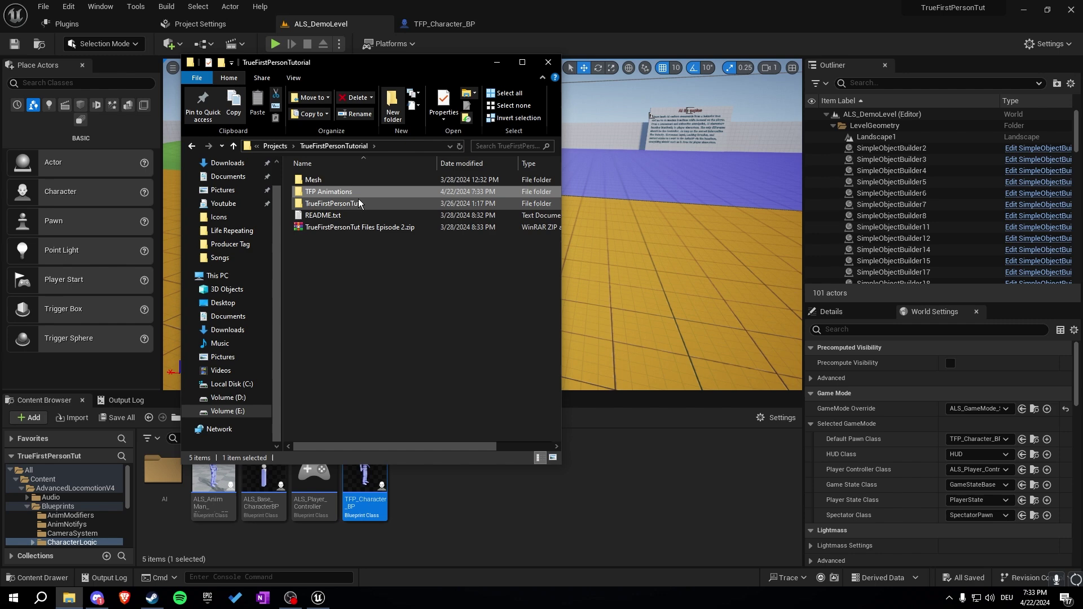
double_click(350, 192)
right_click(339, 204)
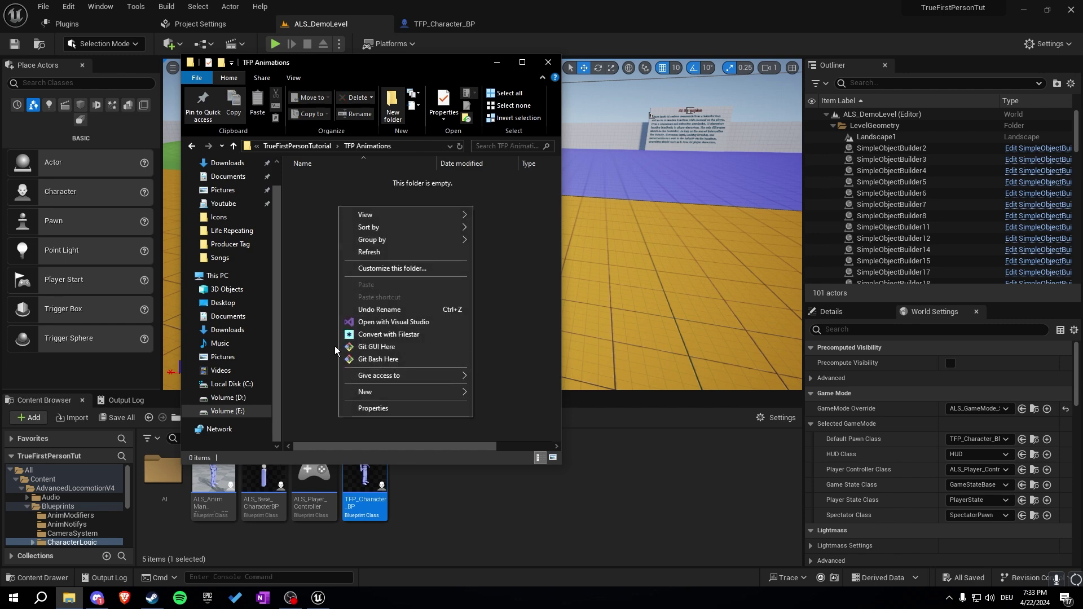
left_click(326, 359)
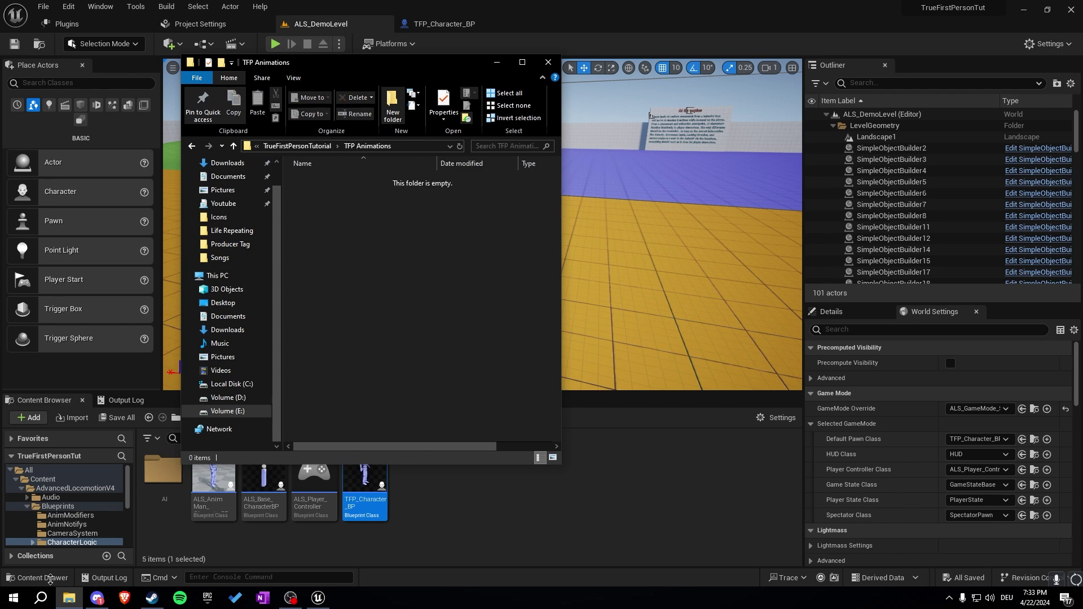
Launch Blender and delete the default cube, camera and light.
left_click(41, 597)
type("b")
key("Return")
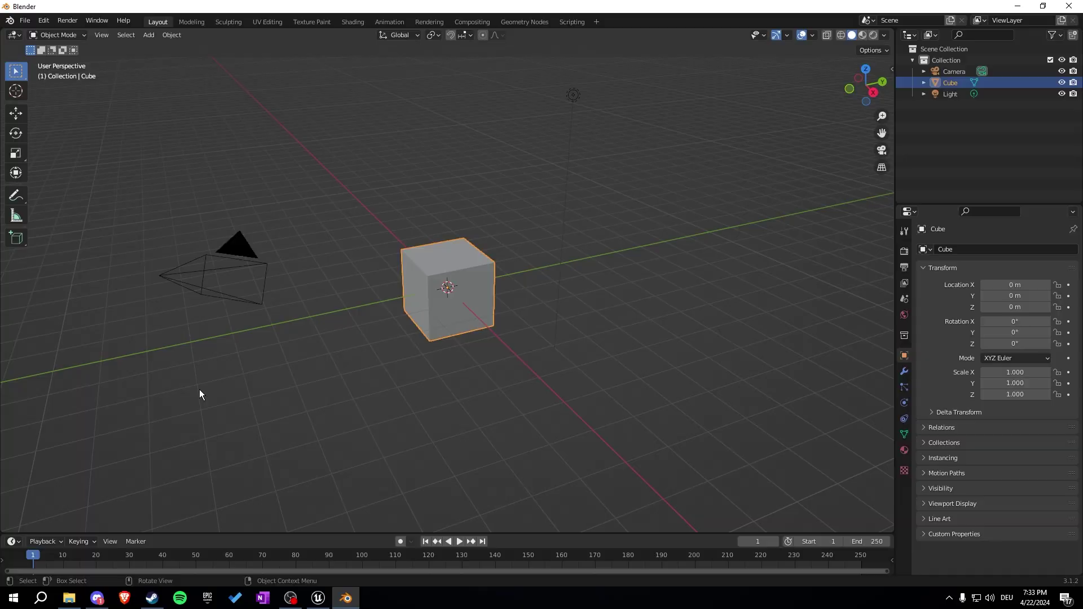
key("a")
key("Delete")
In the save dialog, navigate to Projects > TrueFirstPersonTutorial > TFP Animations.
middle_click_drag(199, 390, 354, 309)
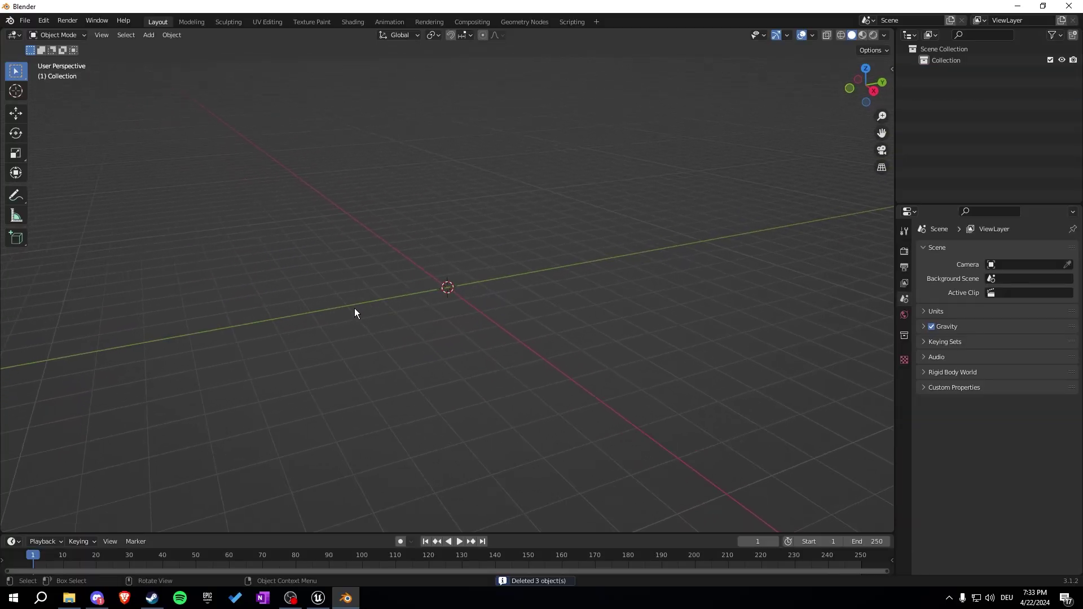
key("ctrl+s")
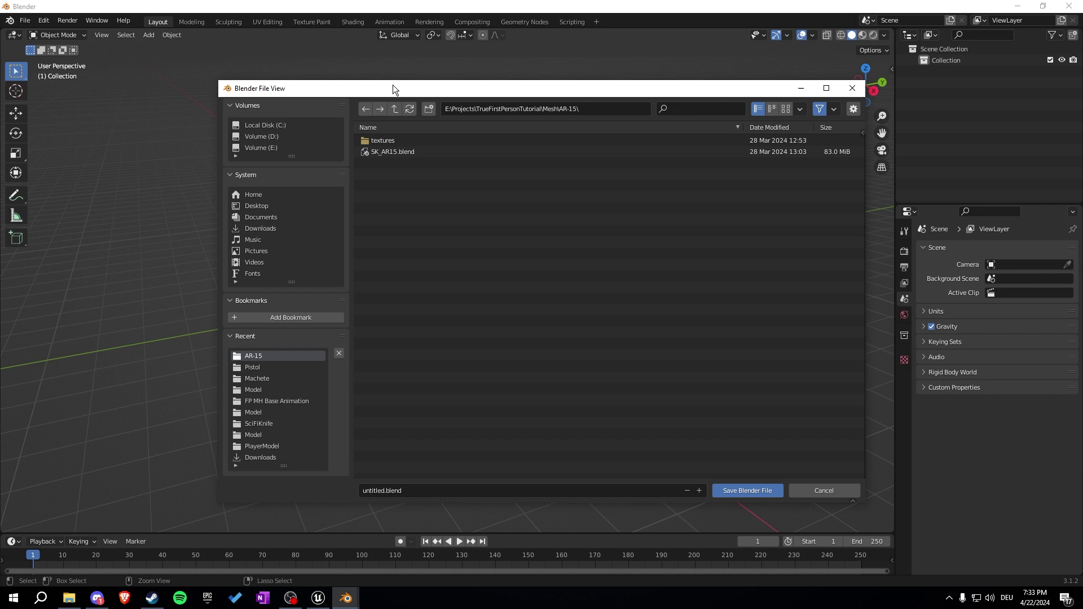
left_click(308, 74)
left_click(308, 74)
left_click(308, 75)
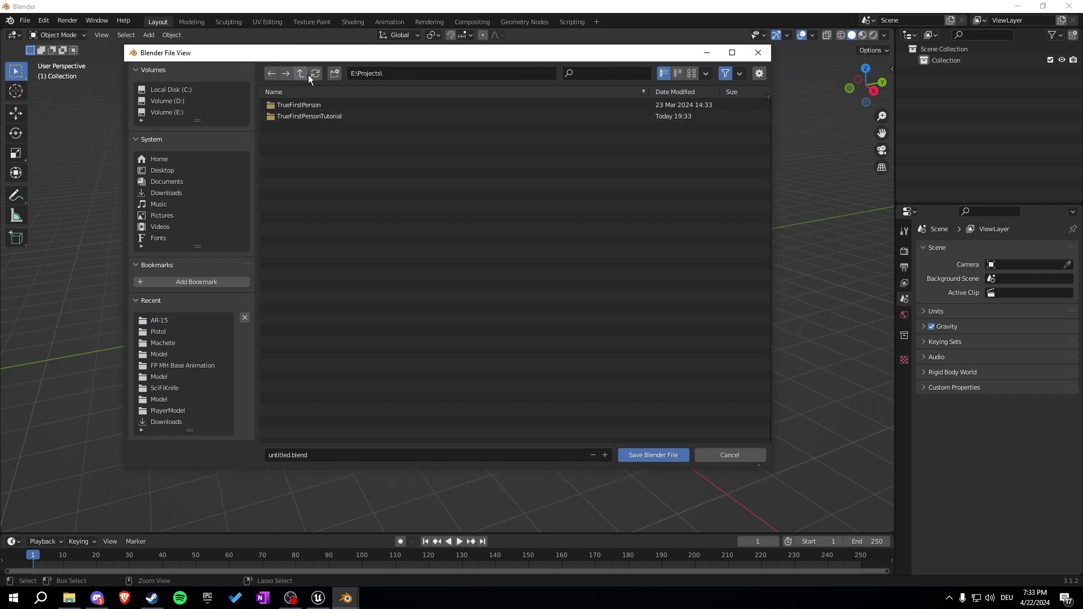
left_click(330, 116)
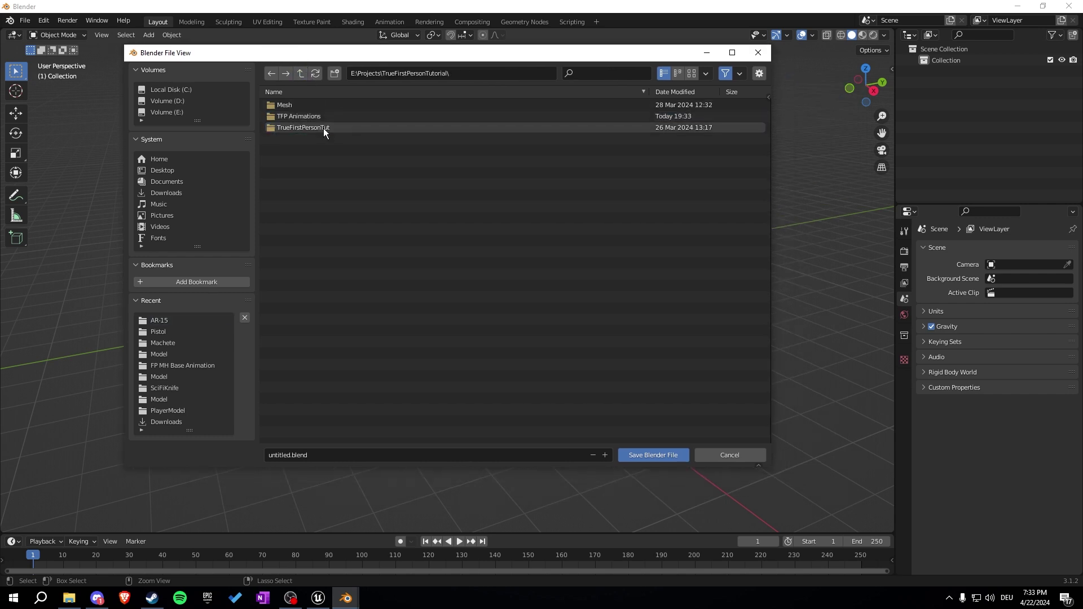
left_click(323, 115)
Name the file 'TFP Animations Base' and save it.
left_click(289, 455)
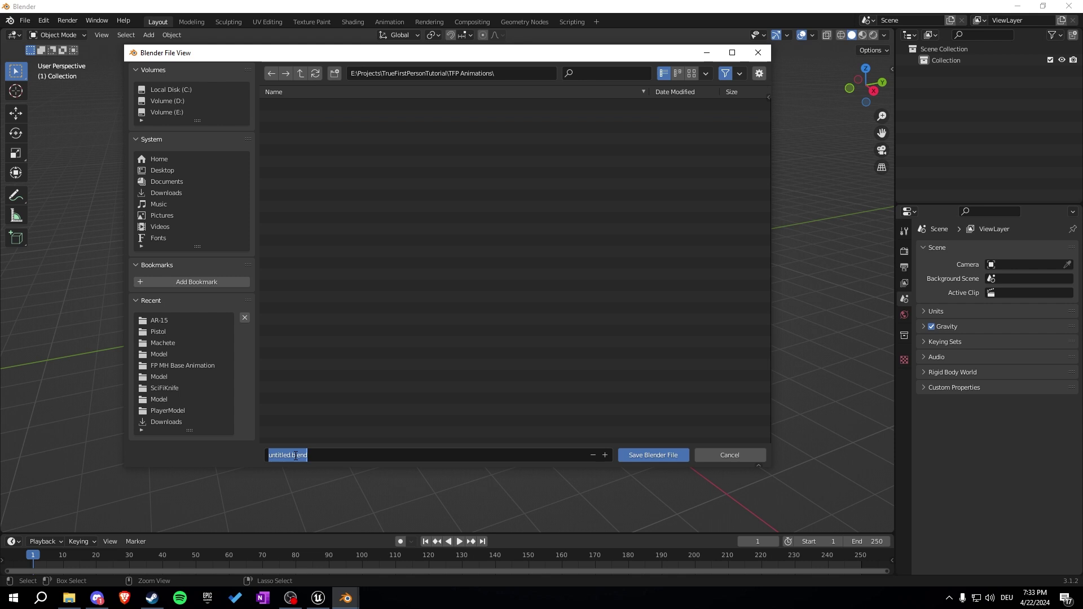
key("ctrl+shift+Left")
key("BackSpace")
type("TFP")
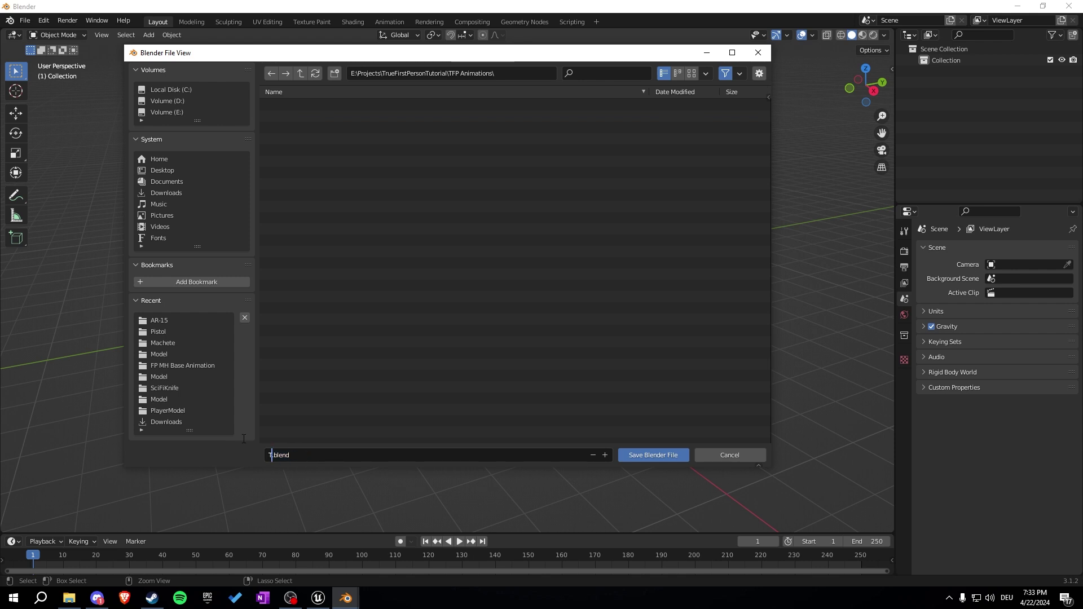
type(" Animations Base")
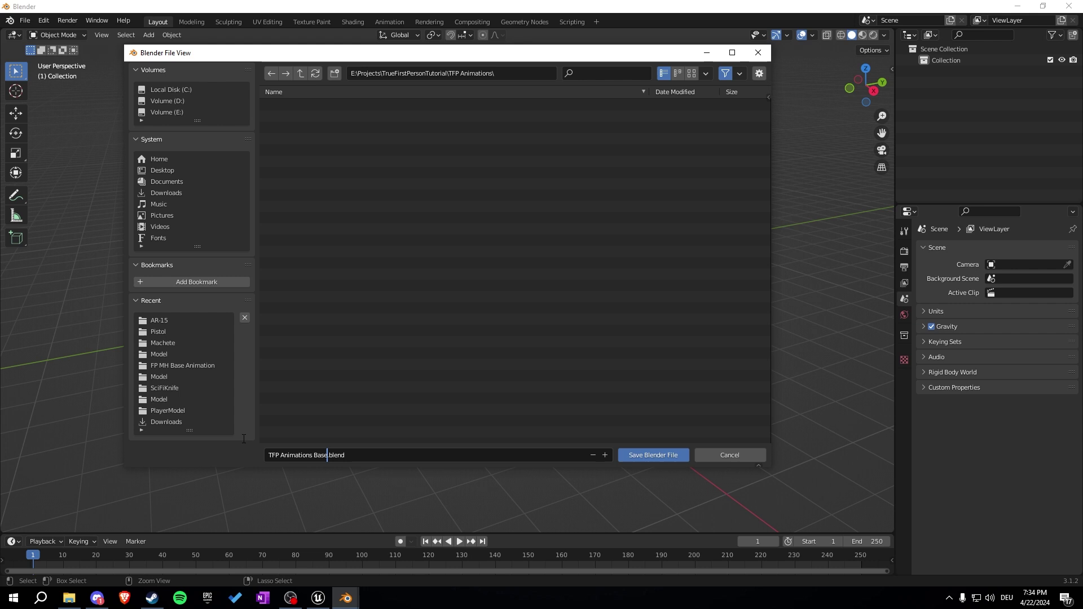
left_click(660, 454)
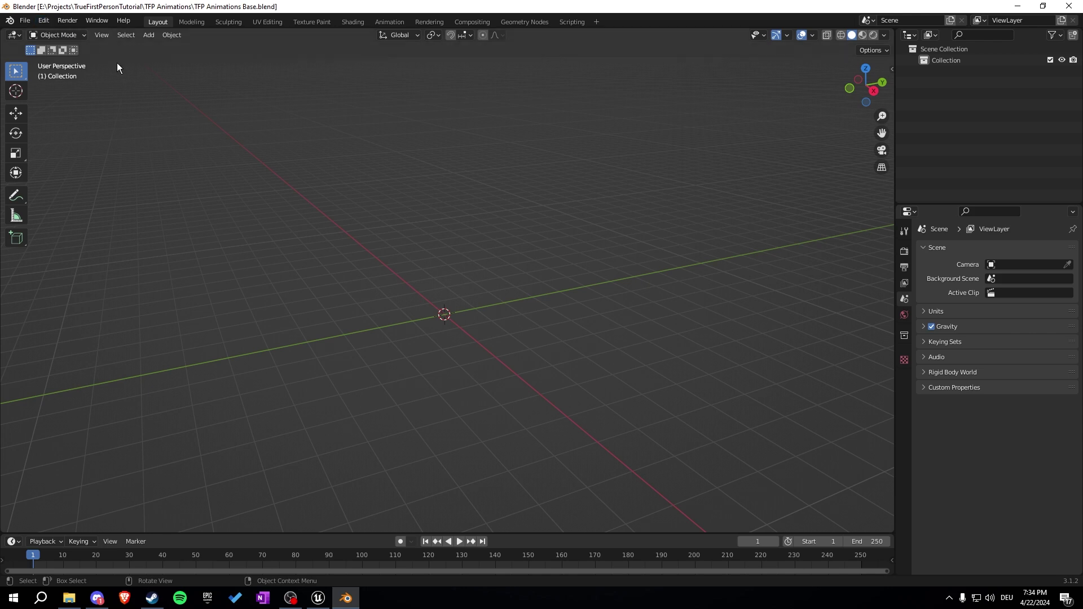
left_click(45, 23)
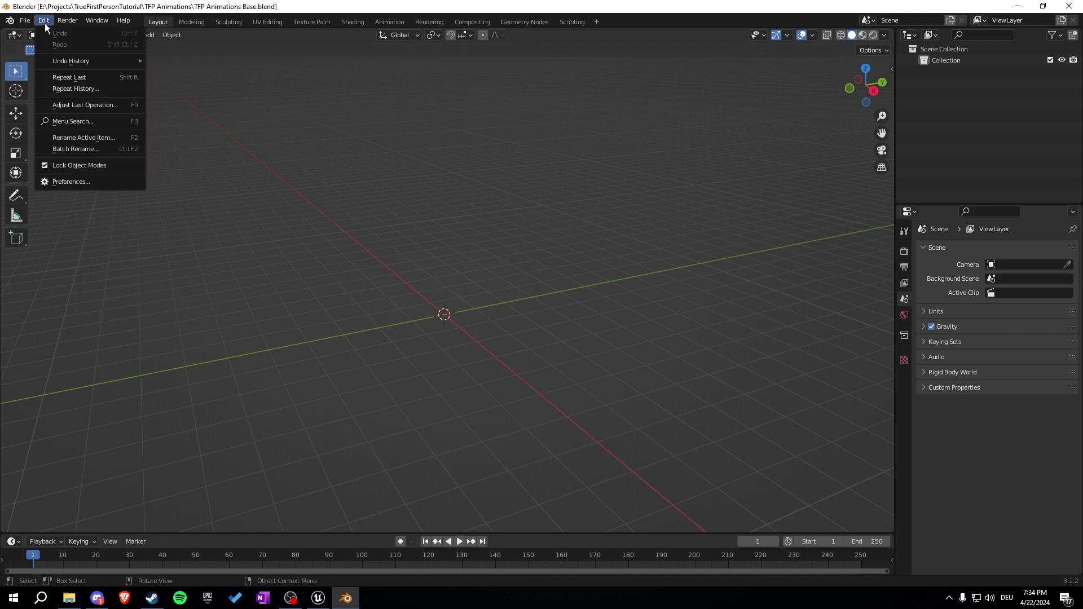
left_click(63, 177)
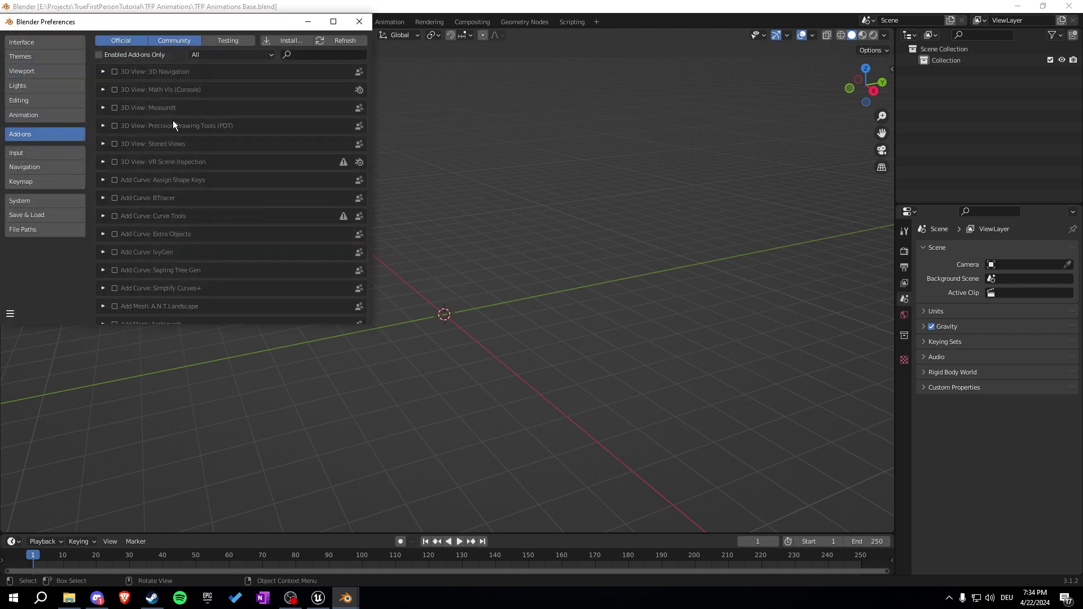
left_click(278, 41)
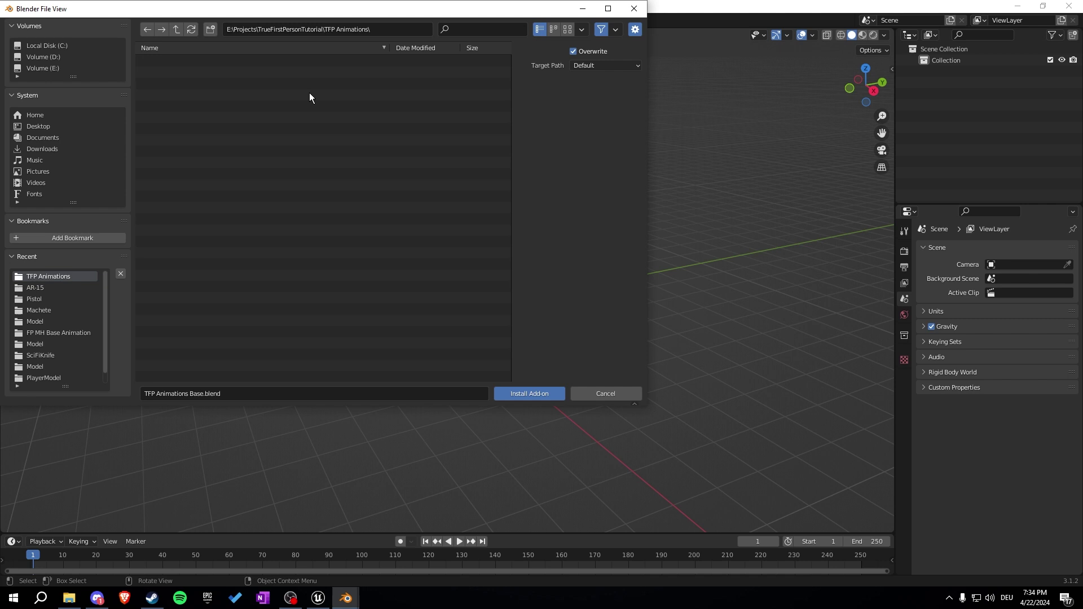
left_click(540, 389)
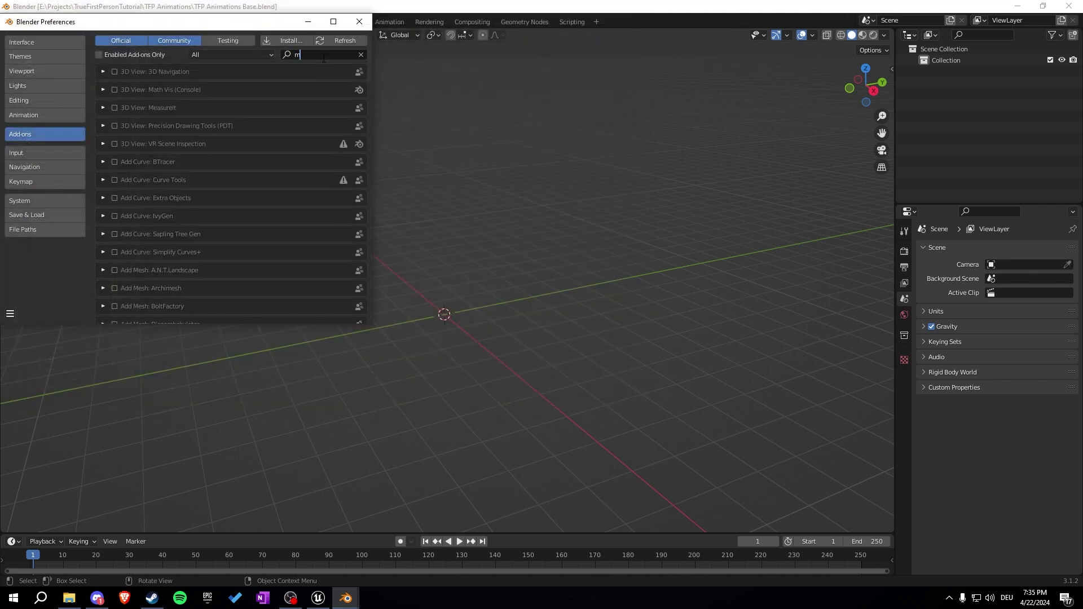
type("mr ma")
key("Return")
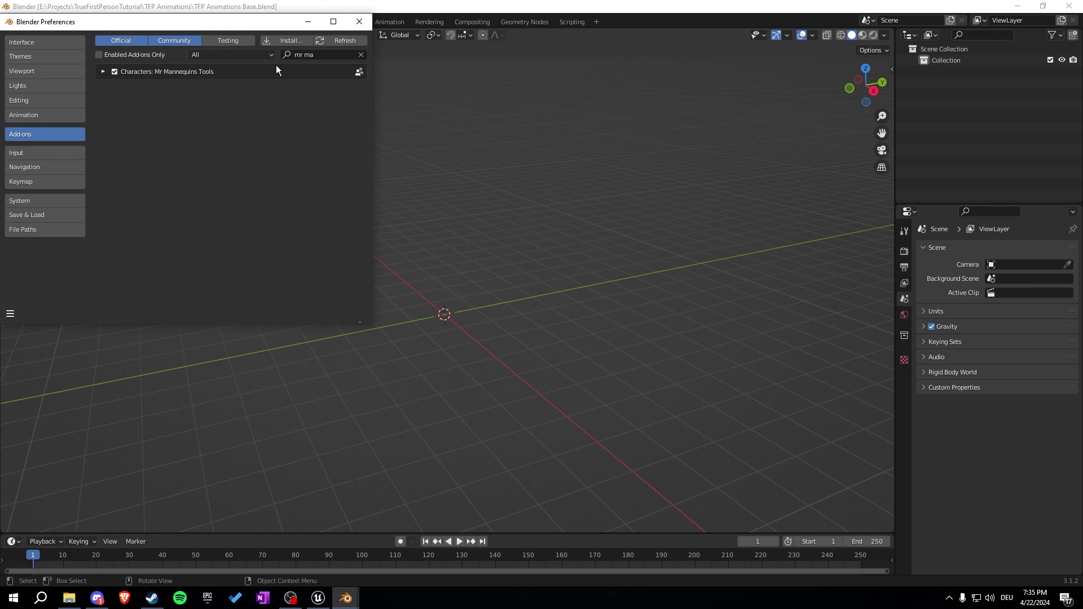
left_click(359, 21)
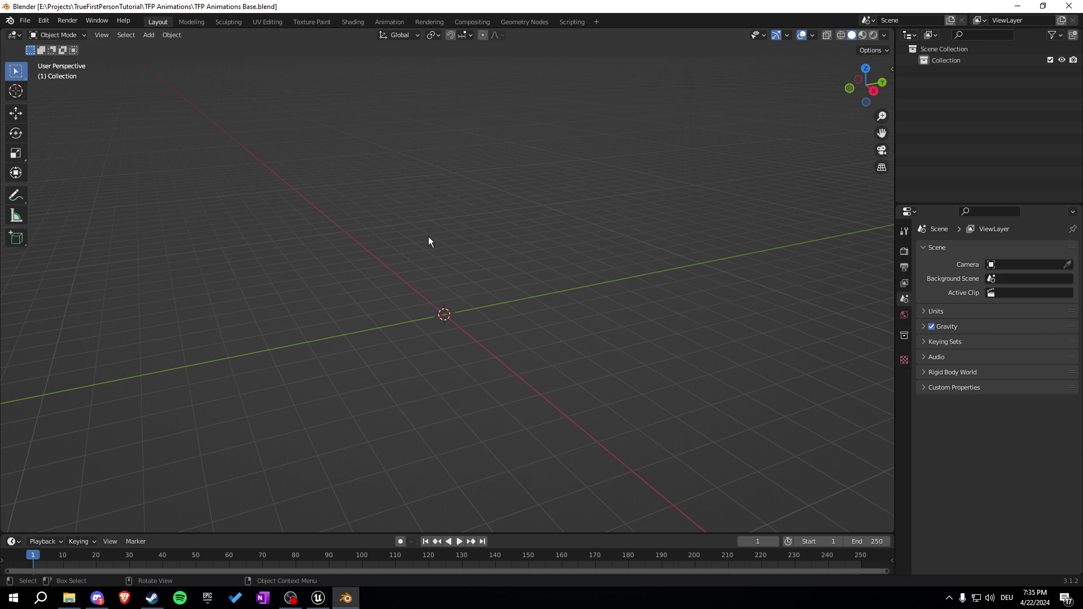
Add the Mr Mannequins UE4 mannequin template rig, orbit to face it, and save.
key("shift+a")
mouse_move(428, 241)
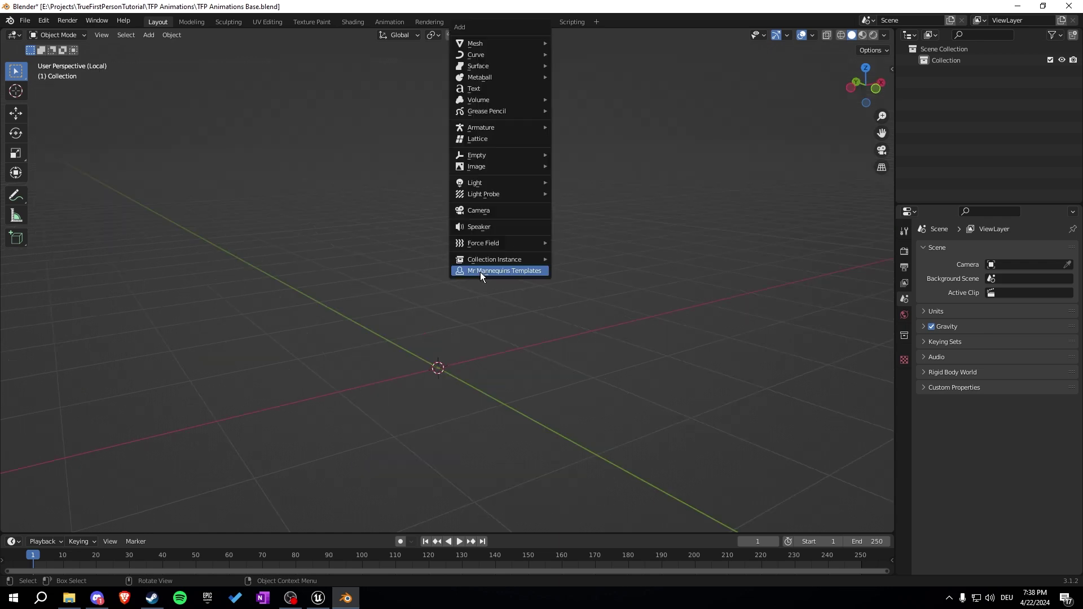
left_click(481, 272)
middle_click_drag(394, 194, 563, 231)
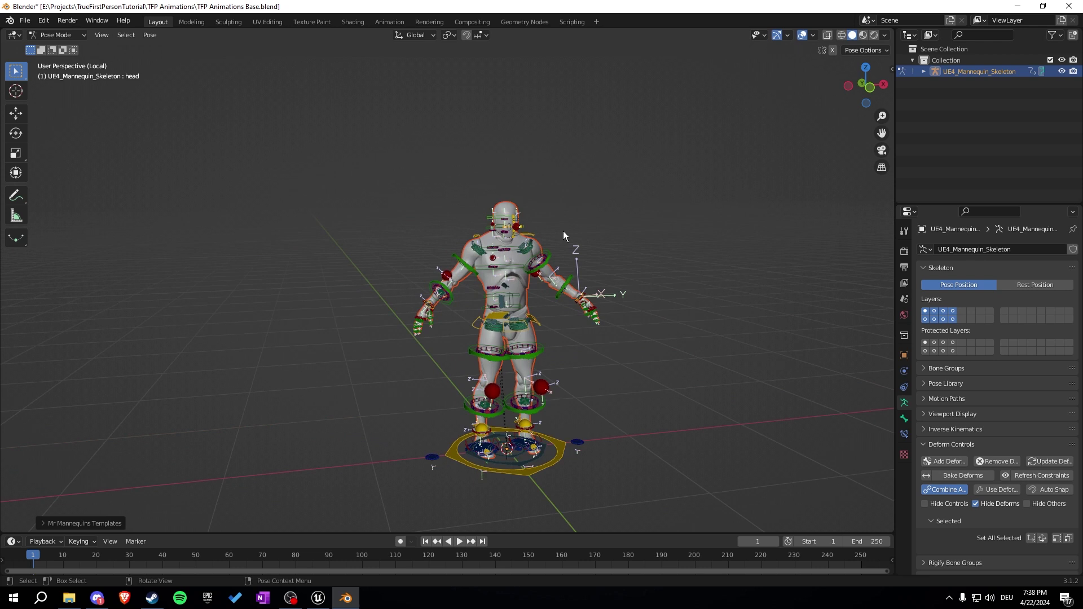
scroll(563, 231, "up", 3)
key("ctrl+s")
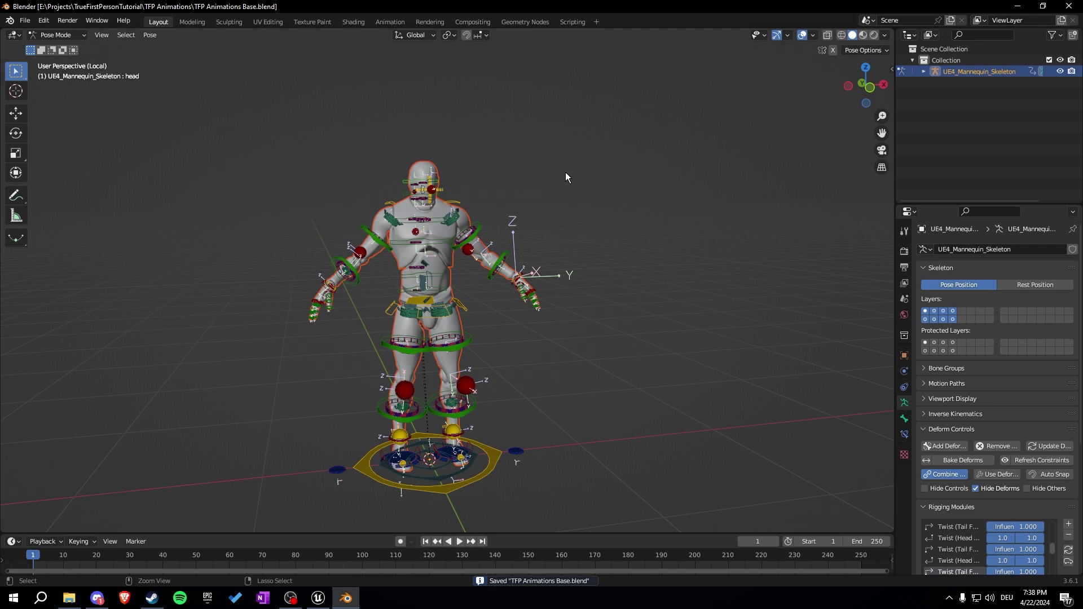
Rename the mannequin's collection to 'Character'.
mouse_move(566, 173)
middle_mouse_down()
mouse_move(509, 176)
mouse_move(556, 185)
middle_mouse_up()
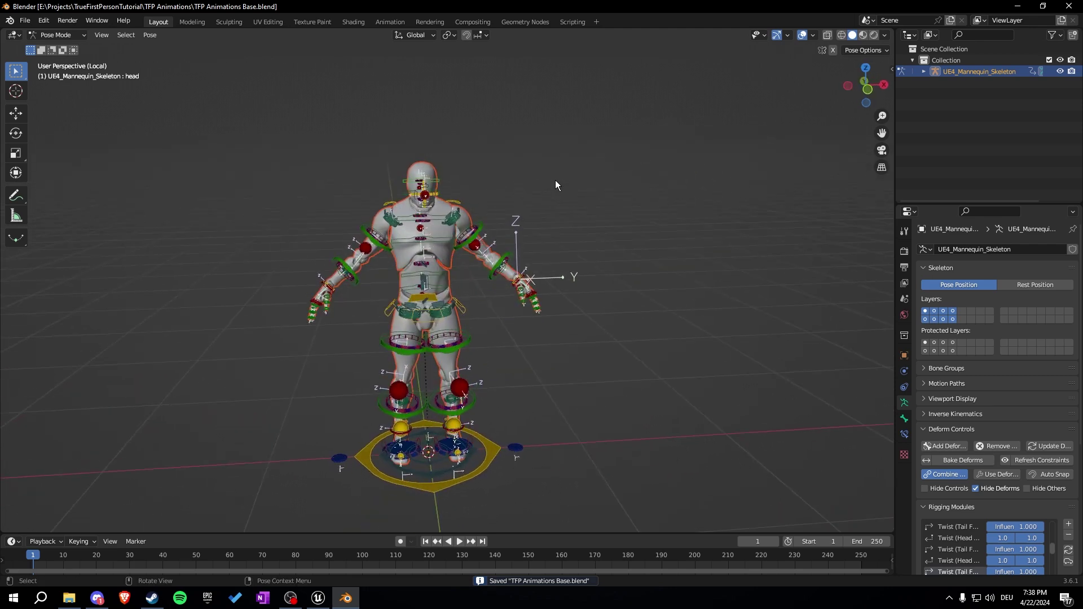
double_click(947, 60)
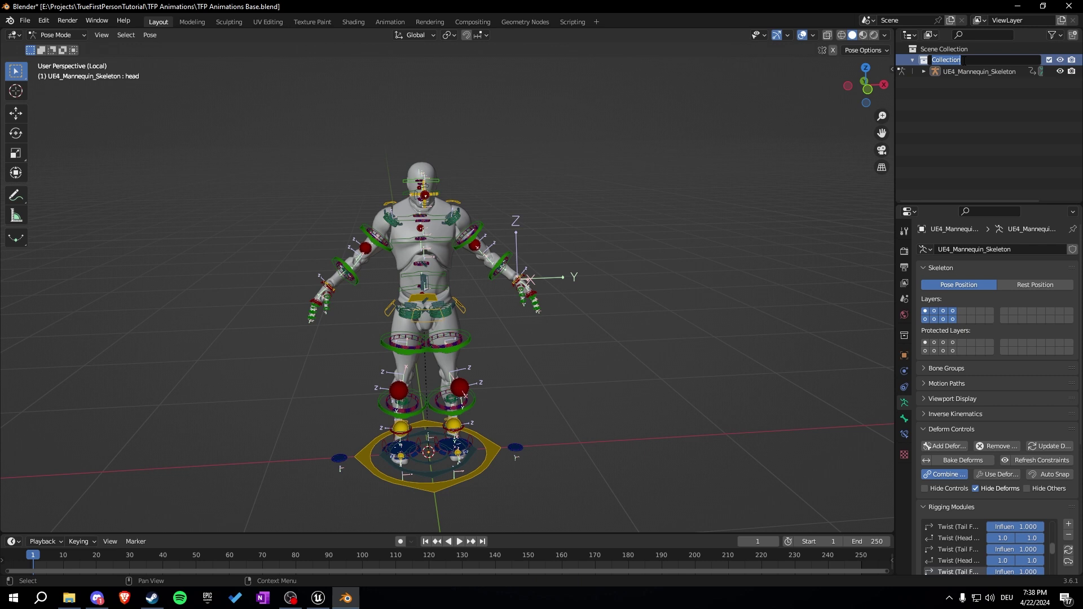
type("Character")
key("Return")
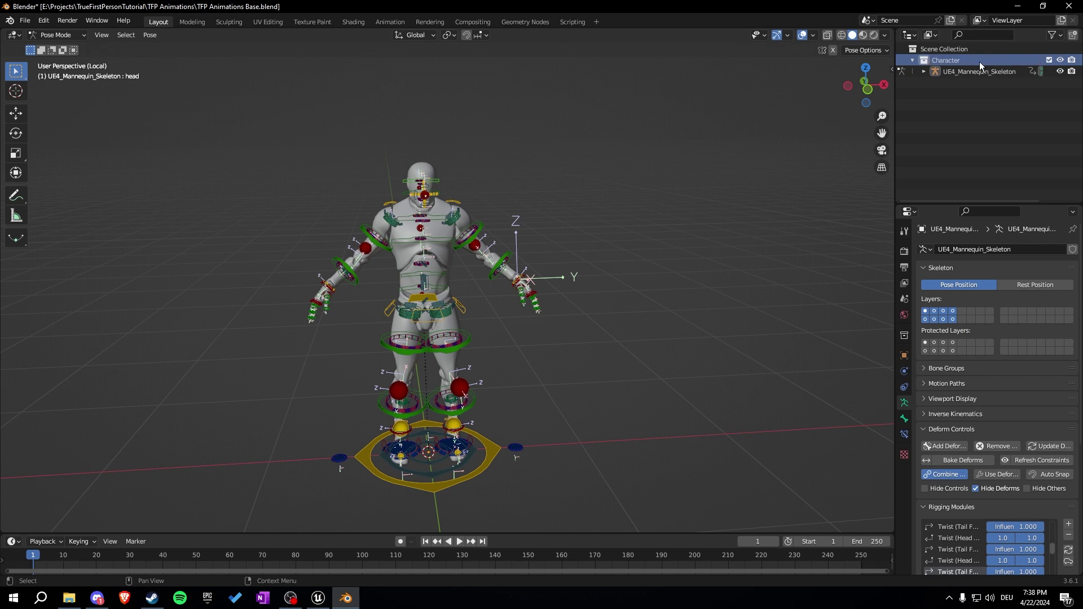
Add a new collection named 'Camera', undoing an accidental child collection.
middle_click_drag(575, 288, 601, 251)
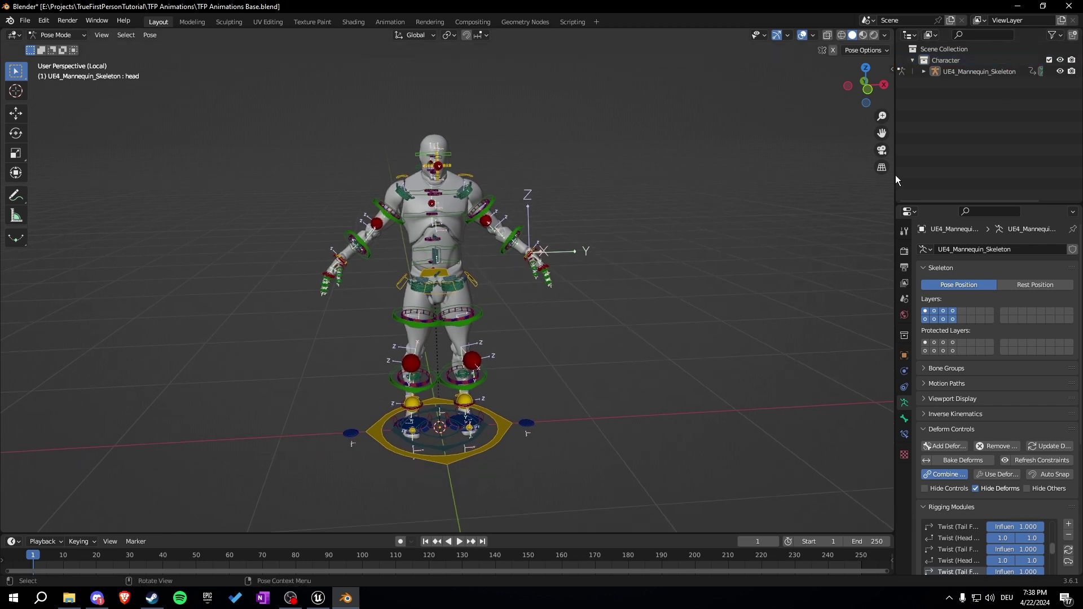
right_click(935, 105)
left_click(939, 107)
double_click(950, 83)
type("C")
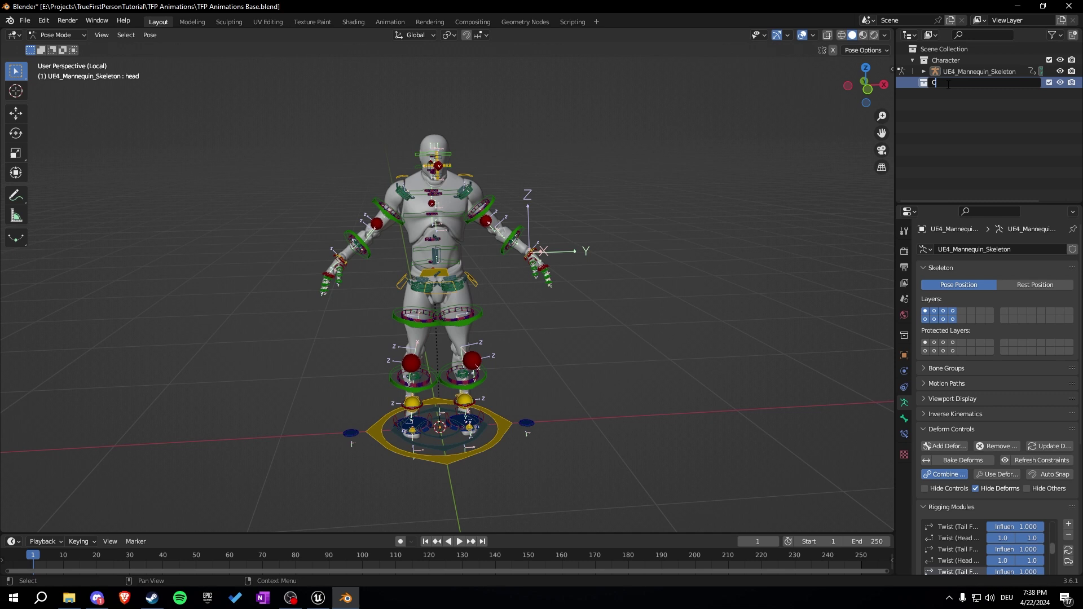
type("amera")
key("Return")
right_click(941, 129)
left_click(939, 124)
right_click(939, 128)
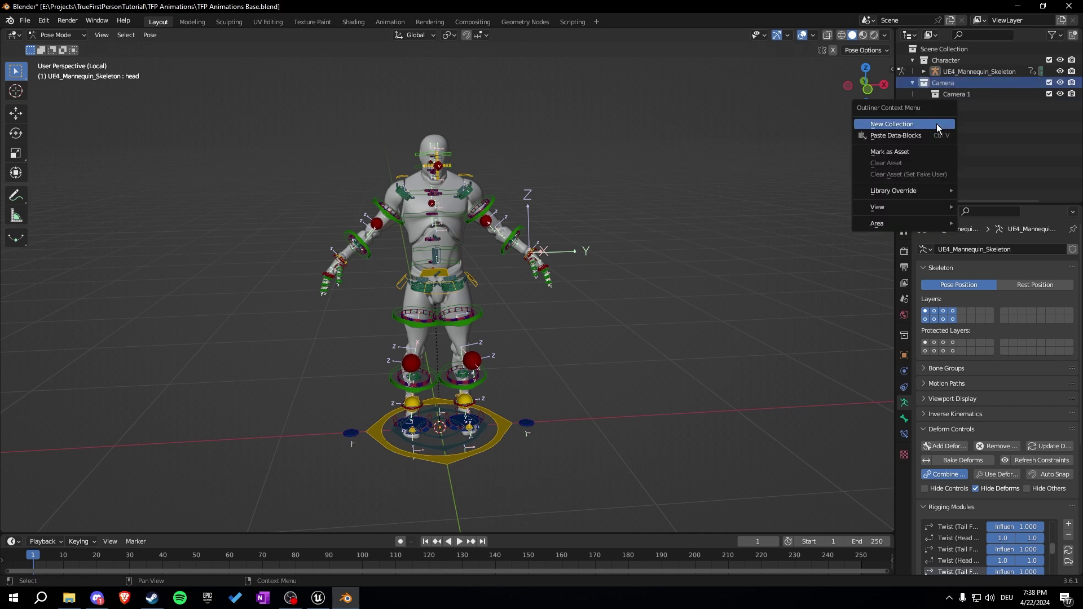
left_click(939, 124)
key("ctrl+z")
key("ctrl+z")
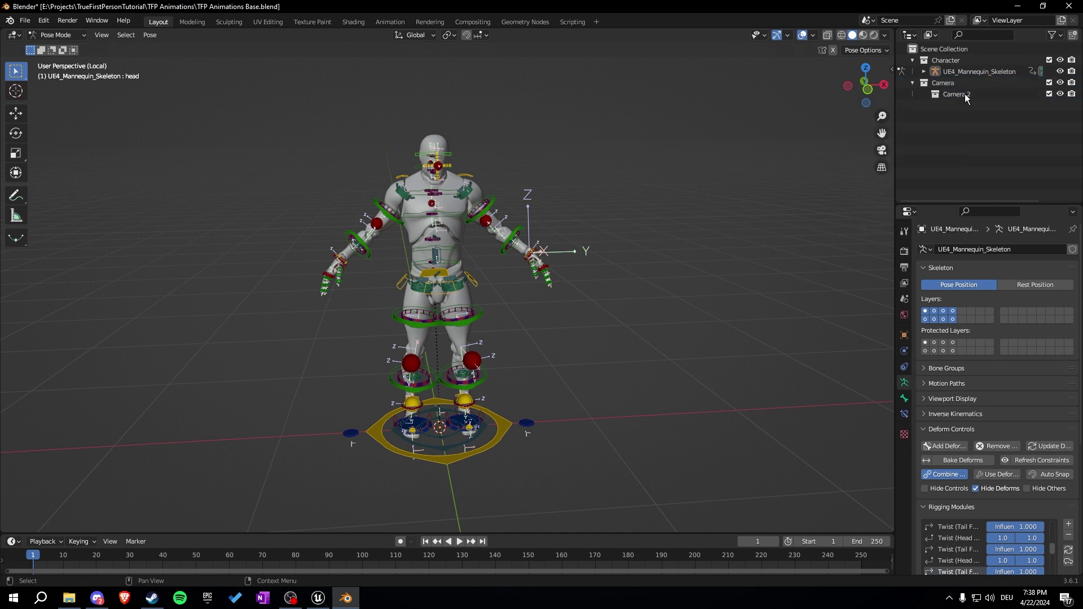
Add a top-level 'Items' collection and make Camera the active collection.
right_click(953, 49)
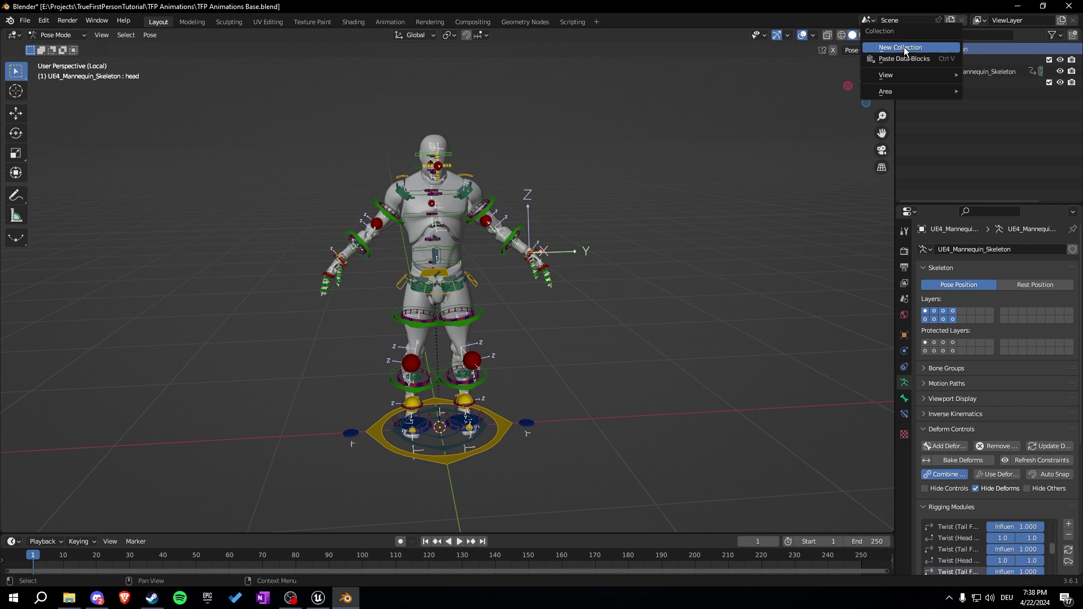
left_click(956, 51)
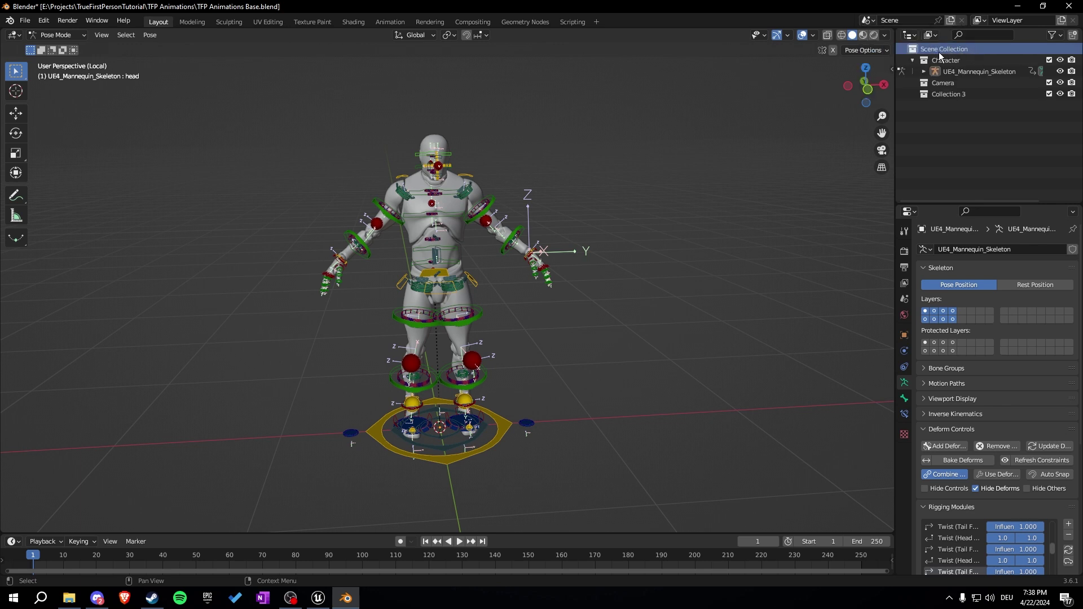
double_click(951, 94)
type("Items")
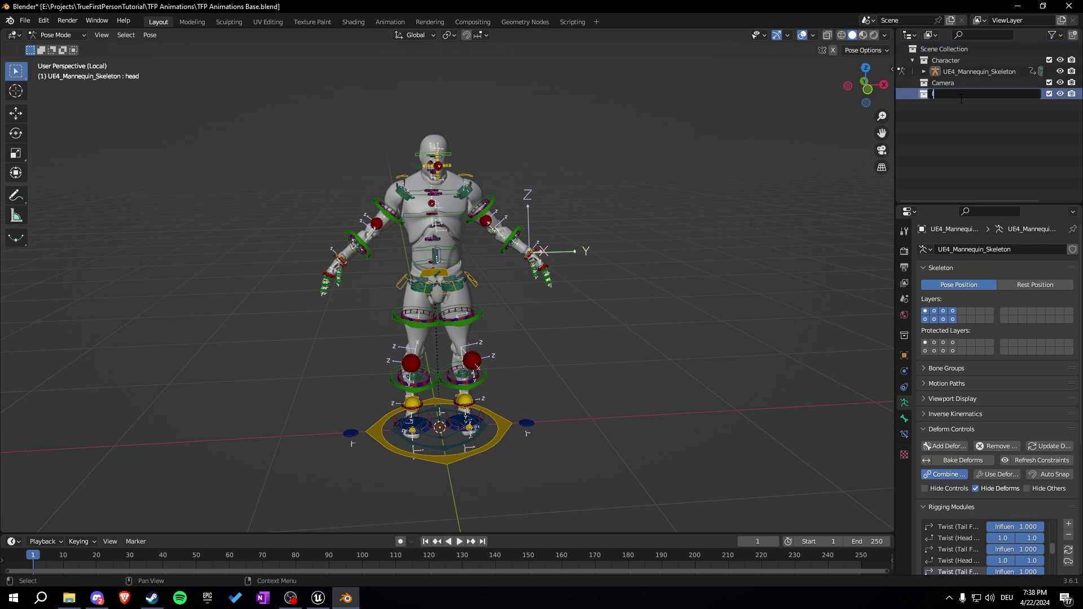
key("Return")
left_click(938, 87)
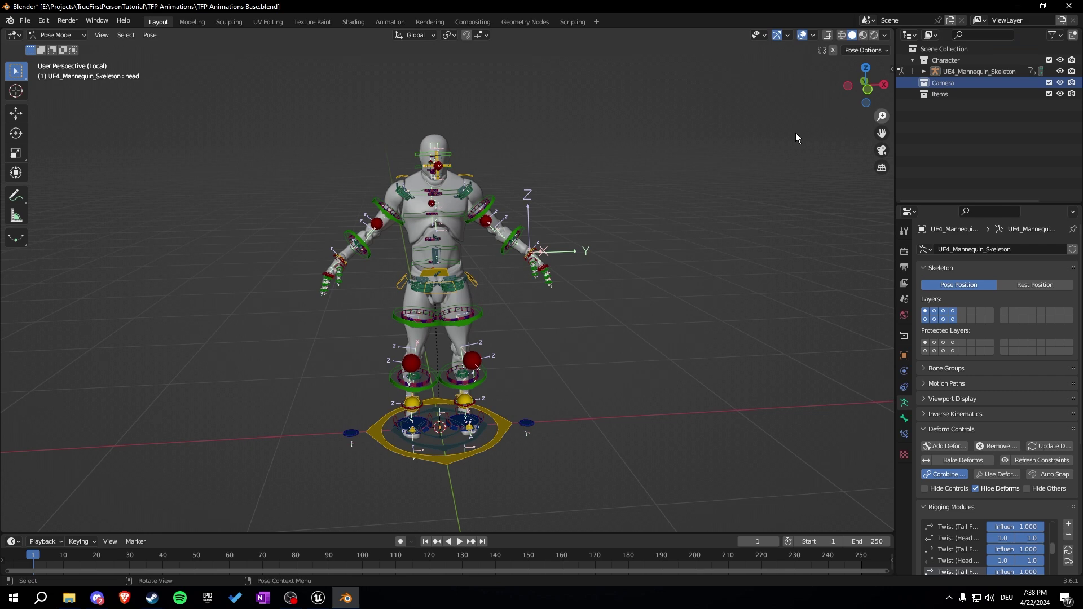
Return to Object Mode and add a camera to the scene.
left_click(56, 35)
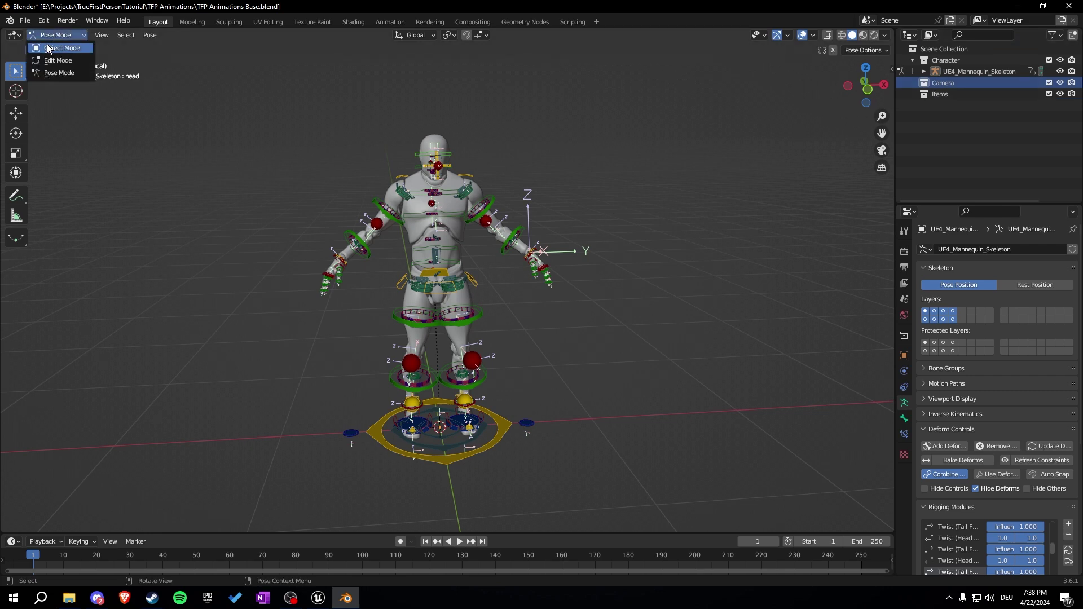
left_click(54, 49)
key("shift+a")
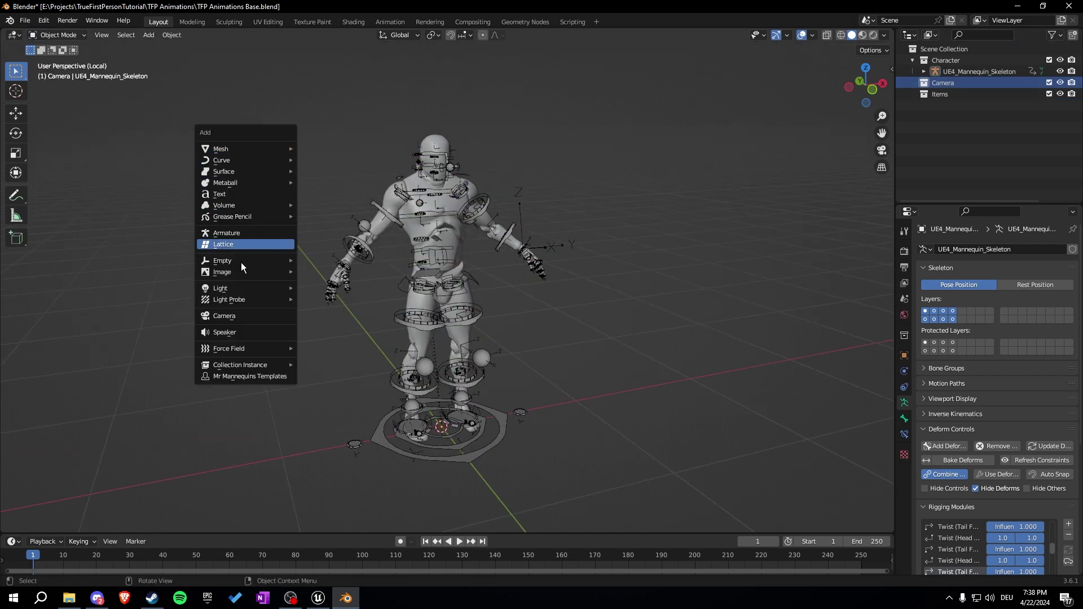
left_click(231, 319)
middle_click_drag(231, 319, 394, 317)
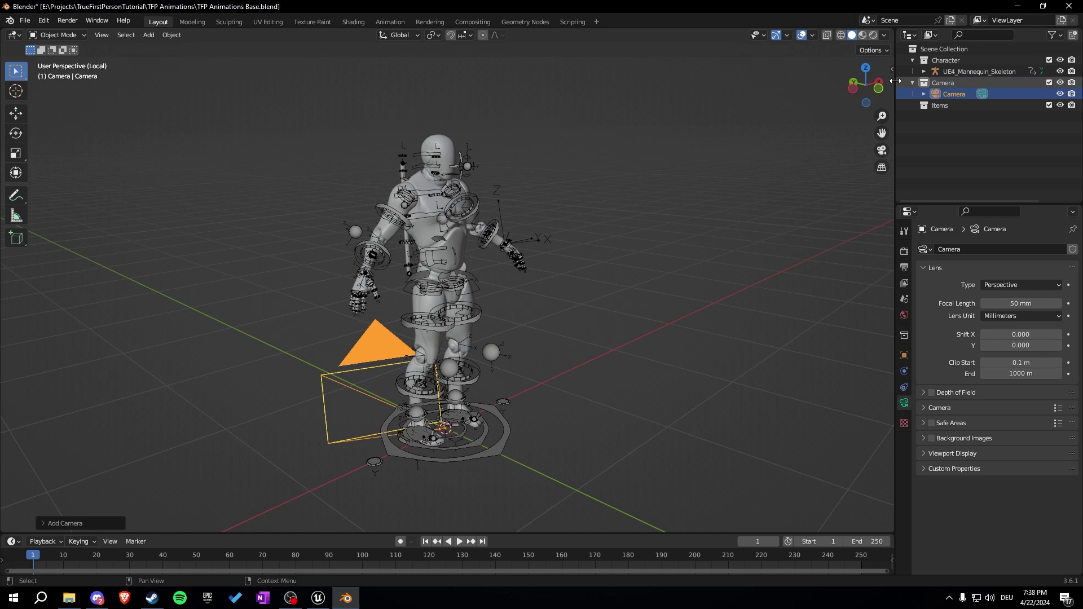
Set the camera's X, Y and Z rotation all to 0.
left_click(892, 69)
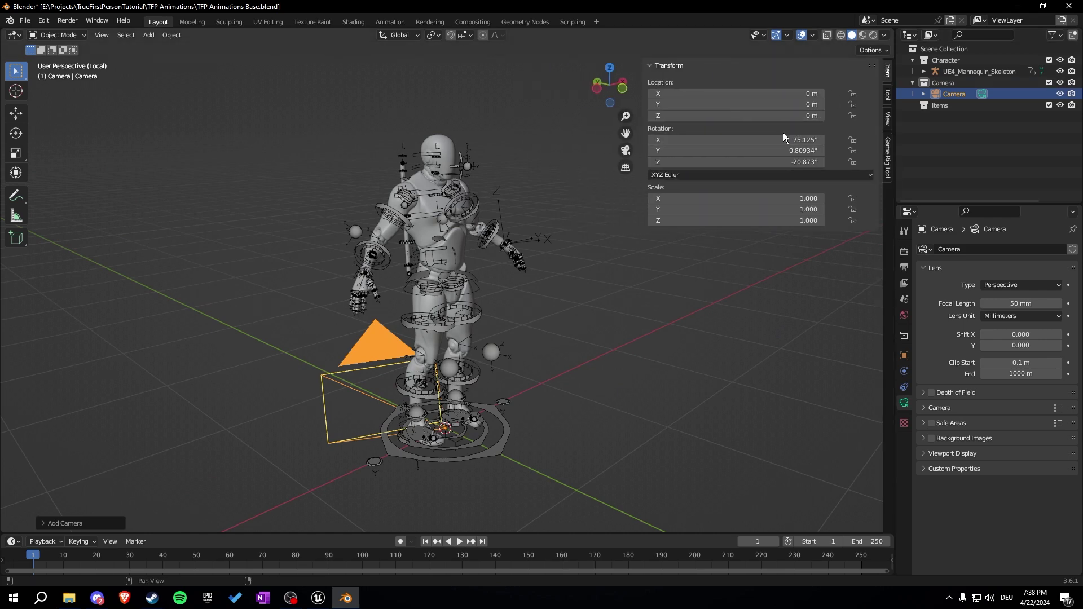
left_click(761, 140)
type("0")
key("Tab")
type("0")
key("Tab")
type("0")
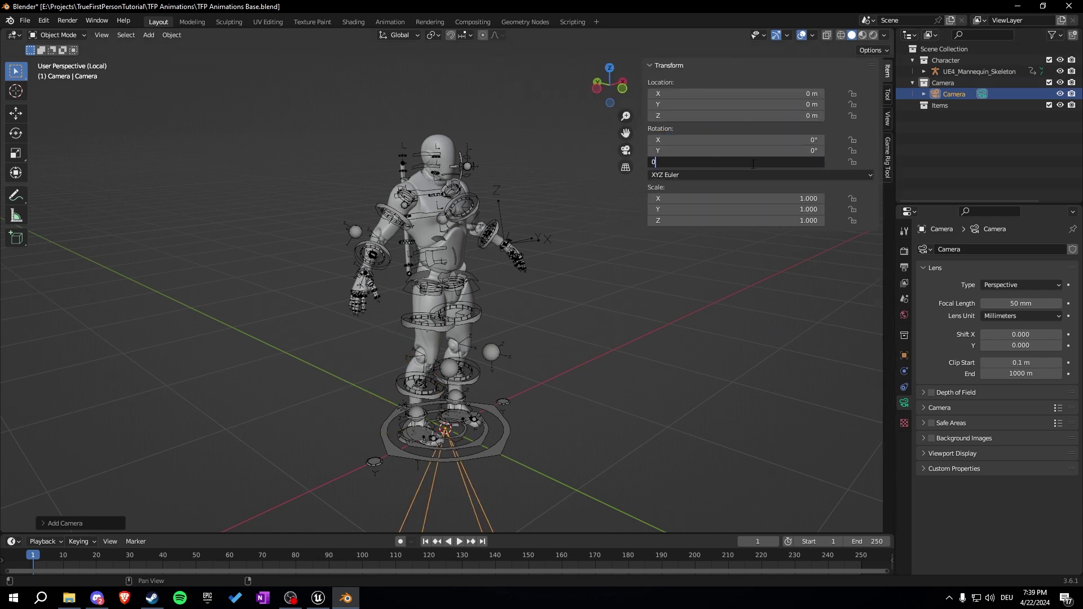
key("Return")
middle_click_drag(564, 169, 541, 263)
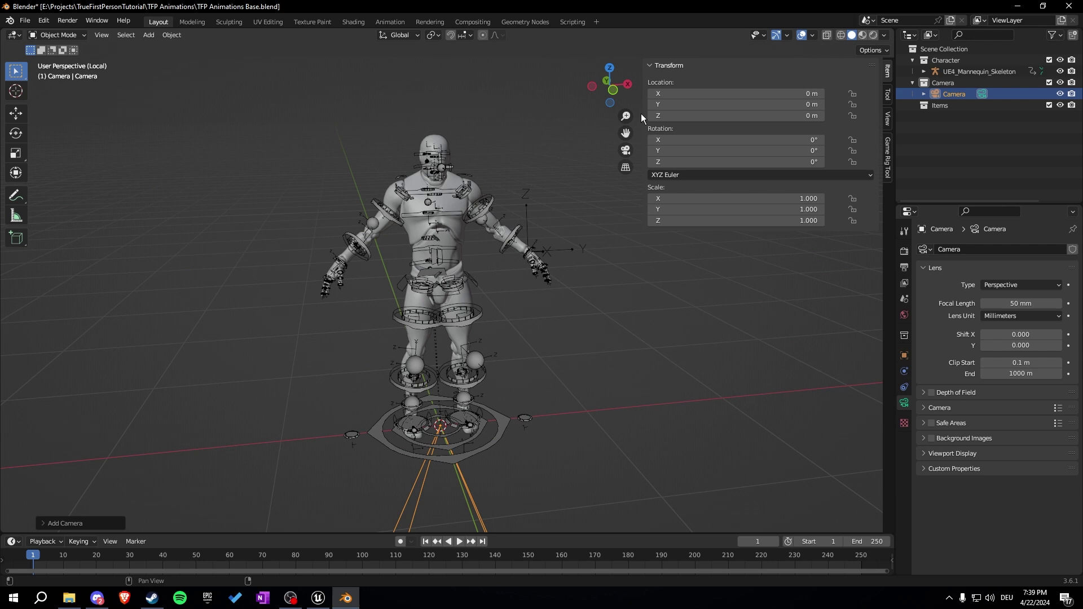
key("n")
Add a Child Of constraint targeting UE4_Mannequin_Skeleton's head bone.
left_click(903, 388)
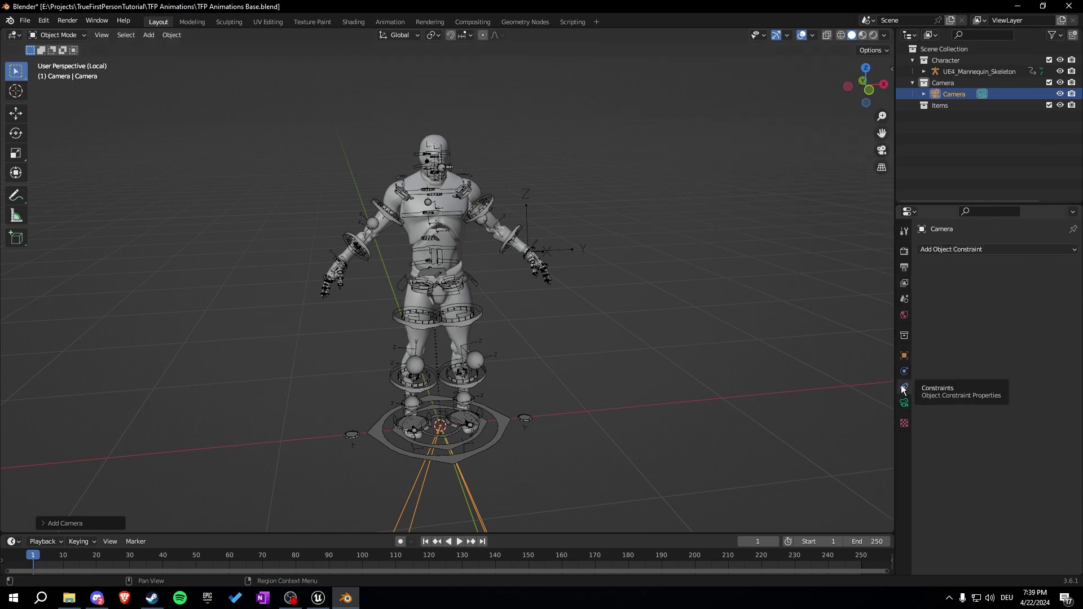
left_click(966, 250)
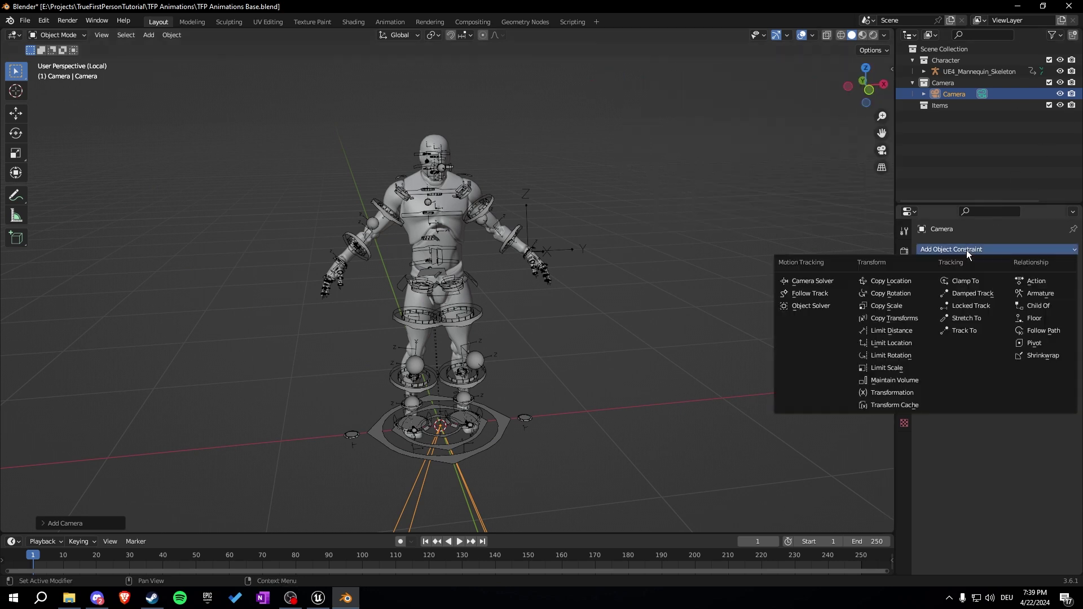
left_click(1035, 307)
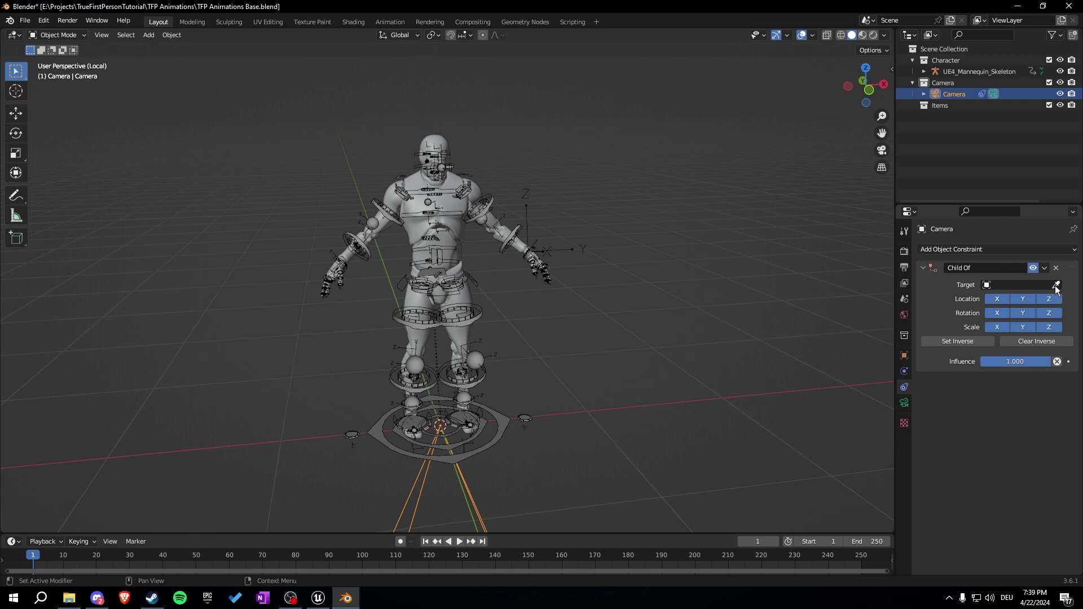
left_click(1056, 285)
left_click(473, 319)
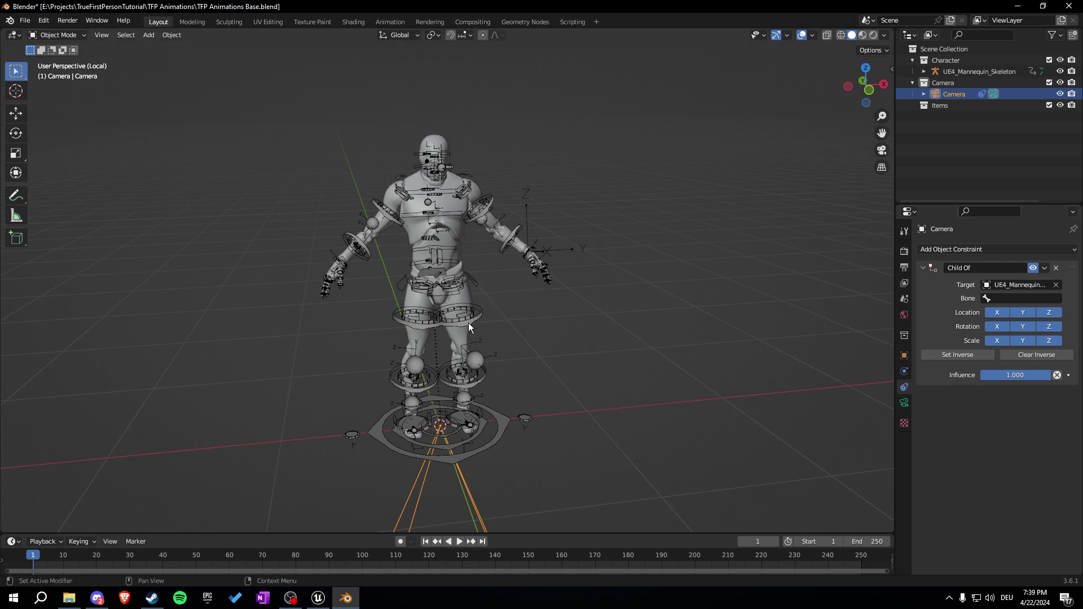
left_click(1014, 300)
type("head")
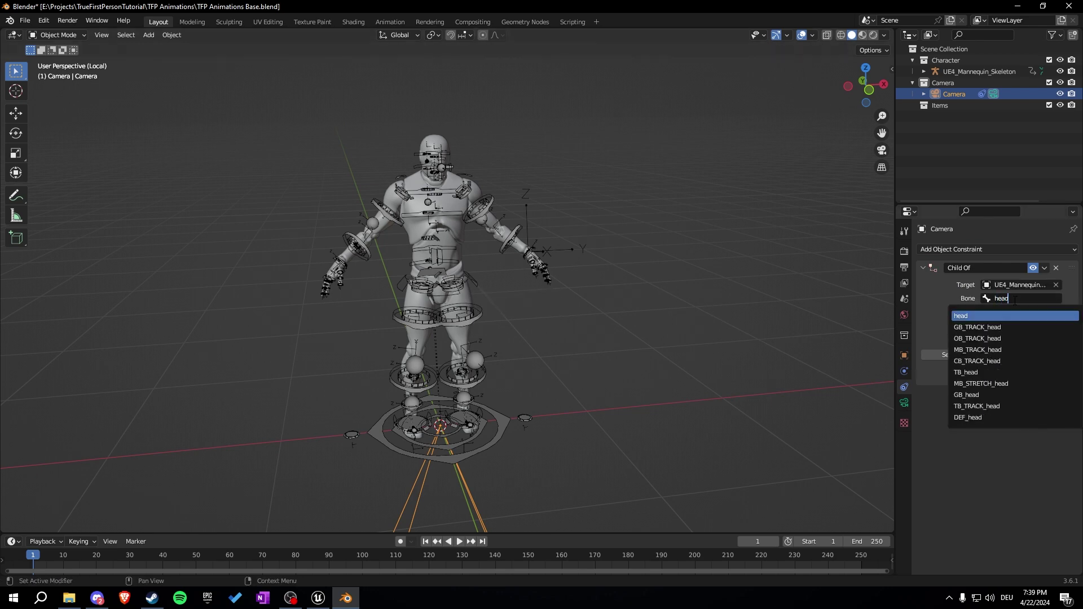
key("Return")
middle_click_drag(587, 243, 614, 238)
Rotate the camera 180° around Z so it faces forward.
left_click(415, 140)
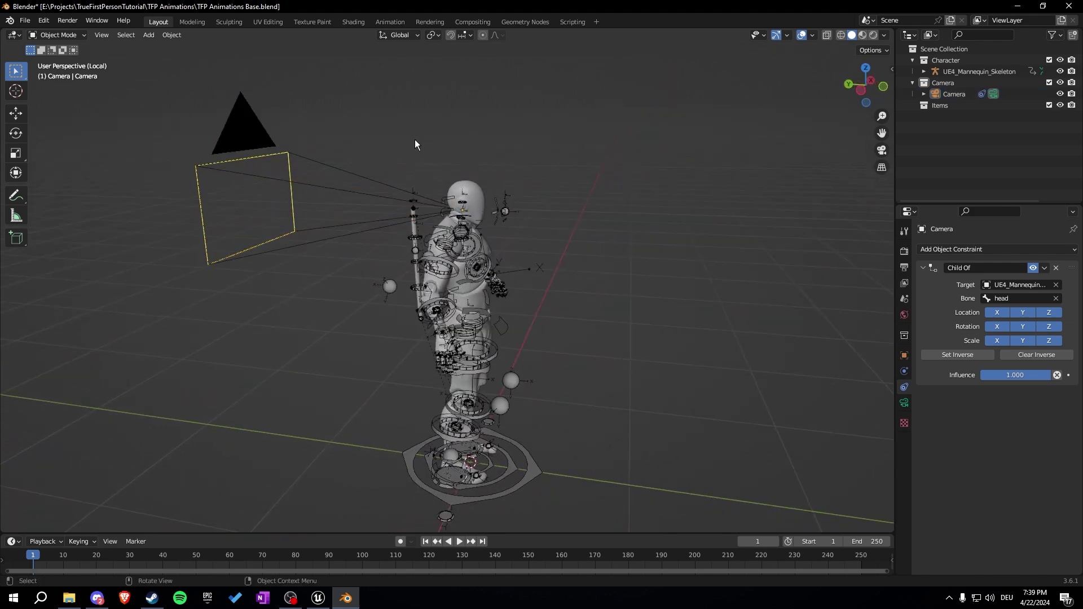
left_click(356, 174)
key("r")
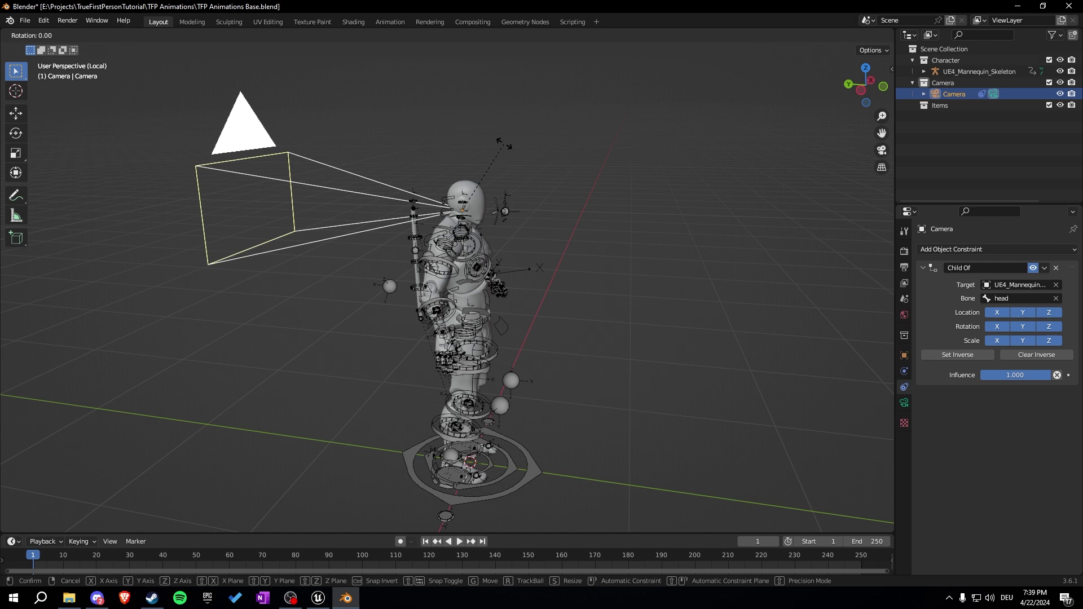
type("z")
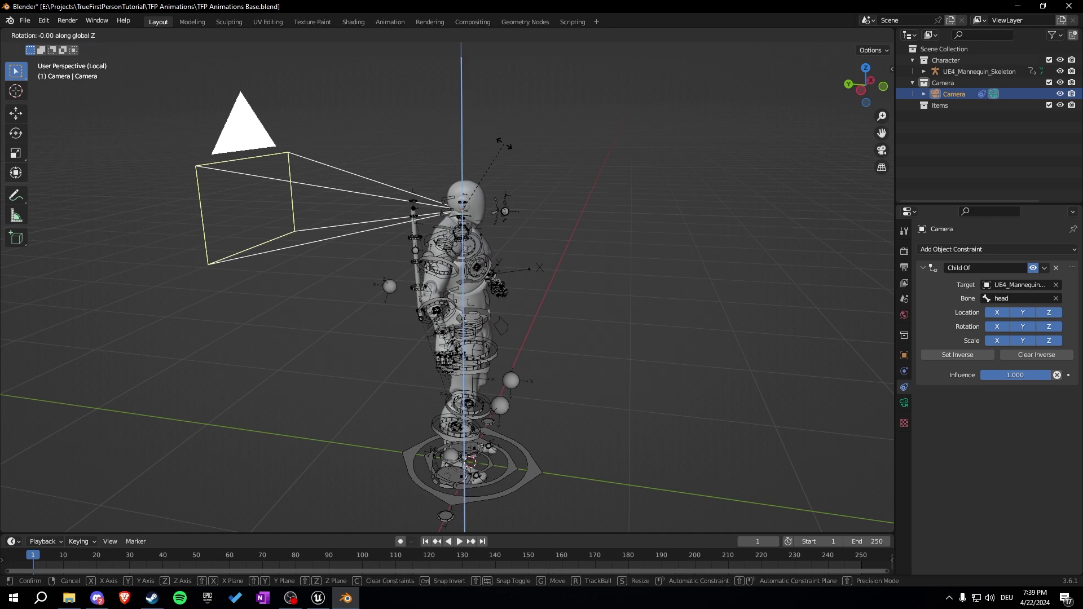
type("180")
key("Return")
middle_click_drag(562, 147, 599, 184)
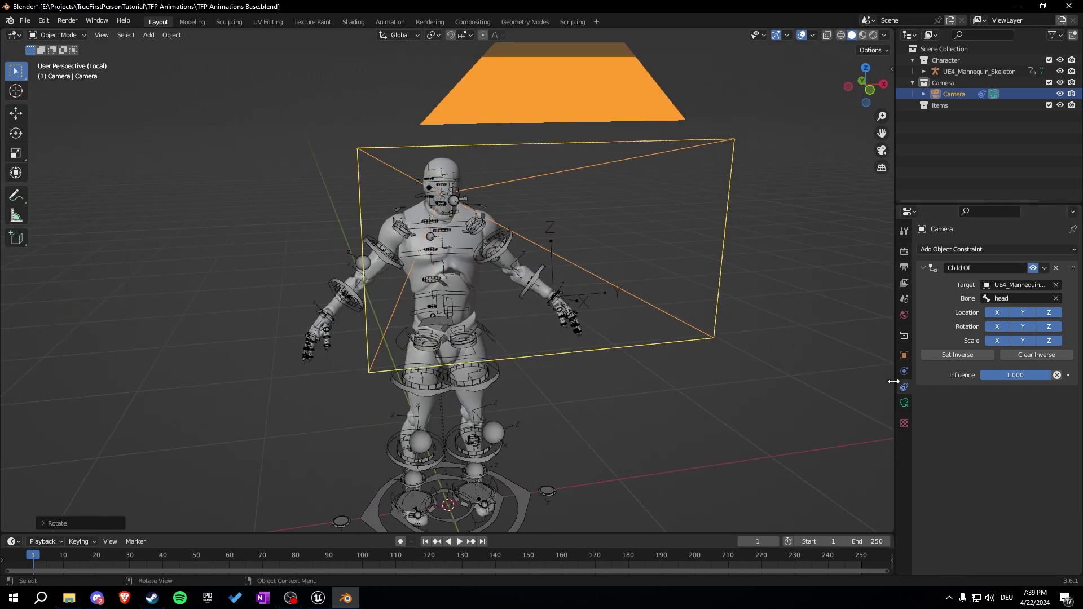
left_click(903, 402)
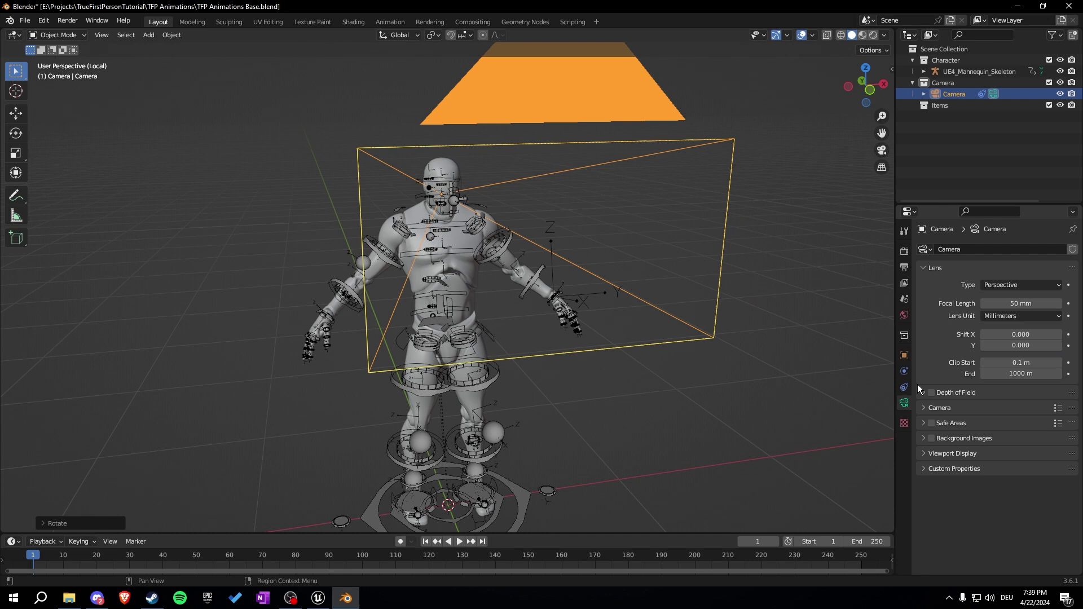
Switch the lens unit to Field of View, set 110°, and save.
left_click(1007, 317)
left_click(1007, 342)
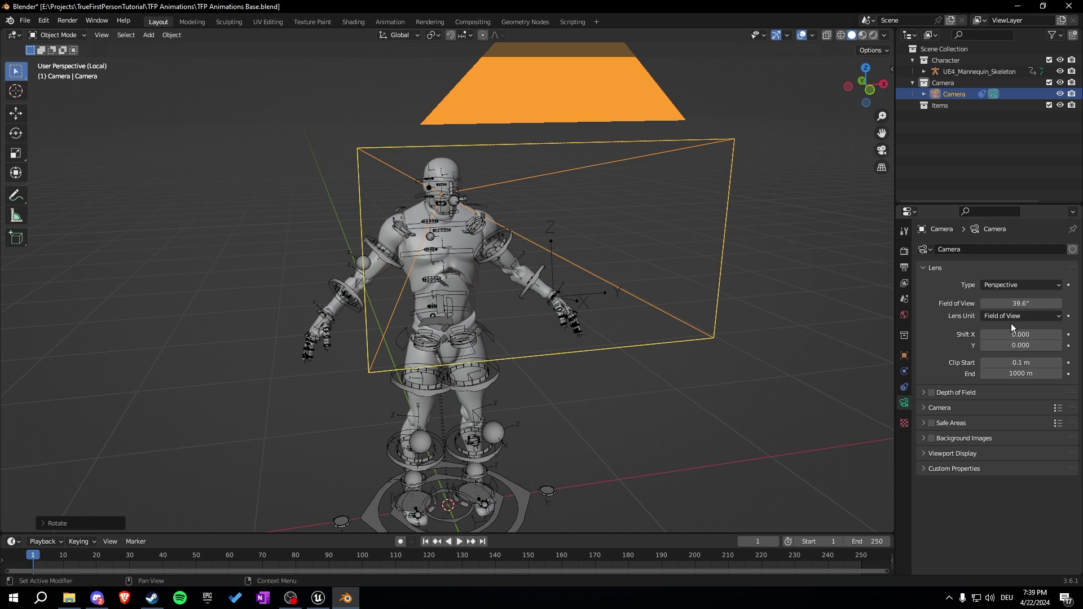
left_click(1015, 303)
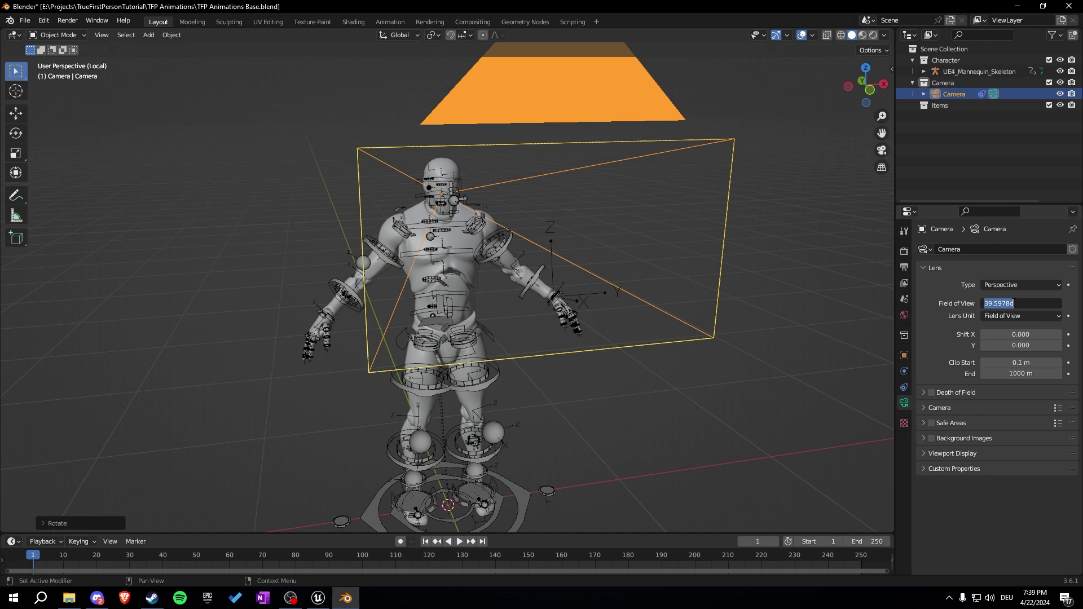
type("10")
key("Return")
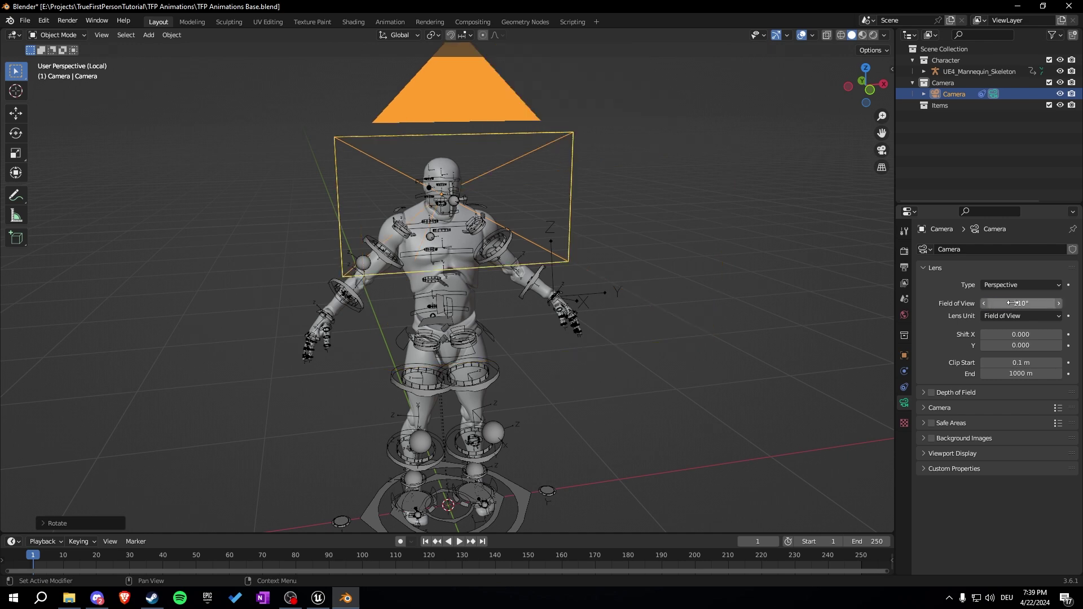
middle_click_drag(817, 265, 668, 201)
key("ctrl+s")
Scale the camera down to about 0.72 to fit at the head, and save.
key("s")
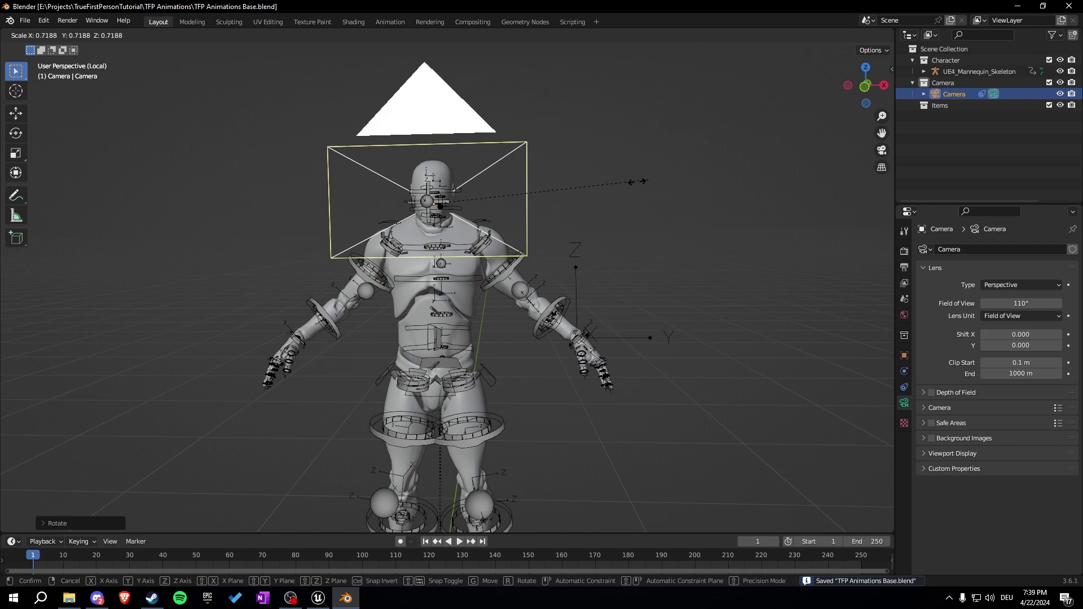
left_click(513, 201)
middle_click_drag(513, 201, 544, 161)
key("ctrl+s")
scroll(498, 239, "up", 3)
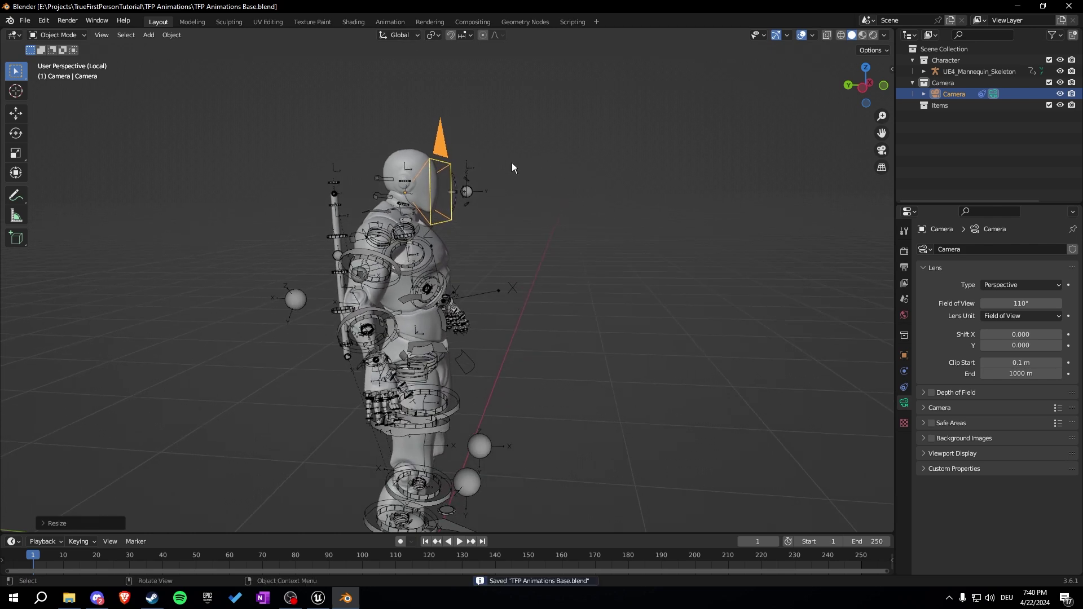
Check the view through the camera, then return to the free view and save.
key("KP_0")
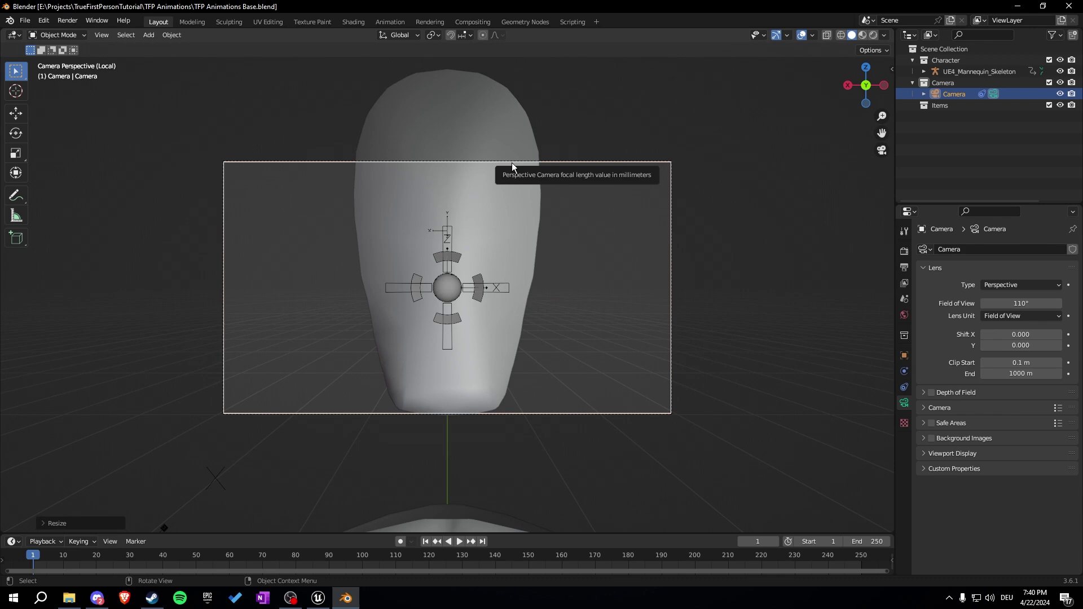
key("KP_0")
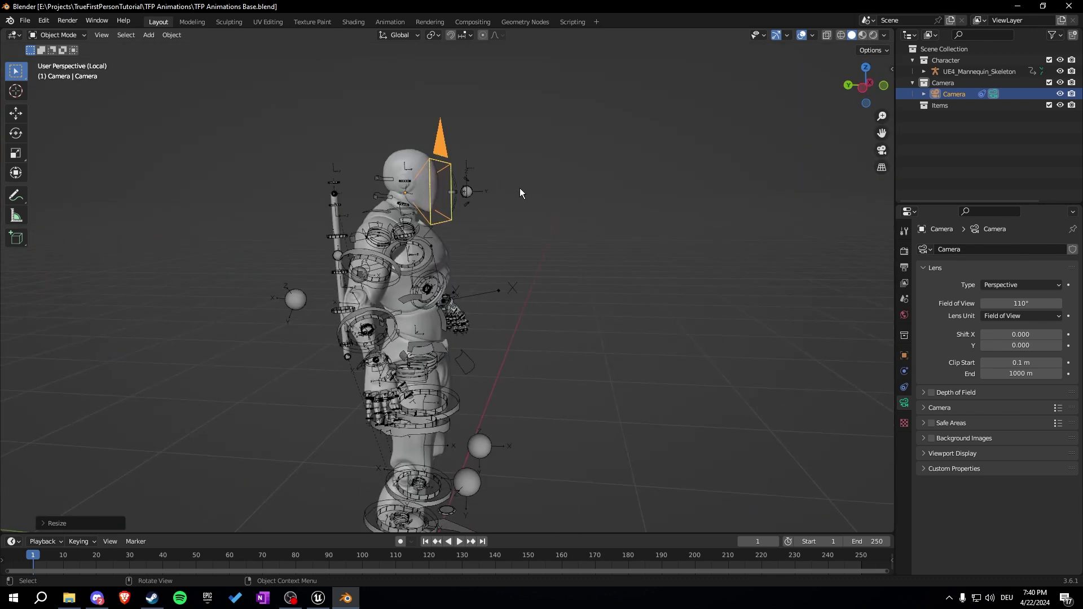
scroll(520, 188, "up", 3)
key("ctrl+s")
scroll(502, 166, "down", 5)
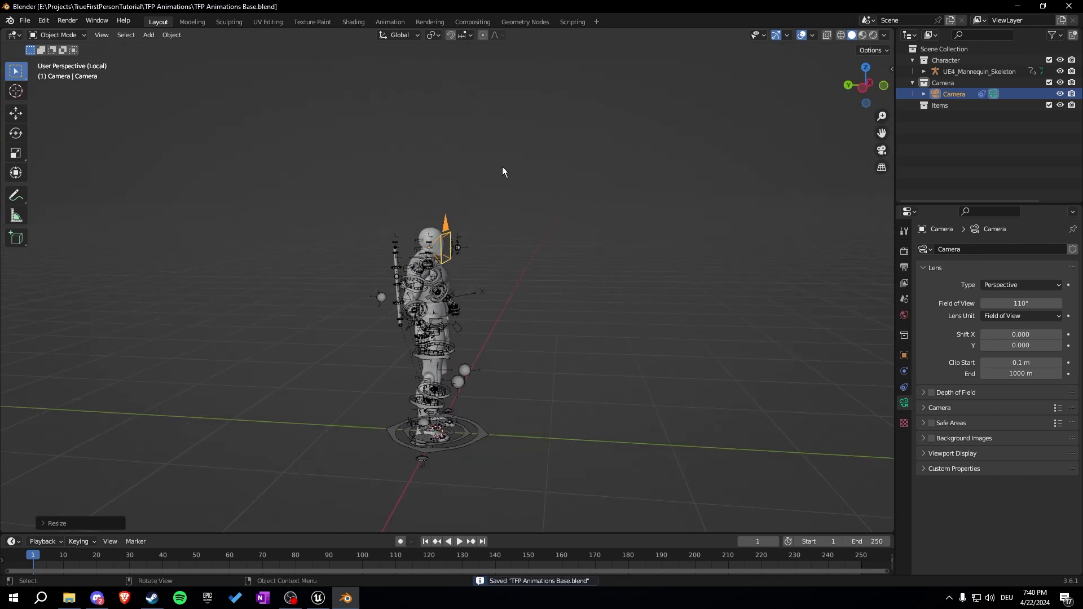
scroll(502, 167, "up", 5)
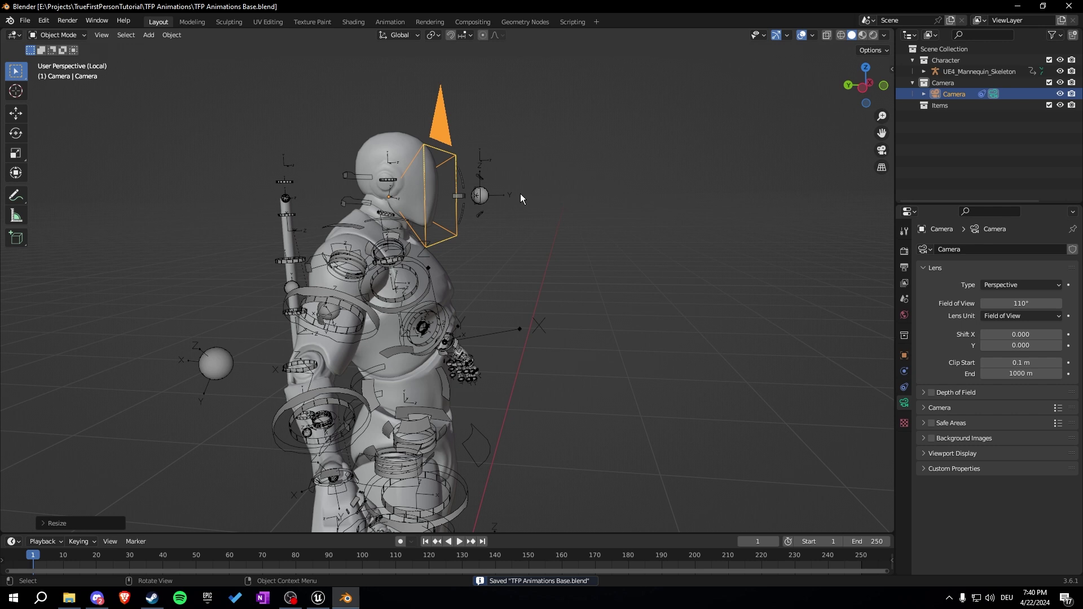
scroll(520, 194, "down", 2)
Move the camera -0.1 along Y and check the framing through the camera.
type("gy")
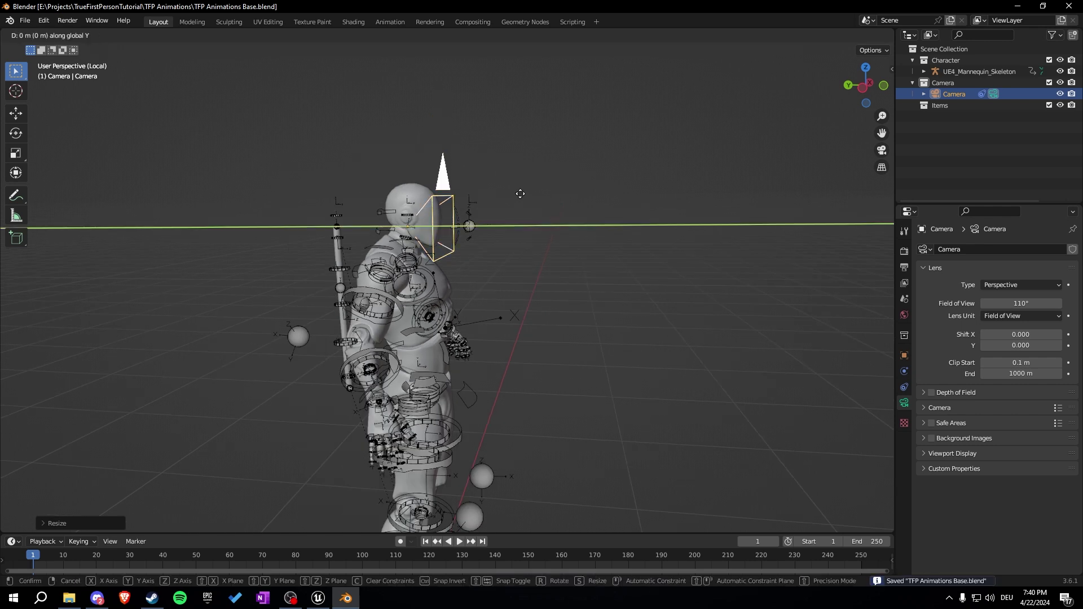
type("2")
key("BackSpace")
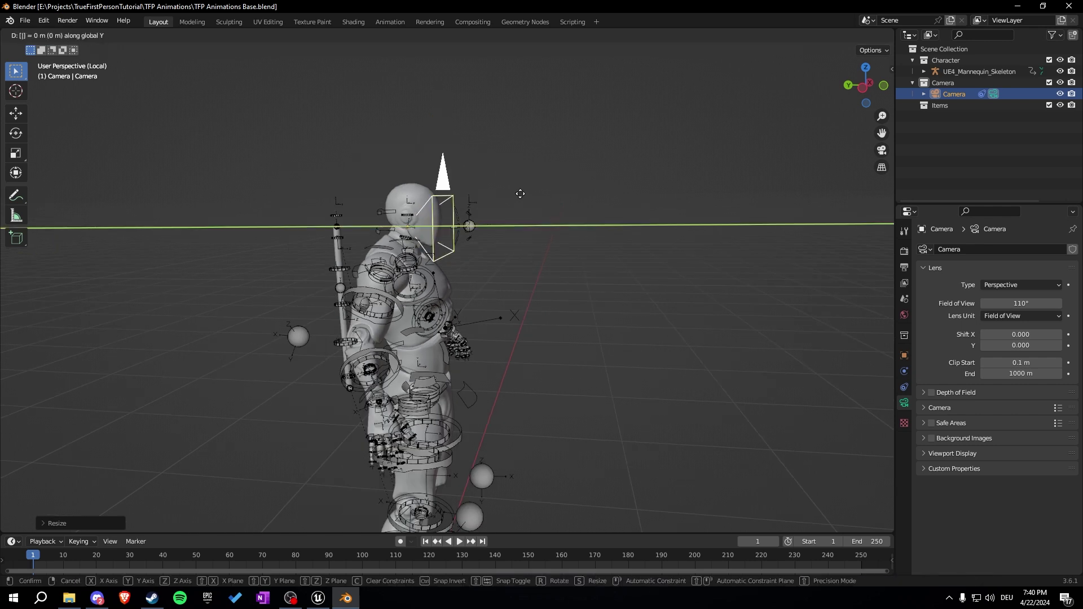
type("-(0.2")
key("BackSpace")
type("1")
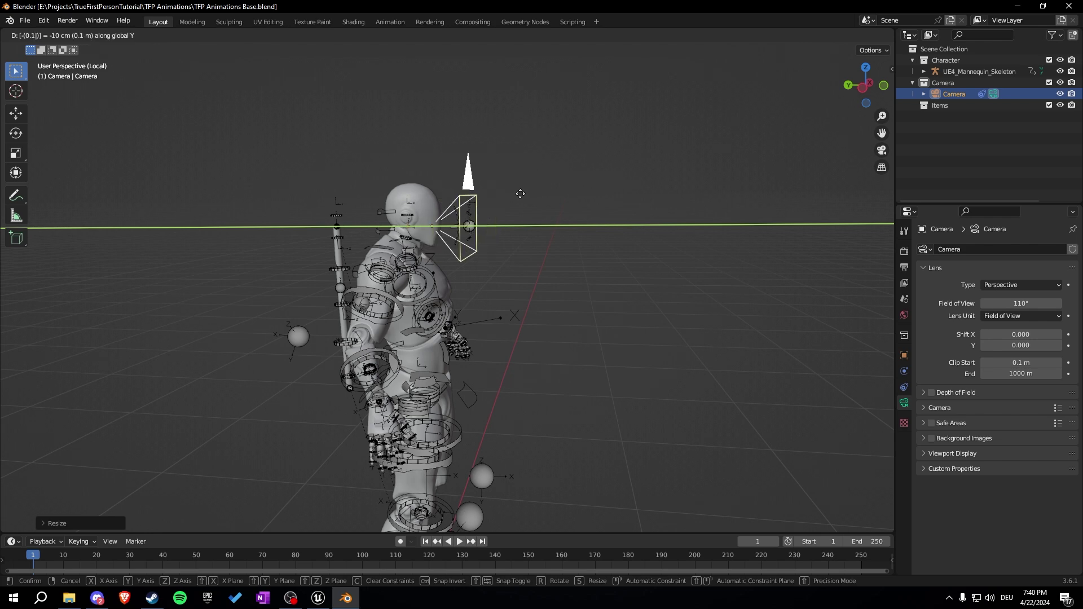
key("Return")
key("KP_0")
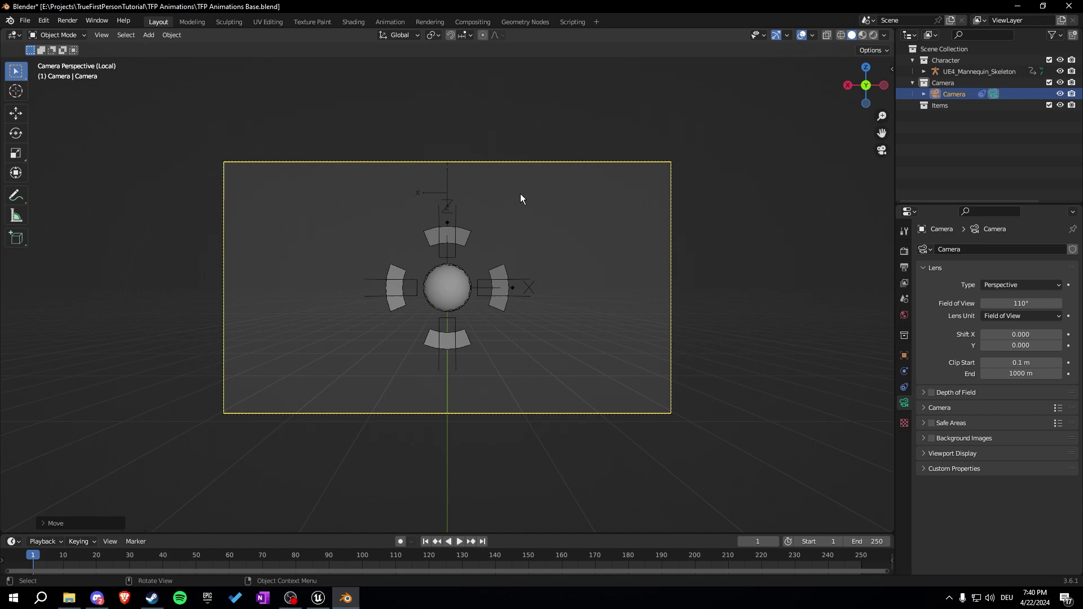
middle_click_drag(520, 194, 514, 273)
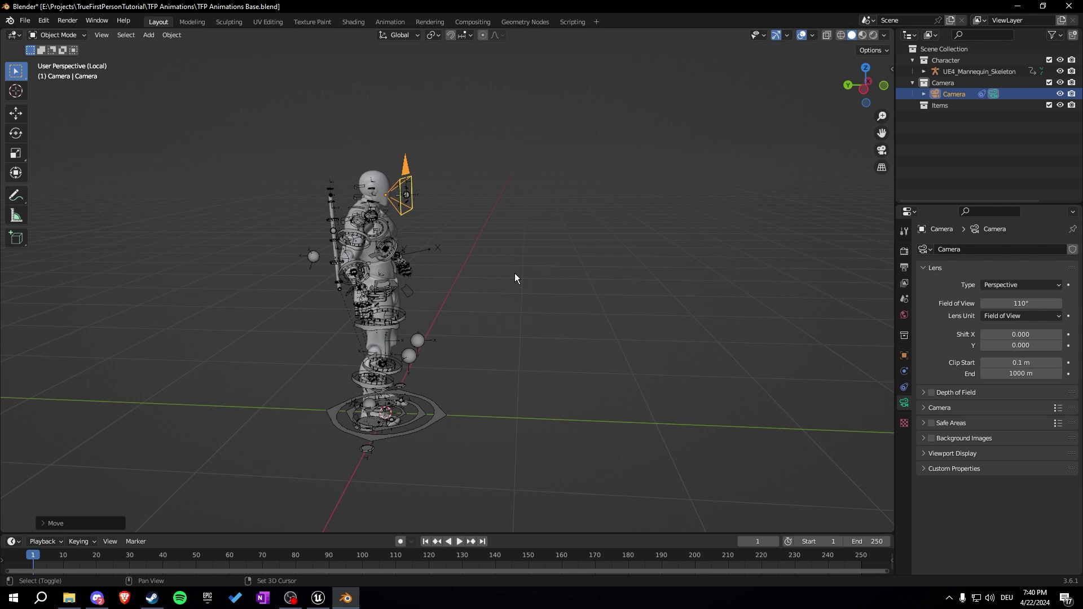
key("ctrl+s")
key("ctrl+Page_Up")
key("ctrl+Page_Up")
key("ctrl+Page_Up")
key("ctrl+Page_Up")
key("ctrl+Page_Up")
middle_click_drag(414, 202, 449, 185)
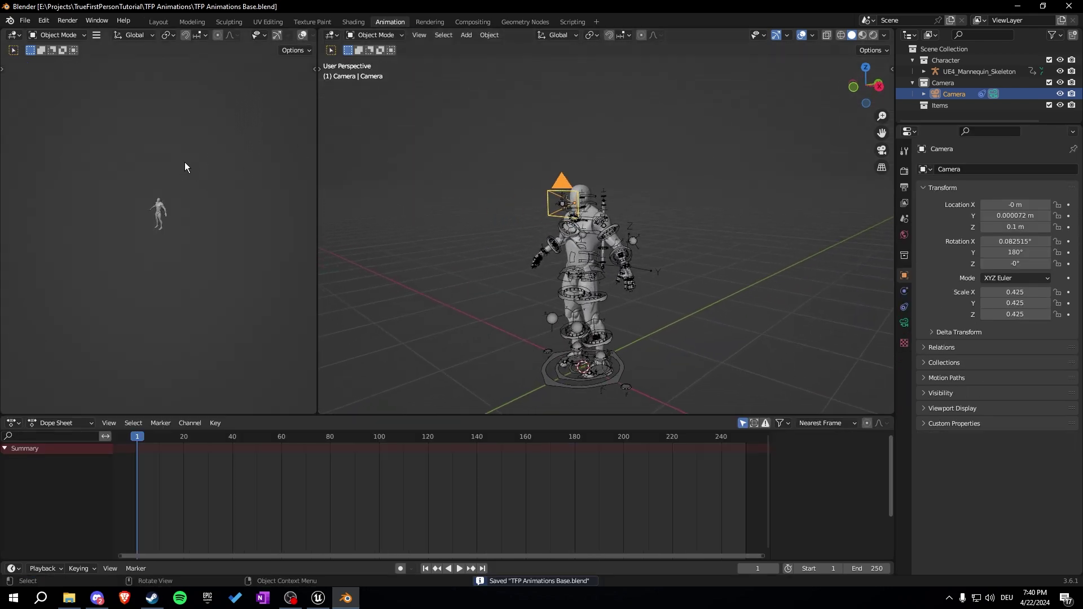
key("KP_0")
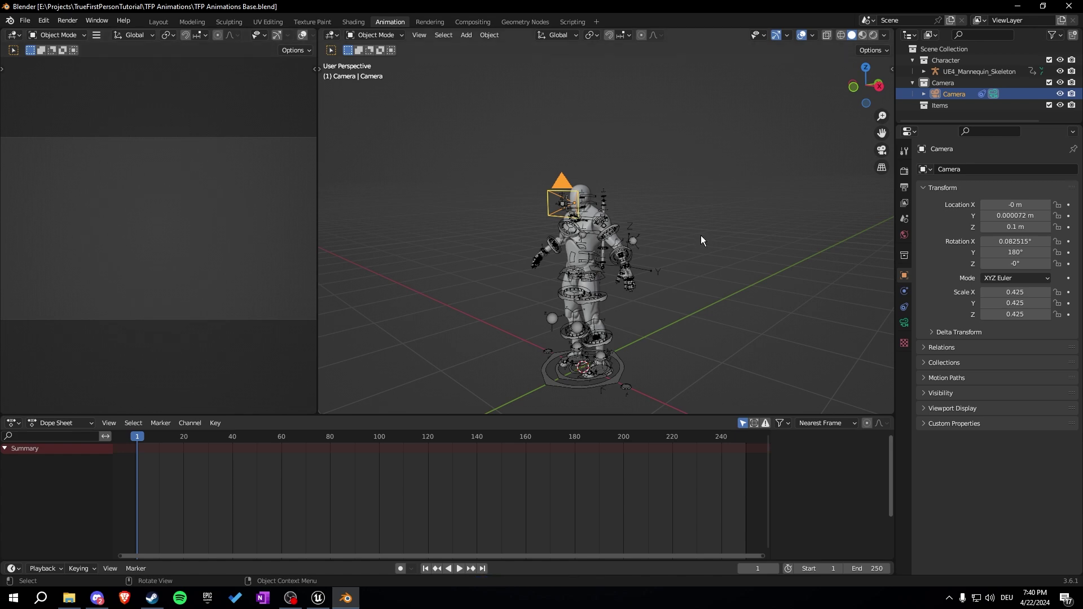
middle_click_drag(701, 237, 587, 188)
key("ctrl+s")
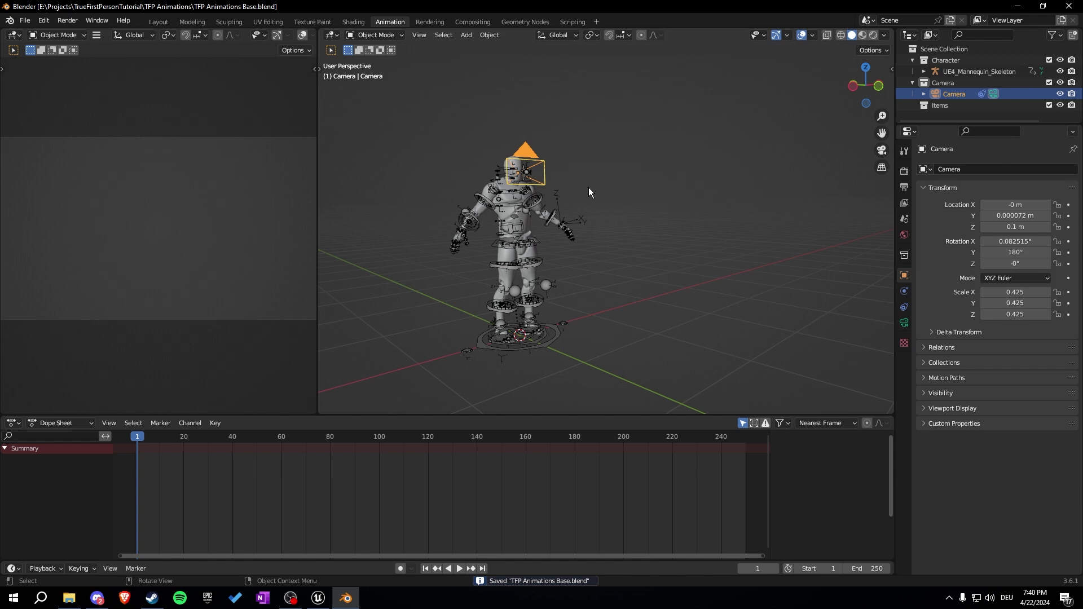
middle_click_drag(588, 187, 564, 198)
scroll(600, 194, "up", 4)
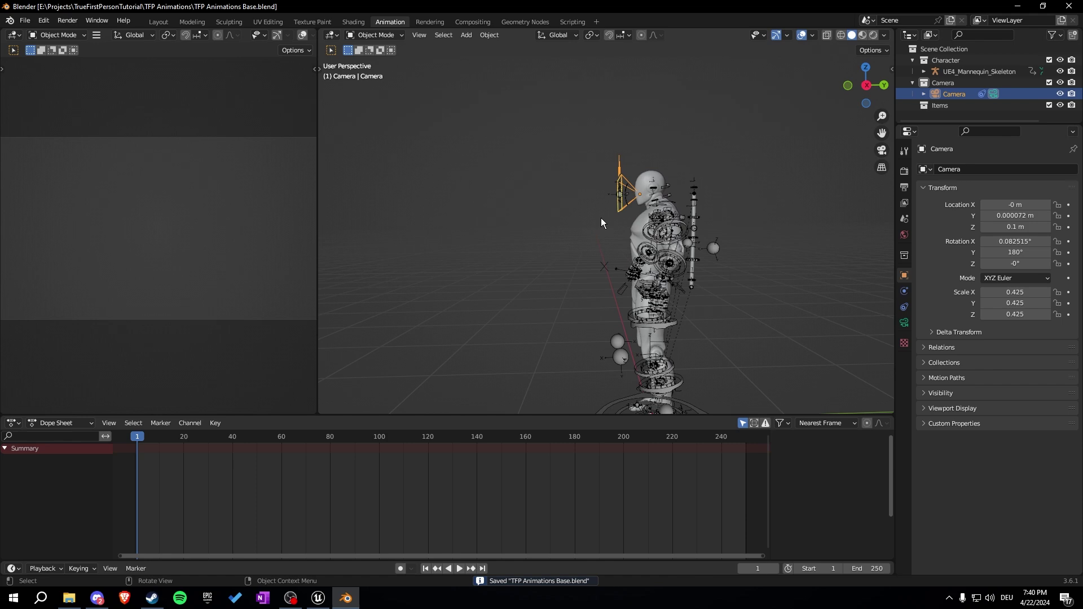
middle_click_drag(621, 221, 648, 198)
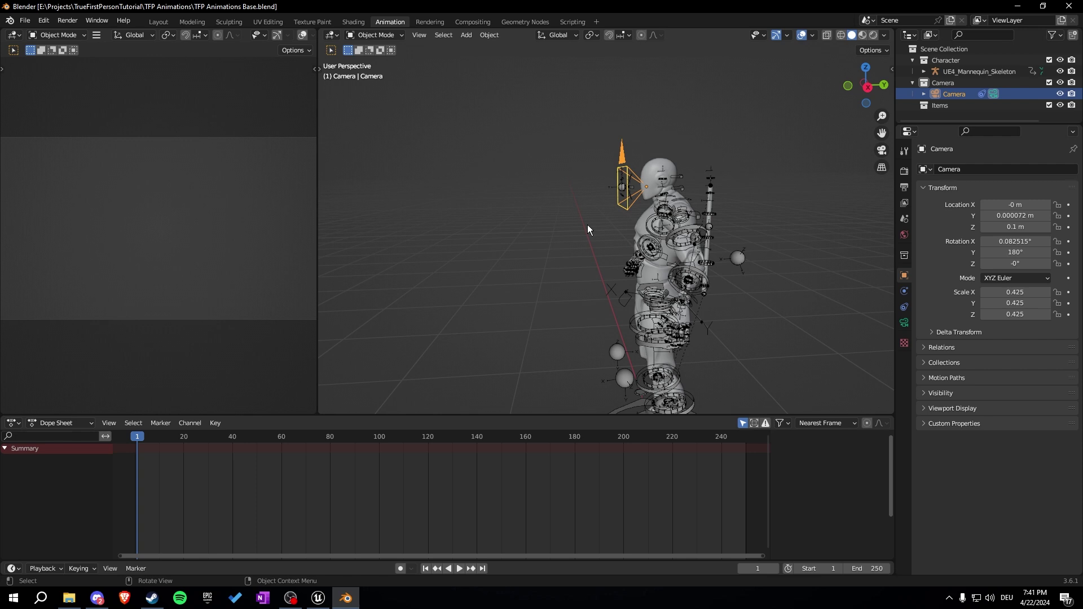
Save, then move the head camera -0.1 along Y in front of the mannequin's face.
middle_click_drag(588, 224, 645, 245)
key("ctrl+s")
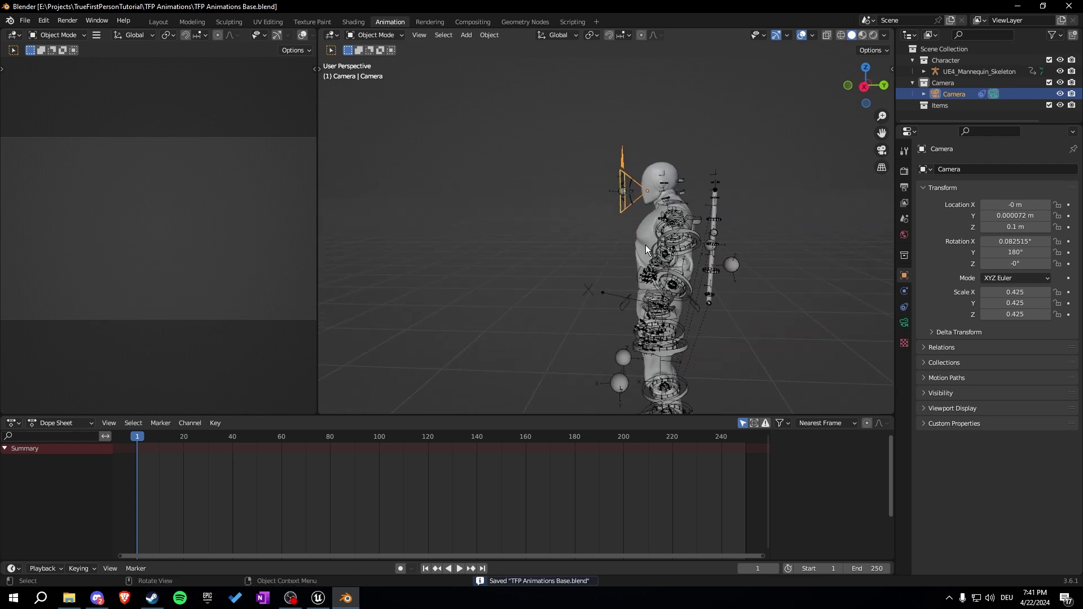
type("gy")
type("0.1")
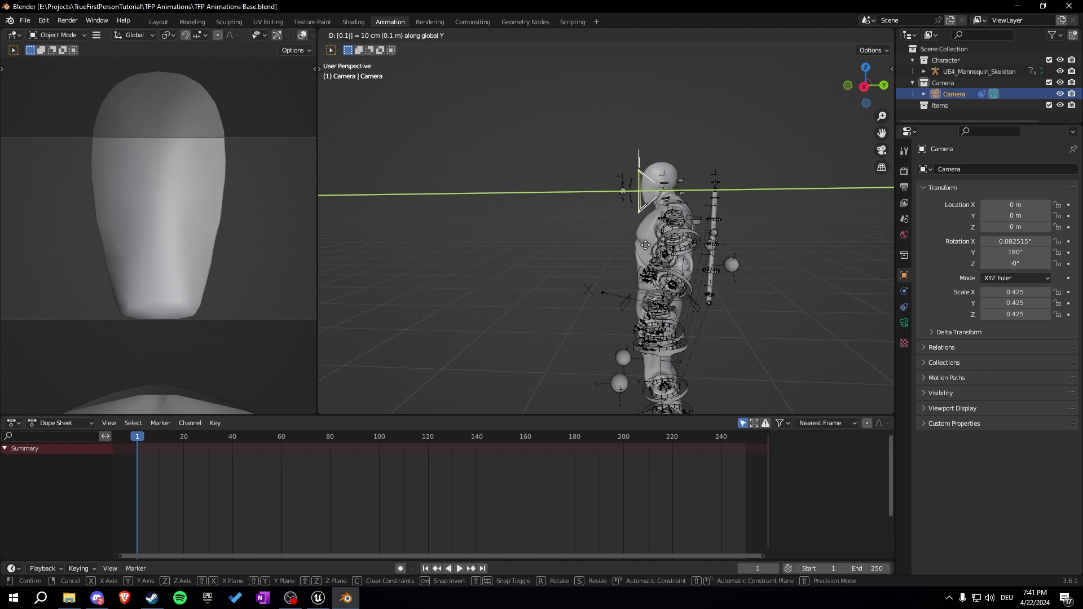
key("BackSpace")
key("BackSpace")
key("BackSpace")
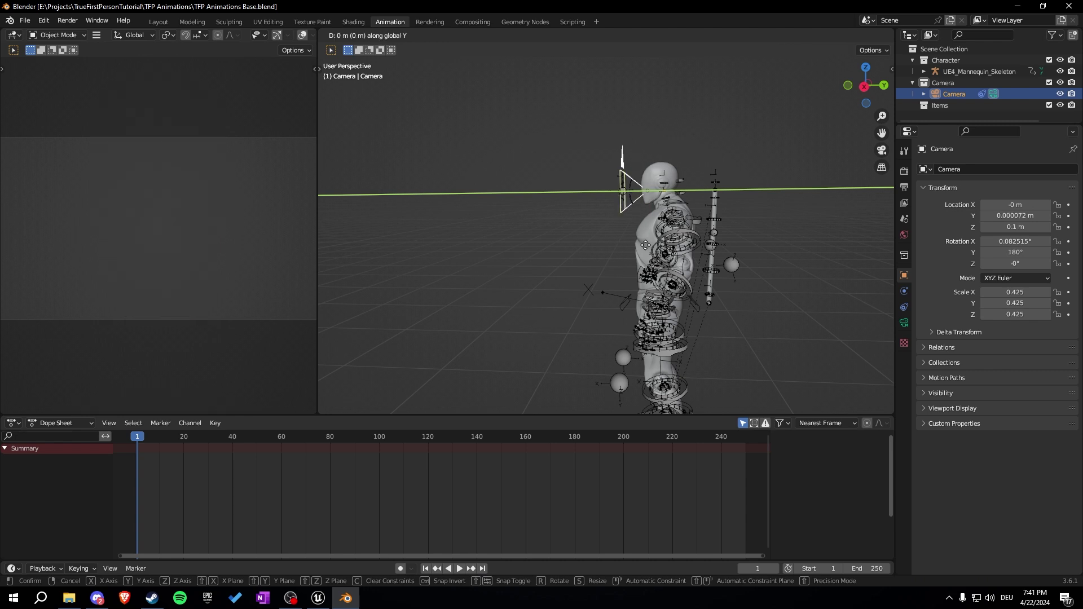
type("-0.1")
key("Return")
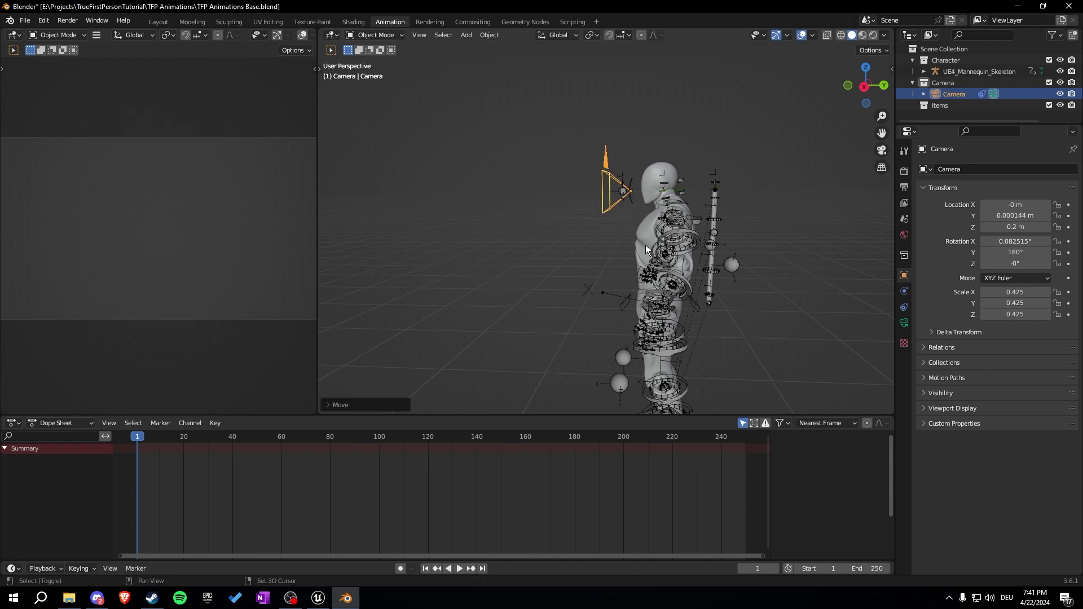
Raise the camera 0.12 along Z and save the file.
middle_click_drag(646, 245, 631, 214, "shift")
key("g")
type("z")
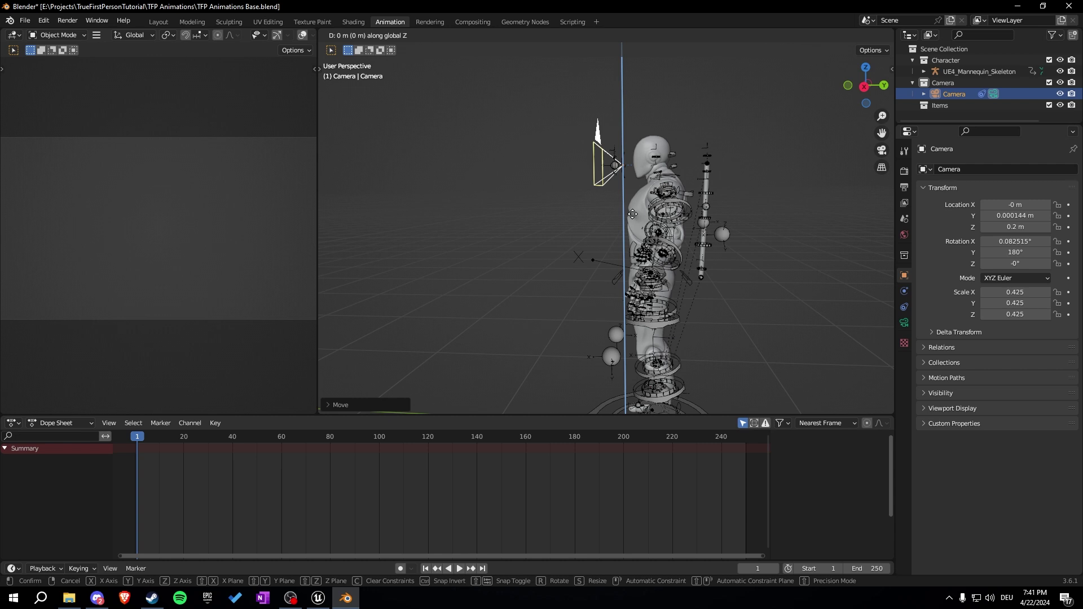
type("0.1")
type("2")
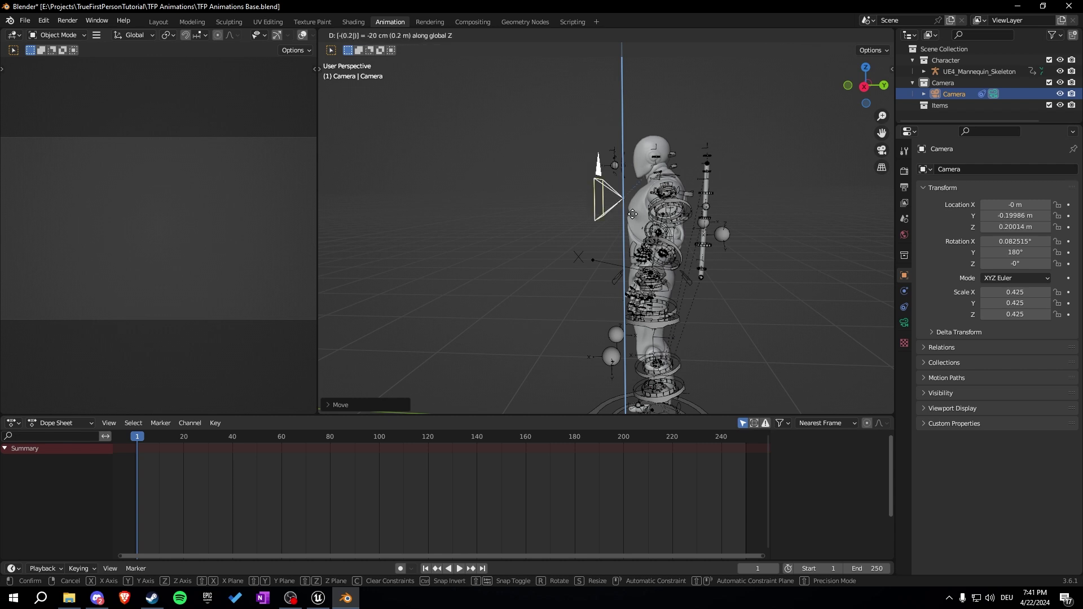
key("Return")
middle_click_drag(632, 214, 536, 195)
key("ctrl+s")
Put the mannequin skeleton into Pose Mode with TB_hand_r active, and save.
left_click(537, 199)
key("ctrl+Tab")
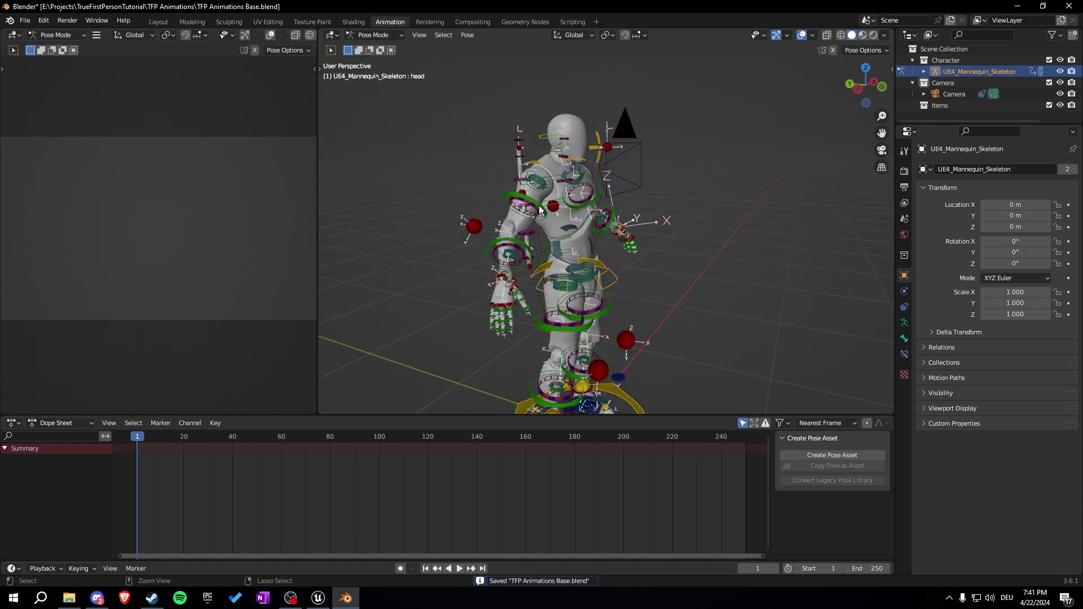
left_click(505, 280)
key("ctrl+s")
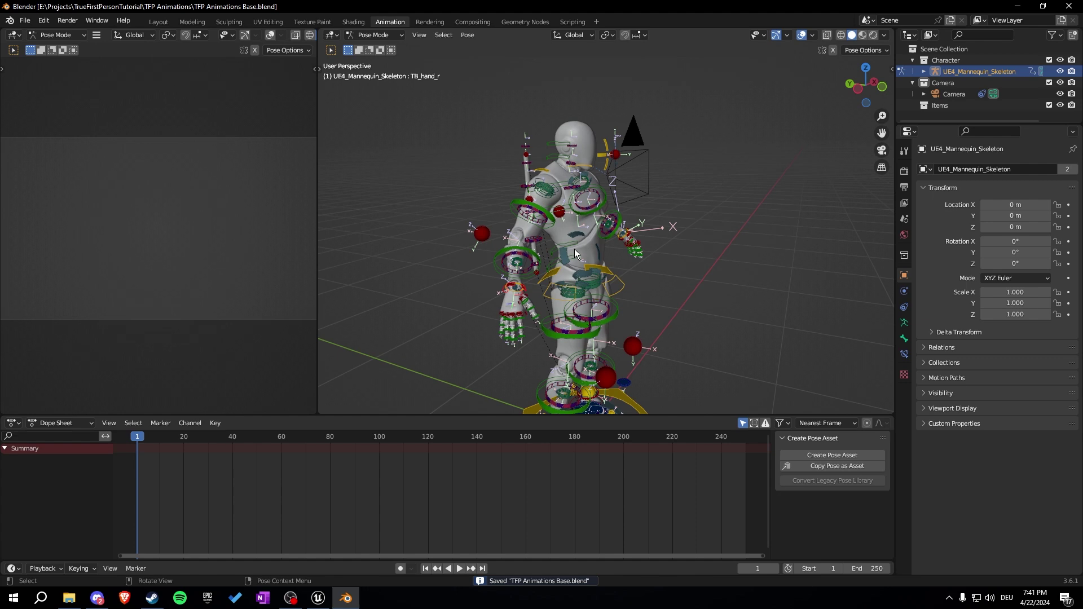
middle_click_drag(574, 249, 597, 290)
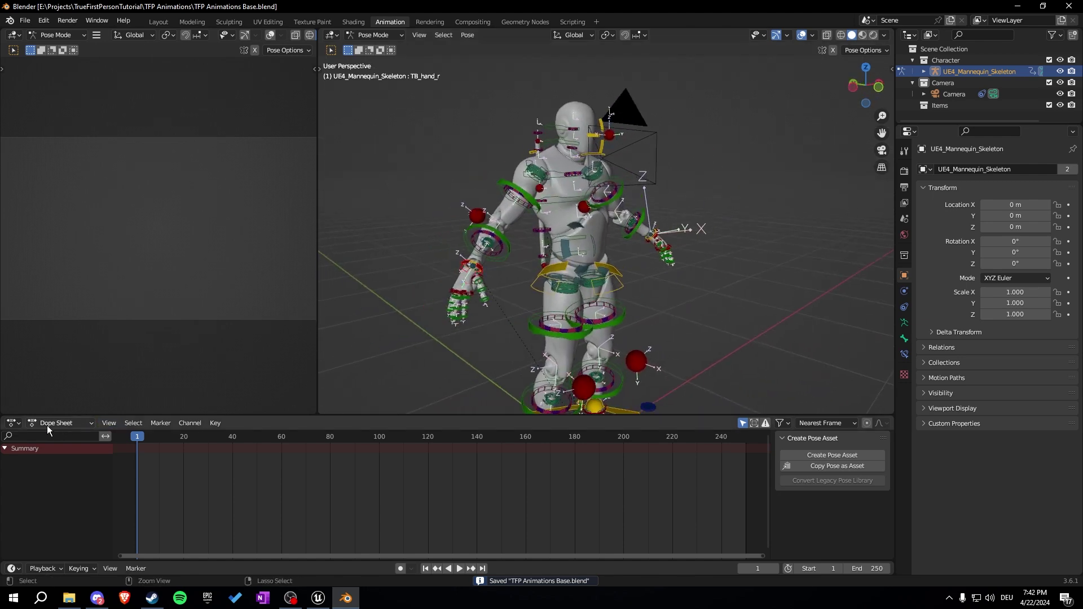
Switch the Dope Sheet to the Action Editor and create a new action named A Pose.
left_click(12, 424)
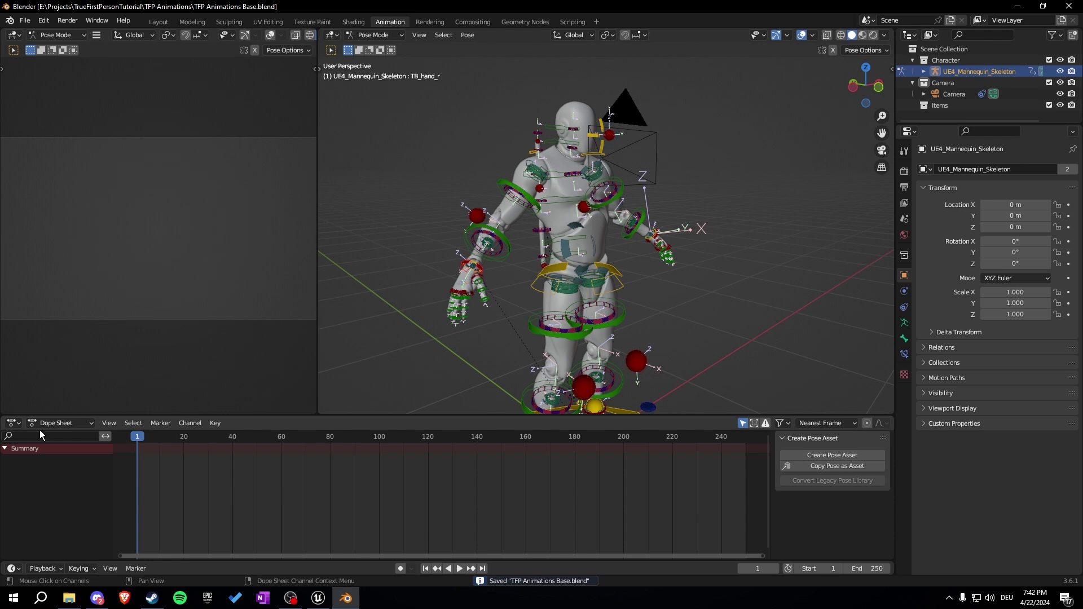
left_click(52, 423)
left_click(65, 448)
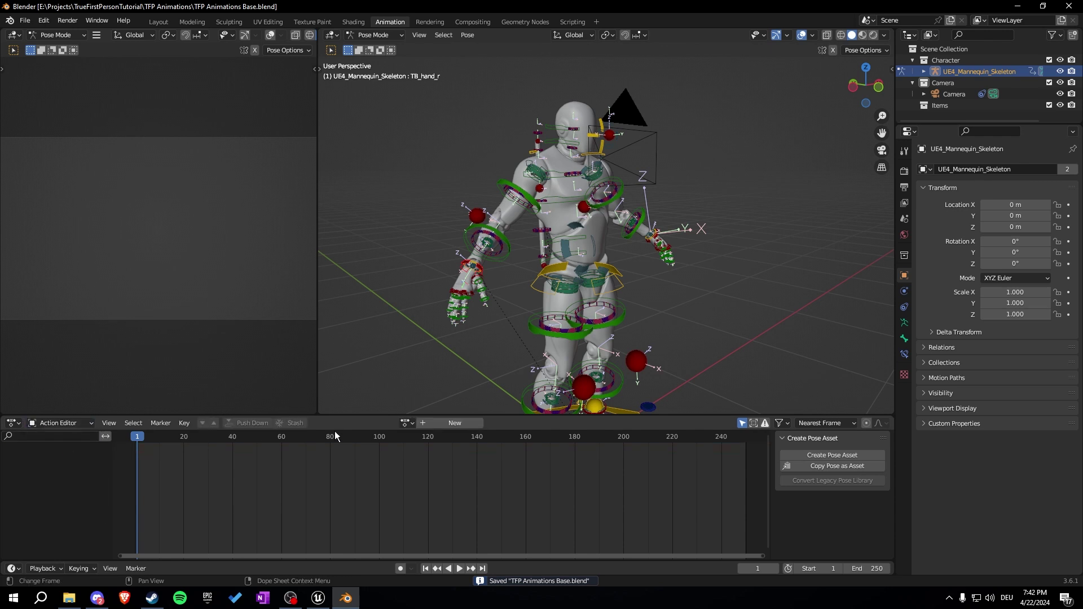
left_click(423, 425)
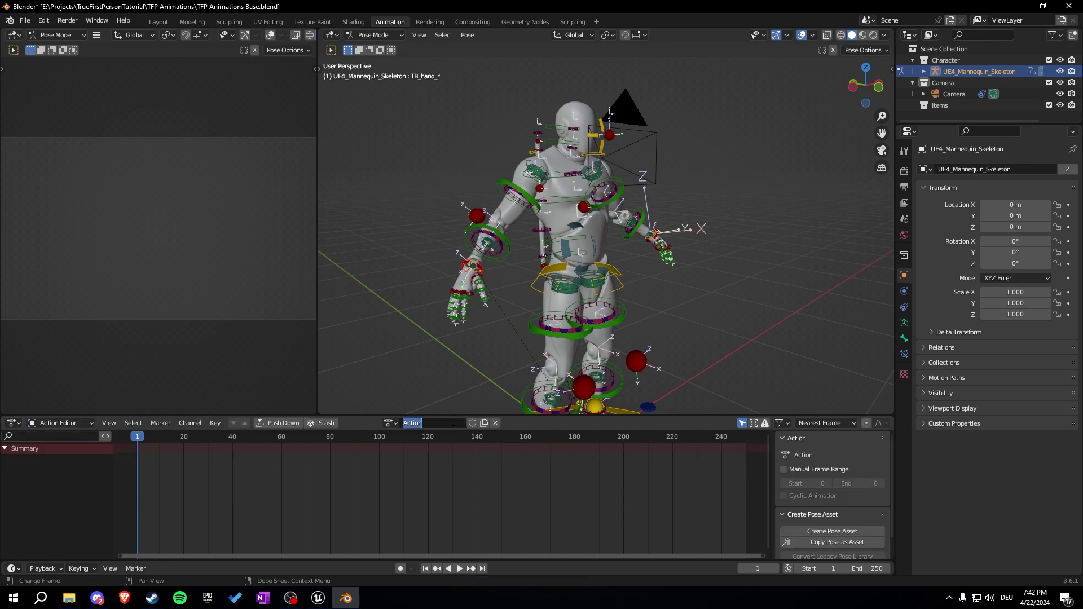
type("e")
key("Return")
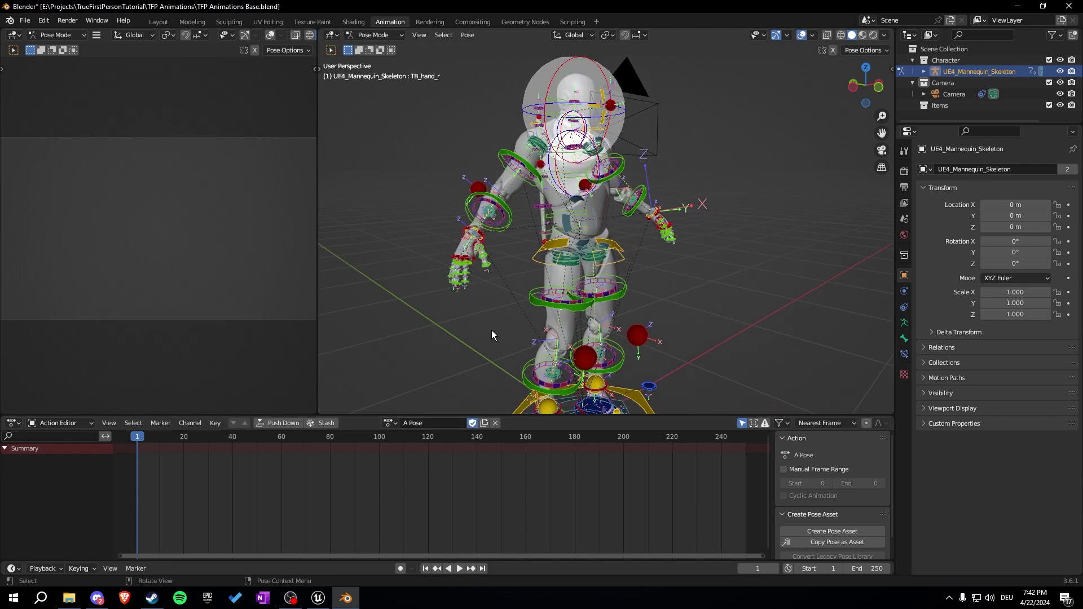
Key location and rotation for all bones at frame 1, then save.
key("i")
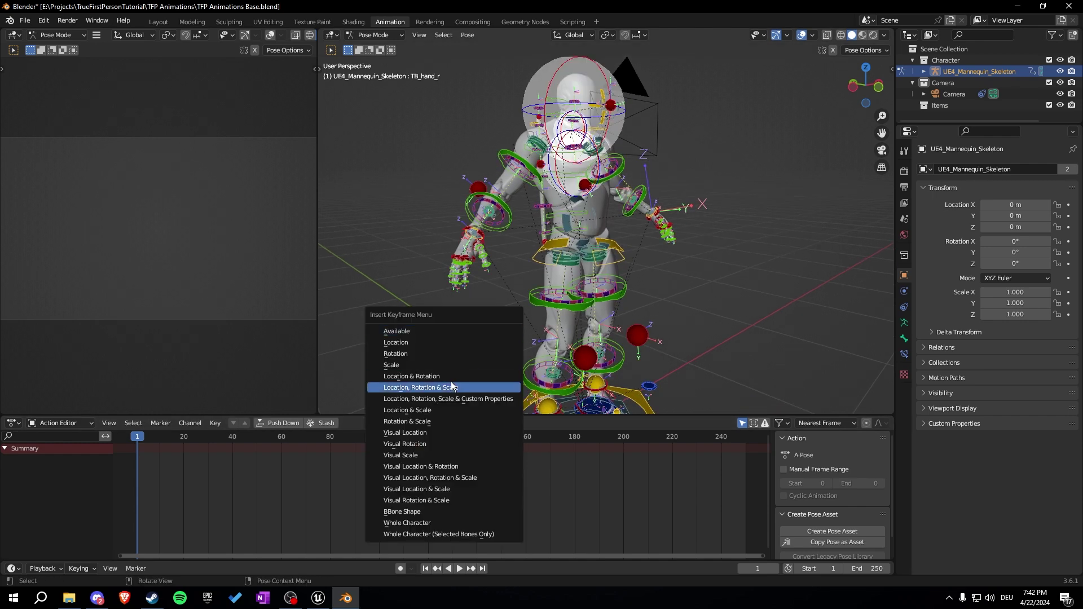
left_click(415, 378)
middle_click_drag(410, 376, 537, 290, "shift")
key("ctrl+s")
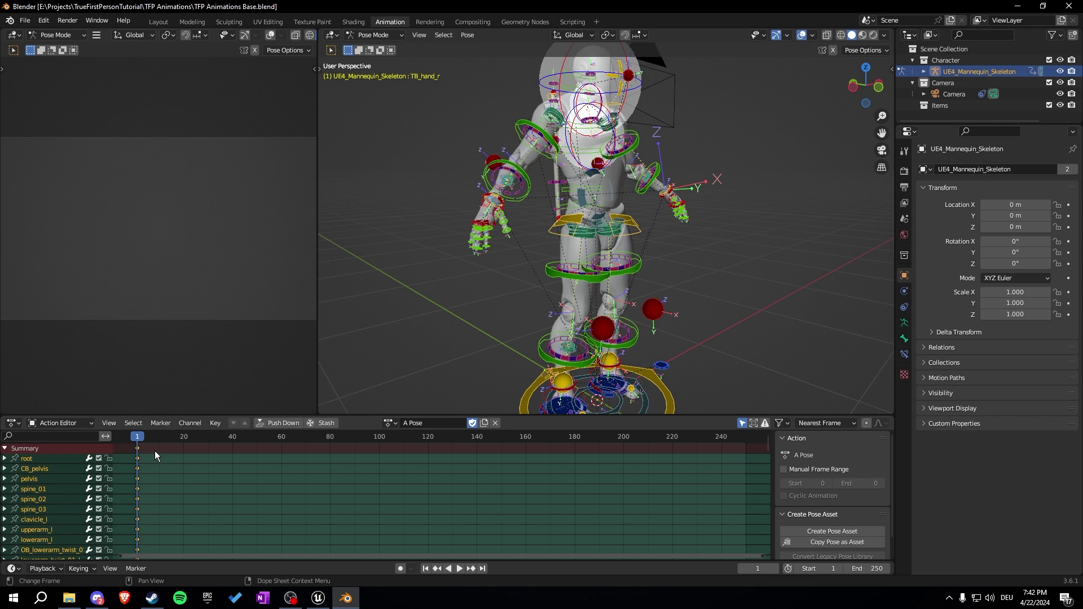
Unlink A Pose and create a new action named FPSTest.
left_click(496, 423)
left_click(444, 423)
left_click(444, 423)
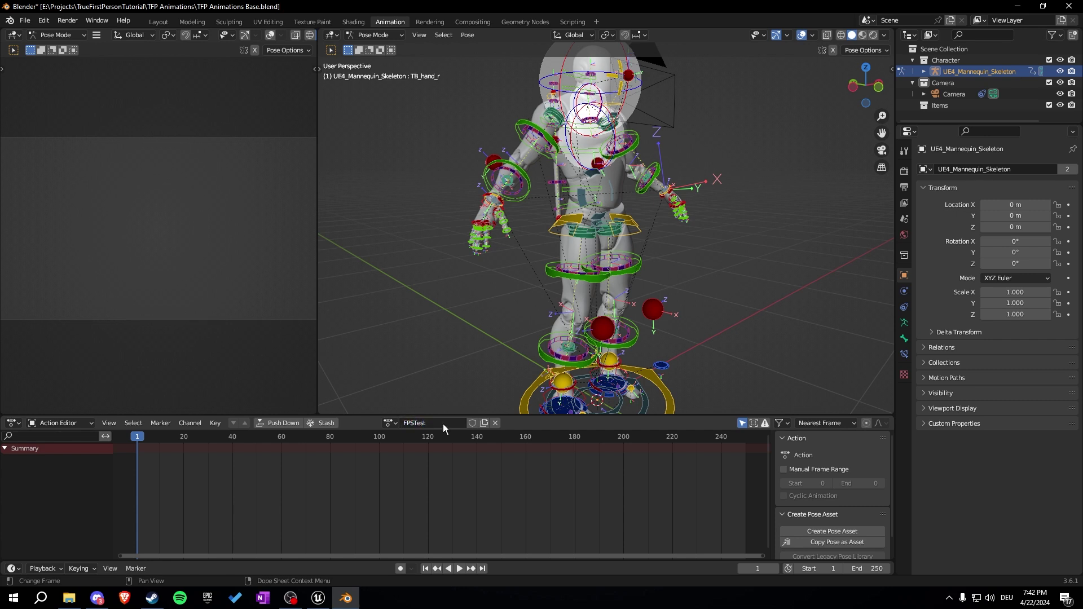
Browse the action list to A Pose and back to FPSTest, then save.
left_click(389, 423)
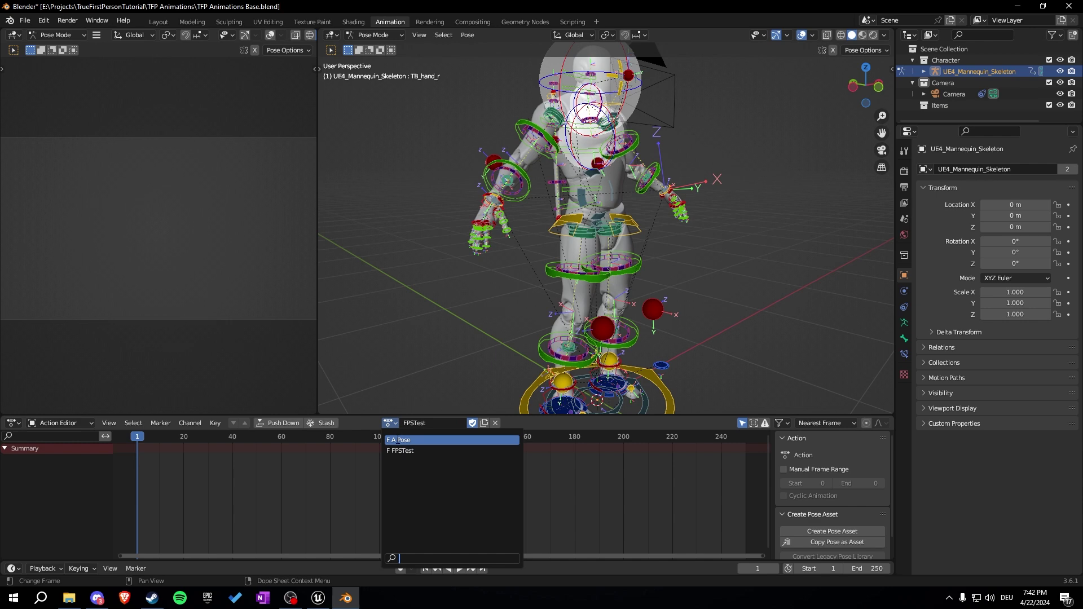
left_click(407, 447)
left_click(389, 423)
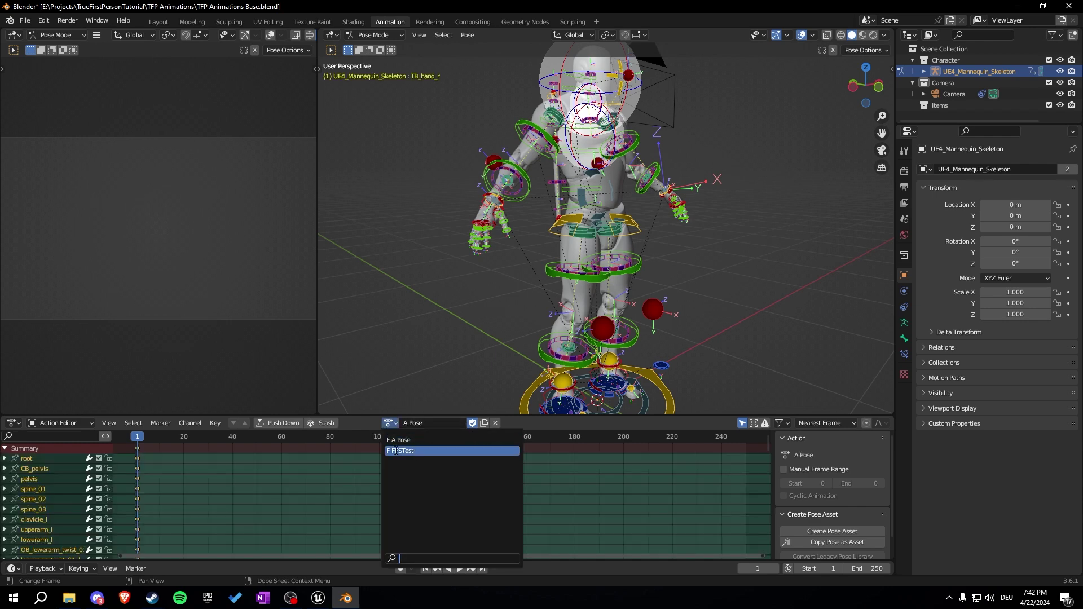
left_click(395, 450)
key("ctrl+s")
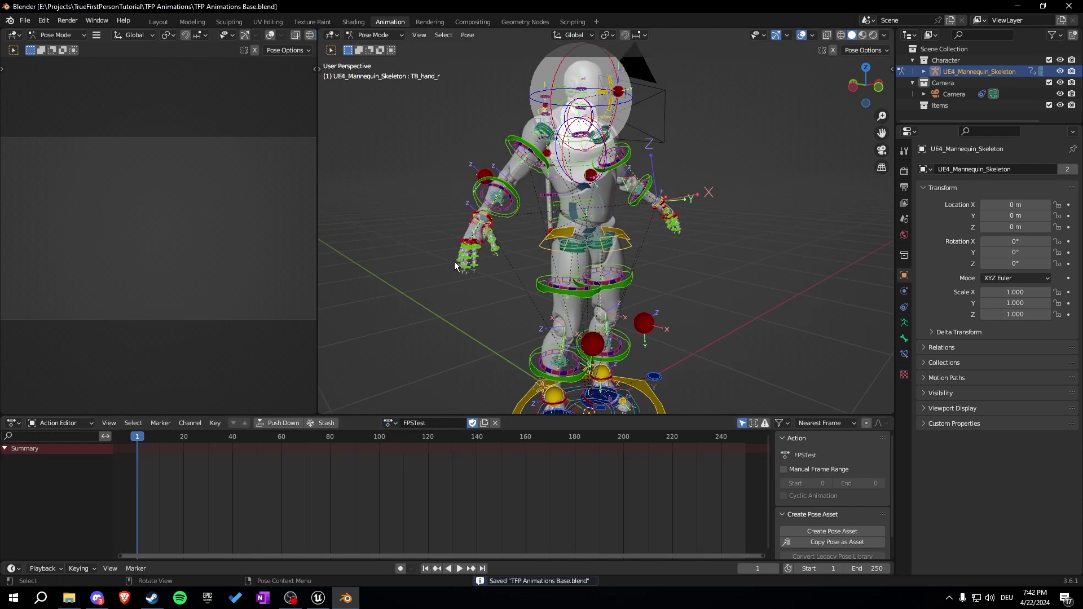
Undo an all-bones key, then enable auto keyframing and key the TB_hand_r bone.
key("i")
left_click(445, 275)
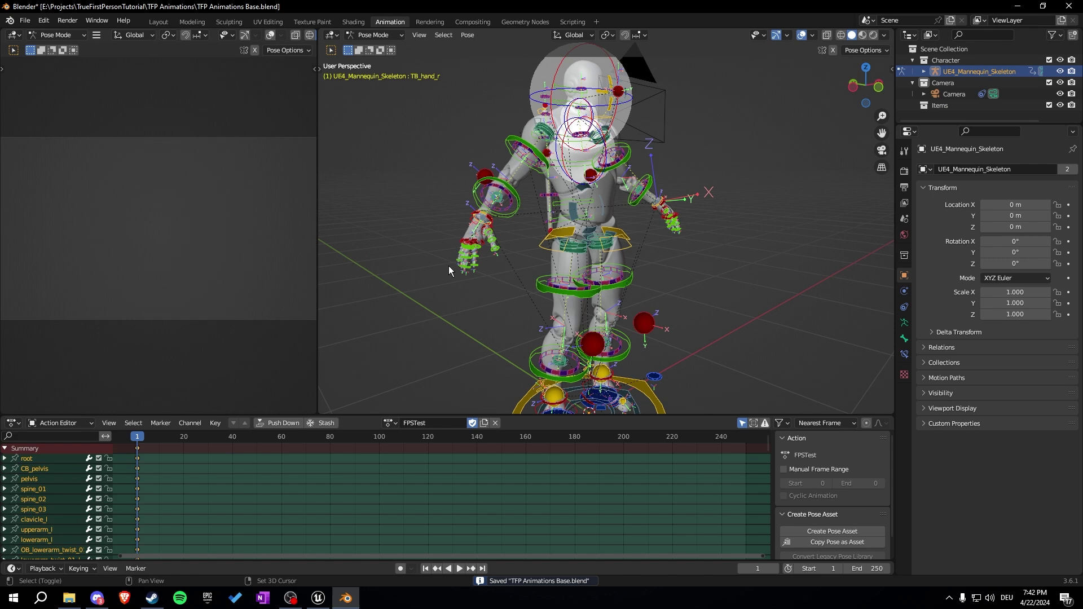
key("ctrl+z")
middle_click_drag(435, 278, 461, 298)
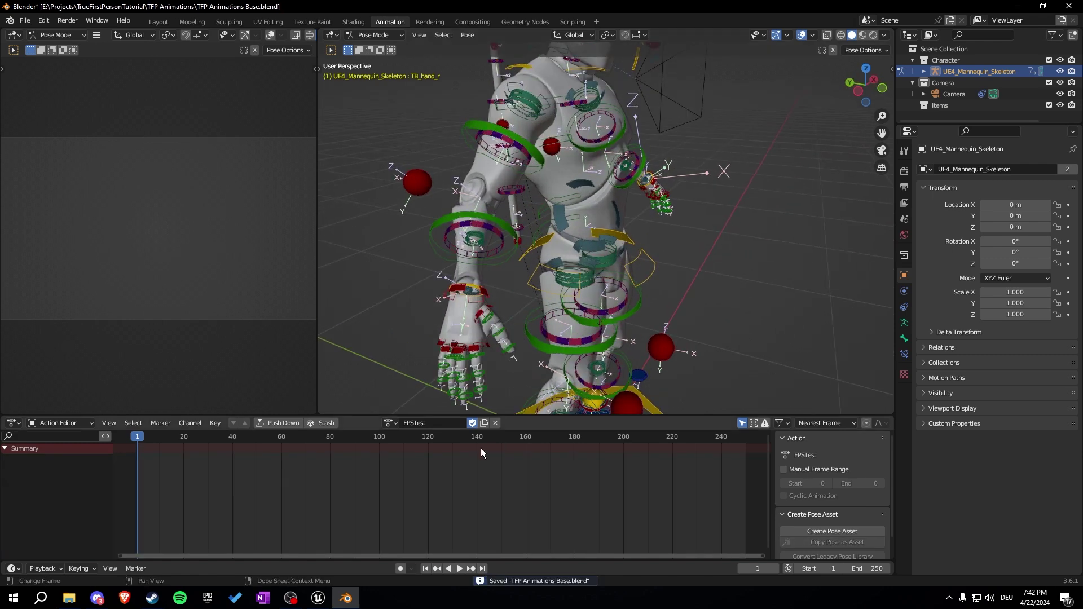
left_click(401, 569)
key("i")
Rotate the right hand bone in side view and reposition it in top view.
middle_click_drag(466, 297, 608, 233)
key("ctrl+s")
key("KP_3")
scroll(530, 220, "up", 2)
scroll(598, 224, "down", 3)
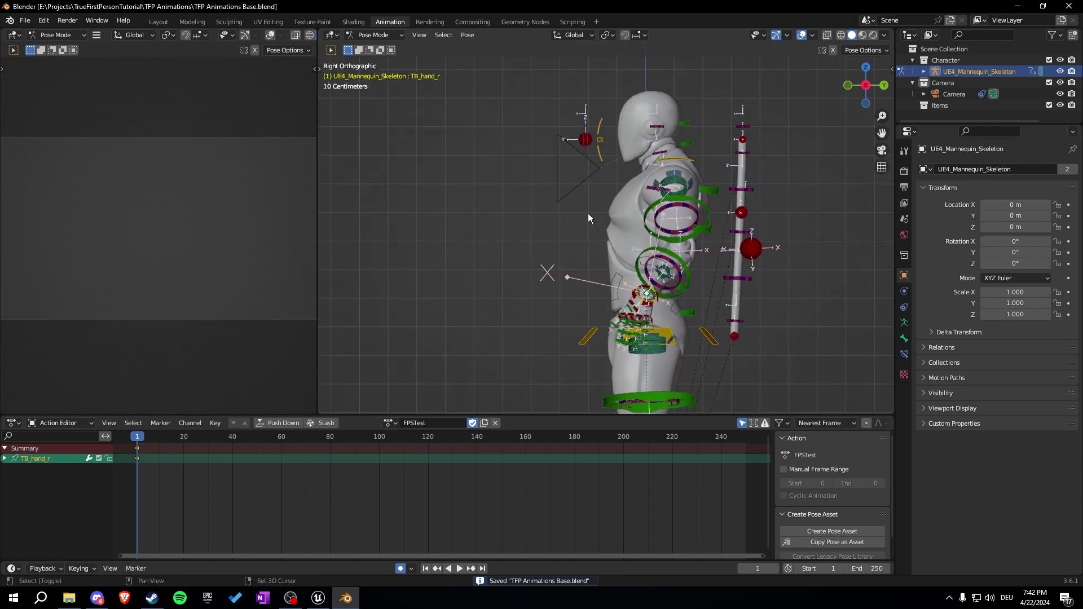
key("r")
left_click(608, 143)
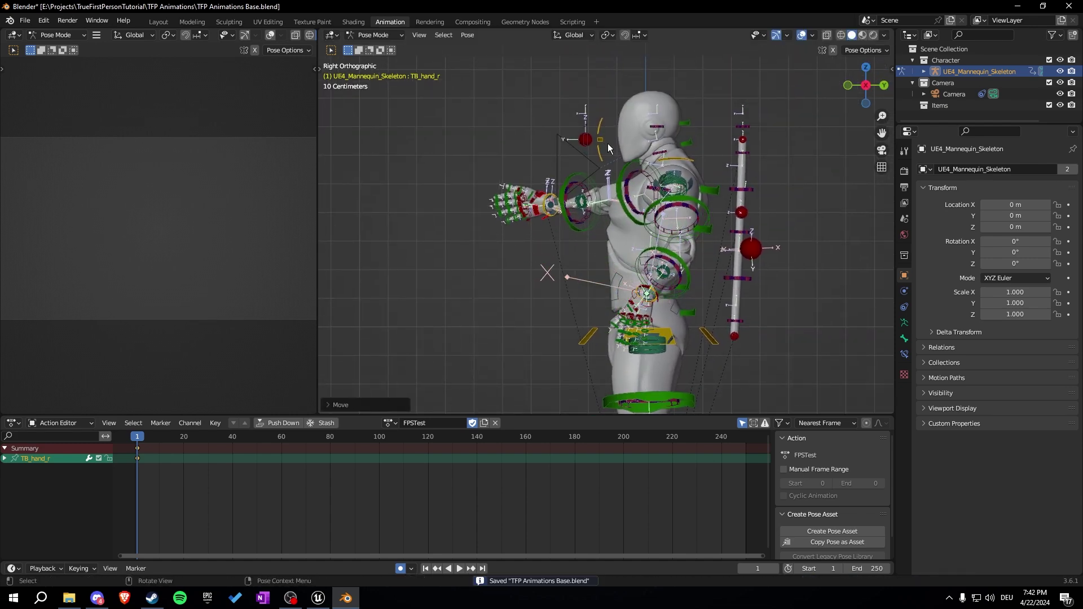
middle_click_drag(607, 143, 610, 204)
key("KP_7")
key("g")
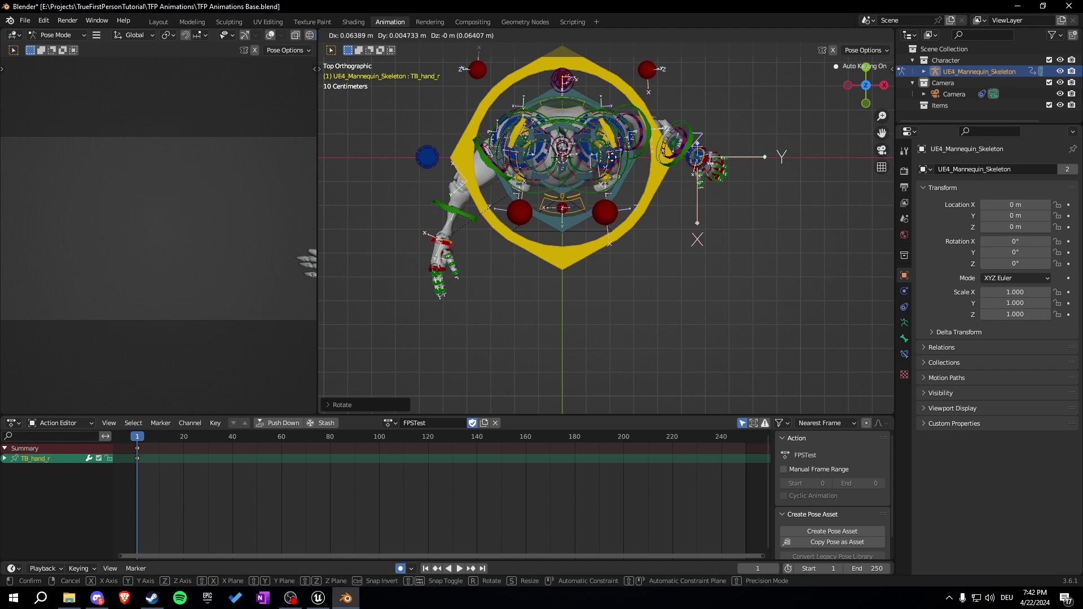
left_click(674, 164)
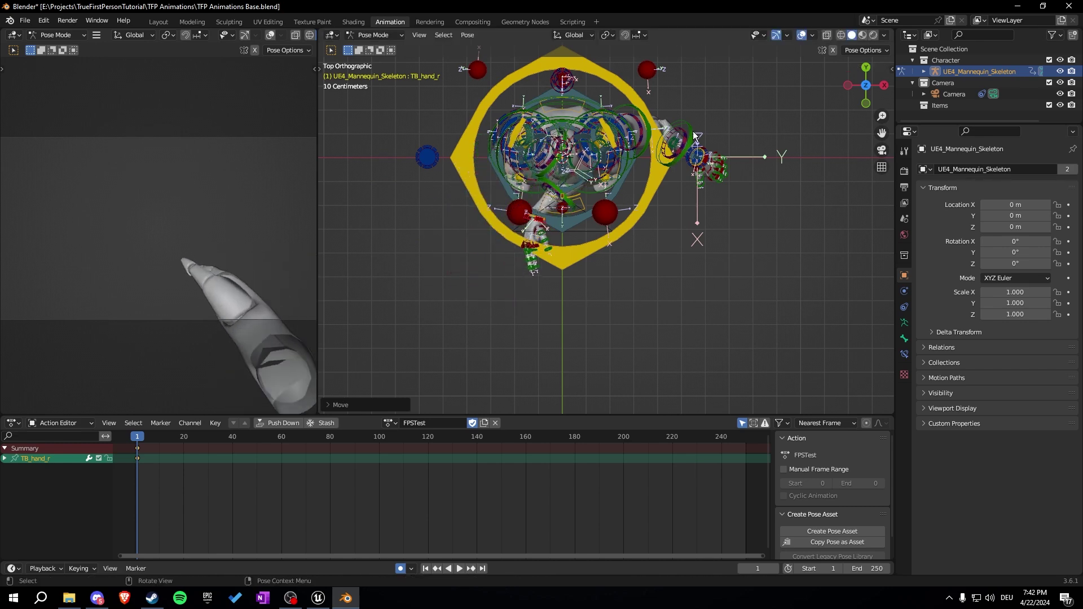
Check the right hand from side and front views and save.
key("KP_3")
scroll(692, 131, "up", 2)
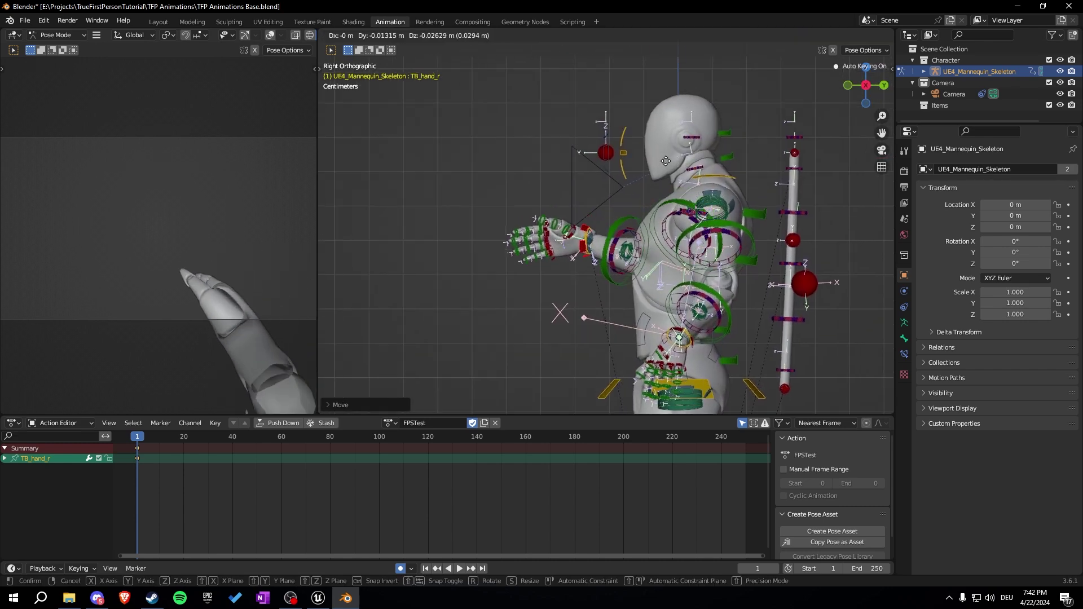
key("KP_1")
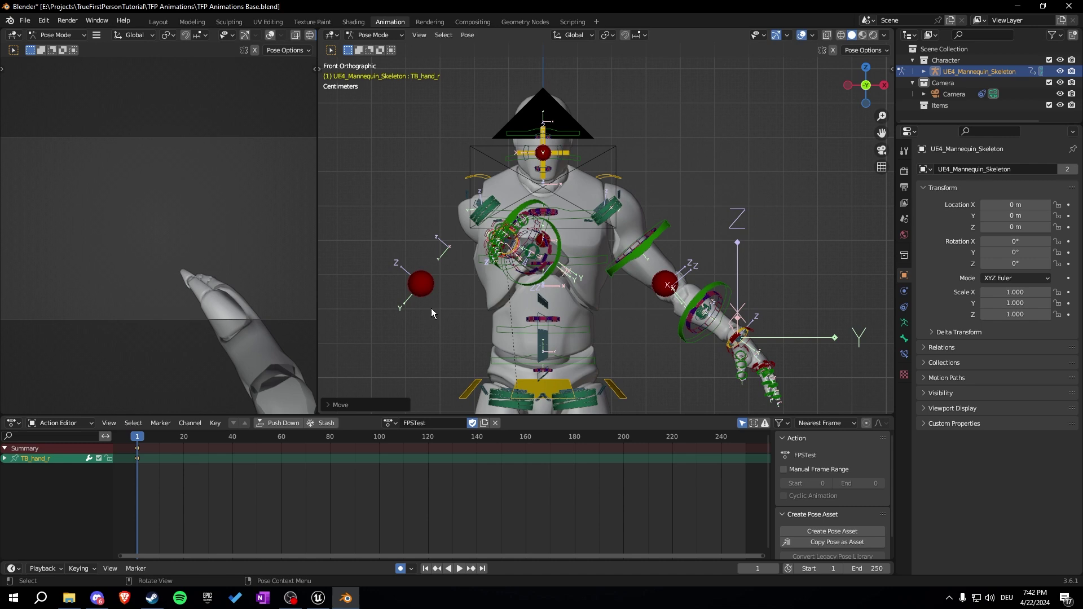
middle_click_drag(564, 209, 573, 215)
key("ctrl+s")
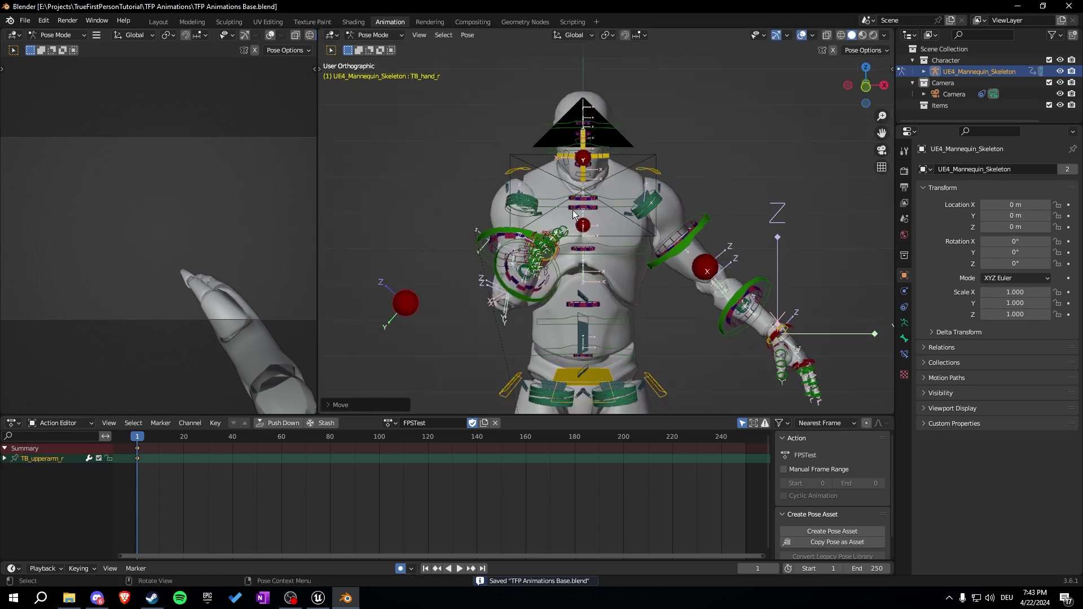
Review the right hand from top and side, cancelling an extra rotation, and save.
key("KP_7")
scroll(573, 215, "up", 3)
key("r")
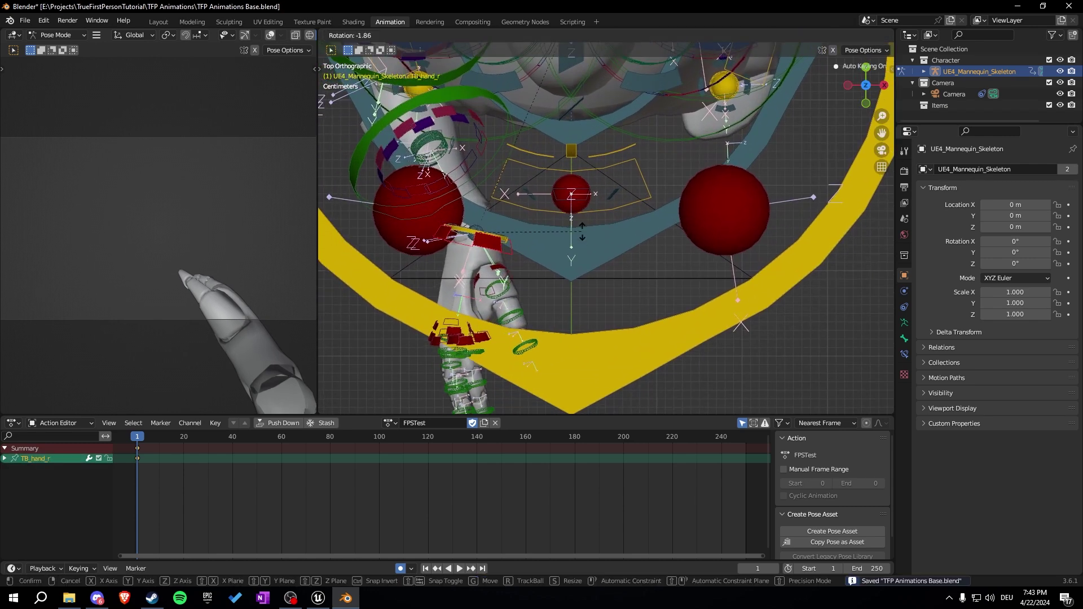
right_click(588, 217)
key("KP_3")
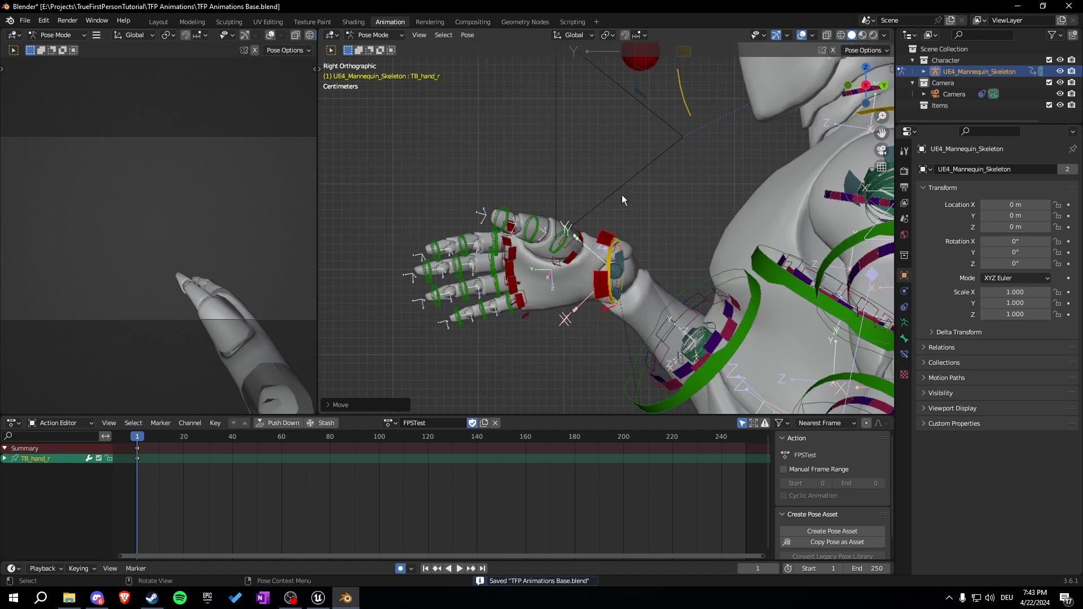
scroll(635, 186, "down", 4)
key("ctrl+s")
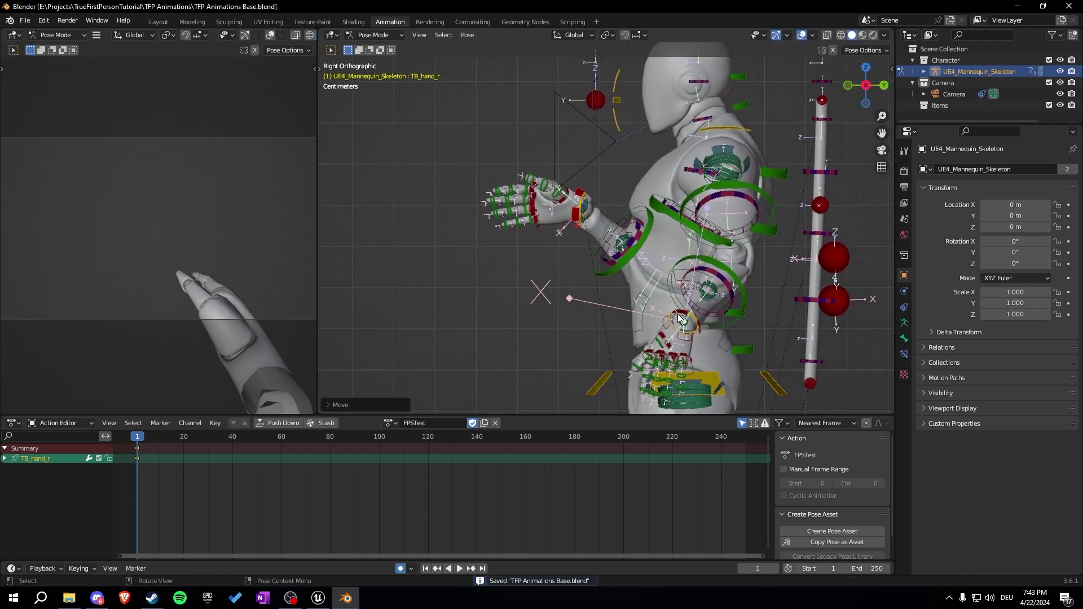
Pull the left hand up to the chest and rotate it from the top view.
left_click_drag(680, 319, 655, 133)
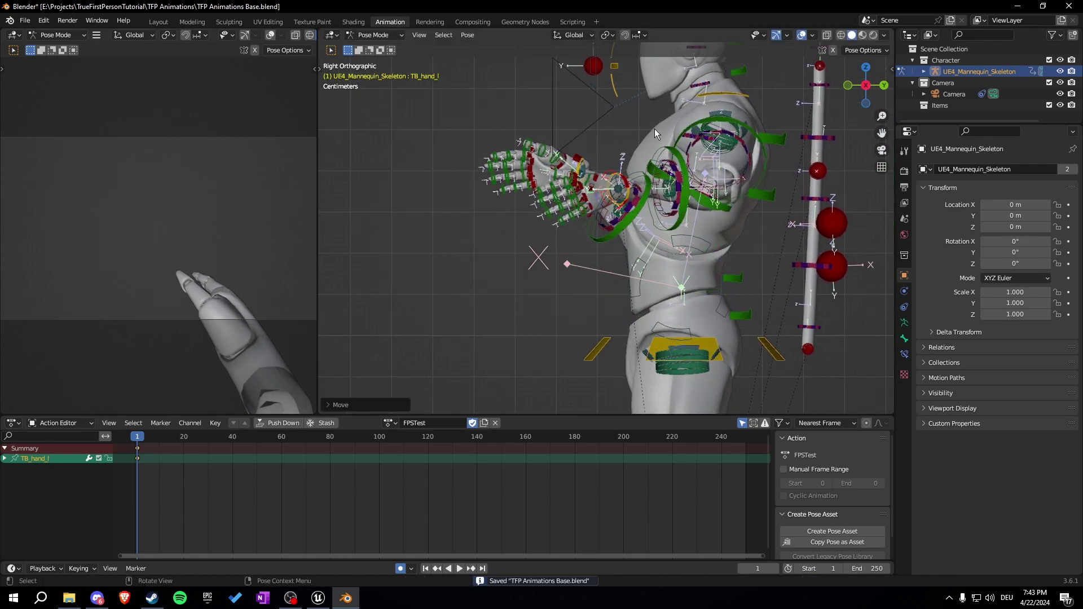
key("KP_7")
key("r")
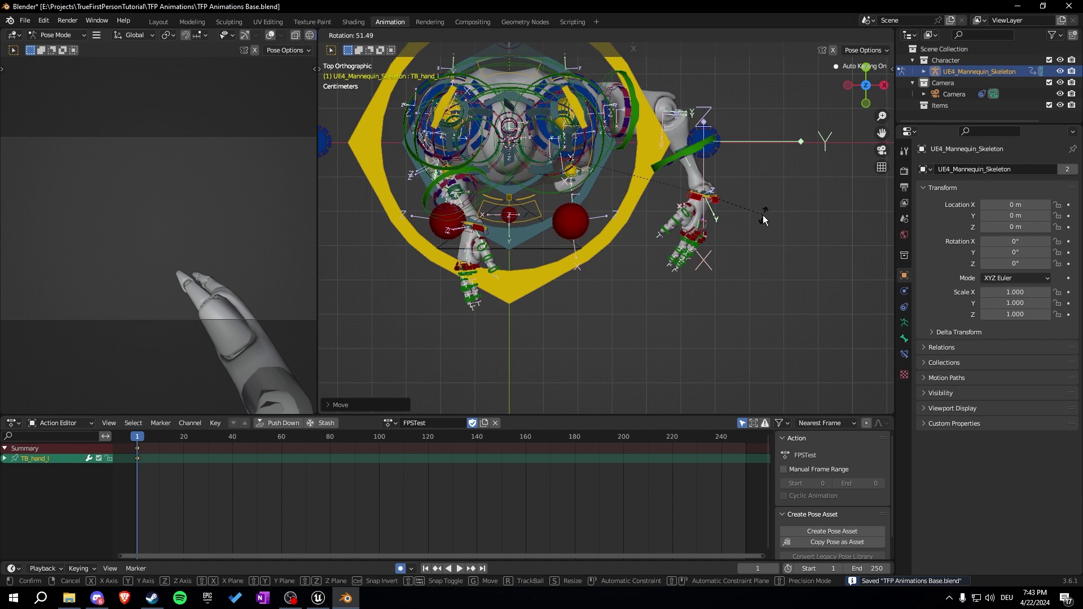
left_click(569, 265)
Move the left hand beside the right hand and adjust the TB_upperarm_l bone.
key("KP_1")
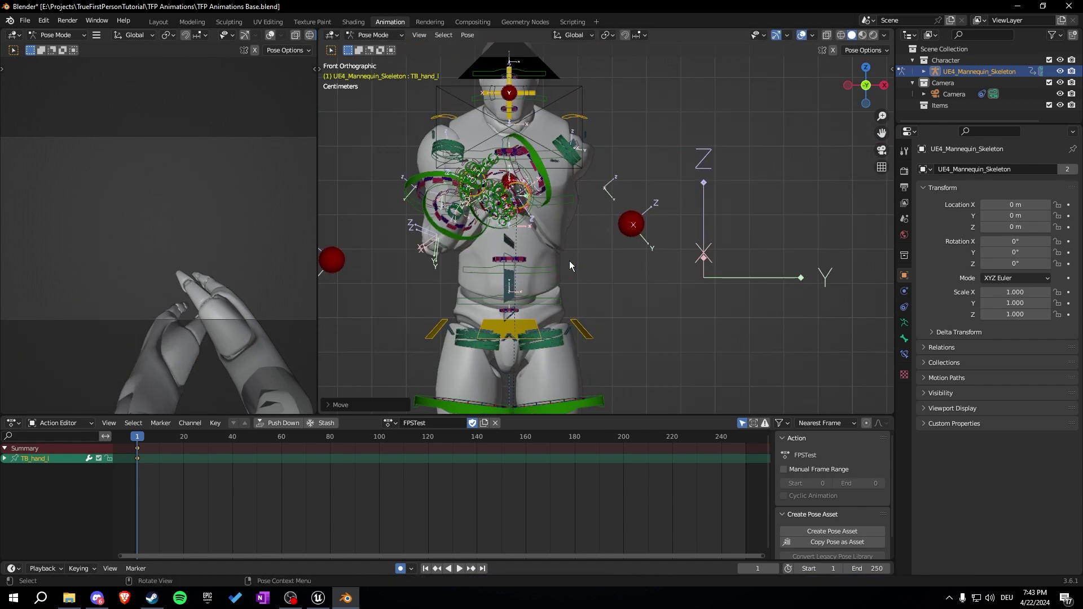
key("g")
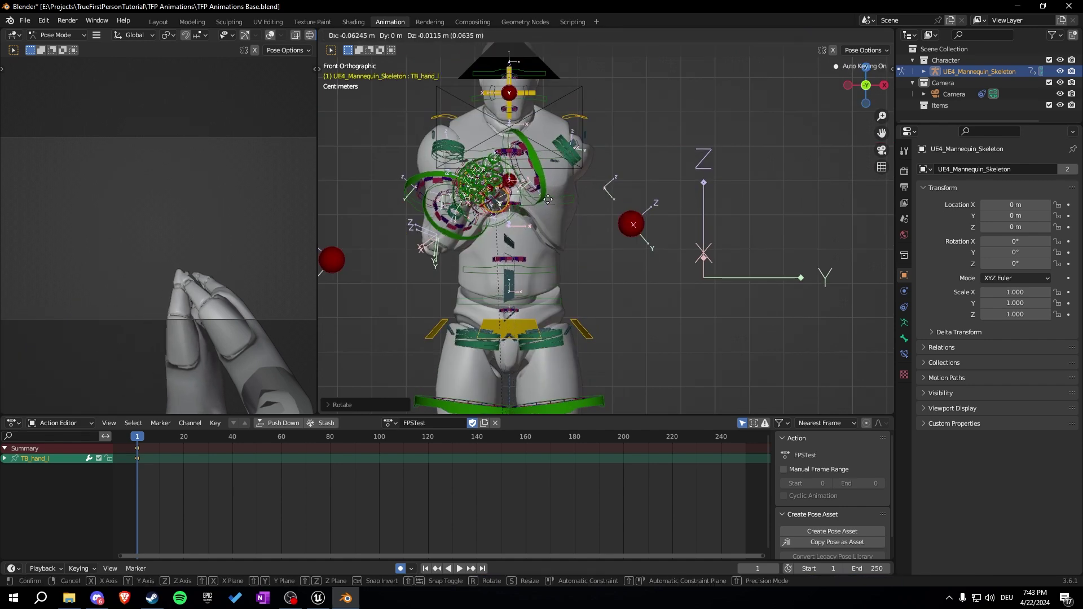
left_click(638, 221)
left_click(640, 221)
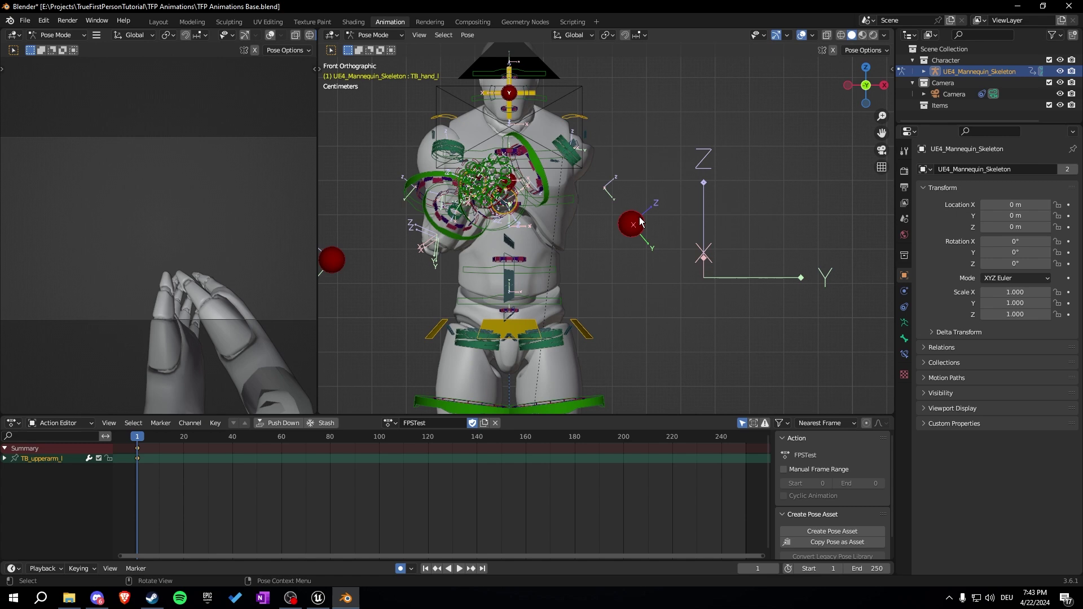
left_click_drag(641, 221, 745, 226)
scroll(556, 226, "up", 5)
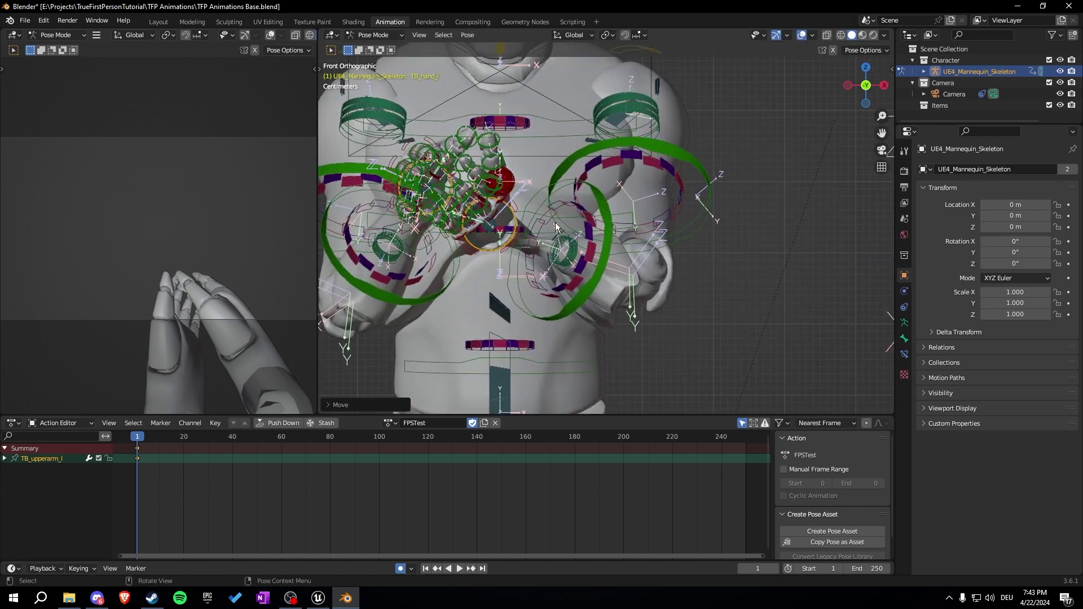
middle_click_drag(525, 240, 583, 255, "shift")
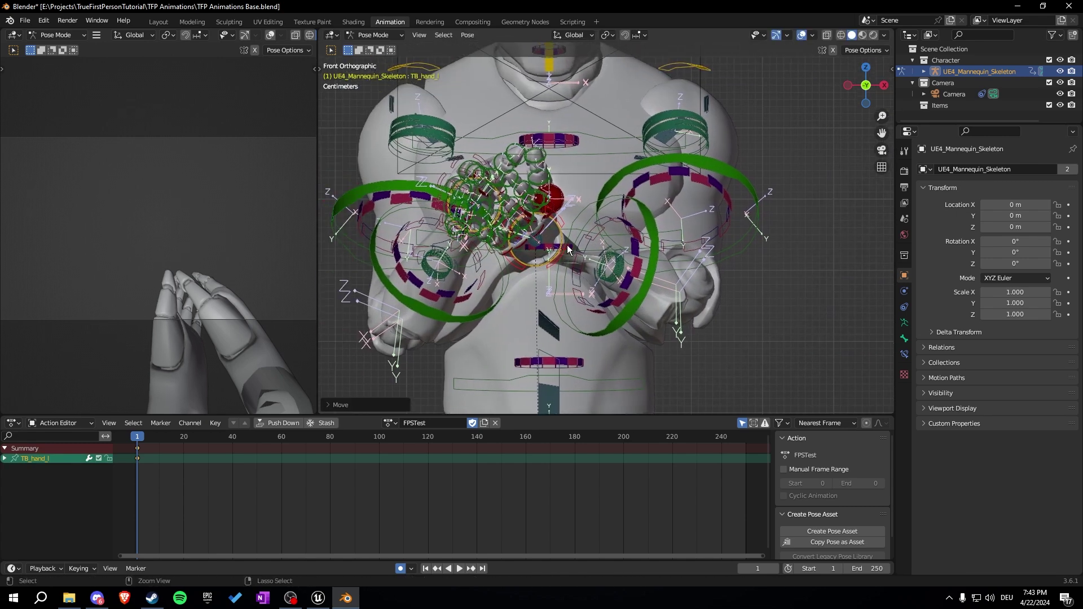
Widen the camera preview pane slightly, view the posed mannequin in side perspective, and save.
key("ctrl+s")
left_click_drag(318, 248, 604, 248)
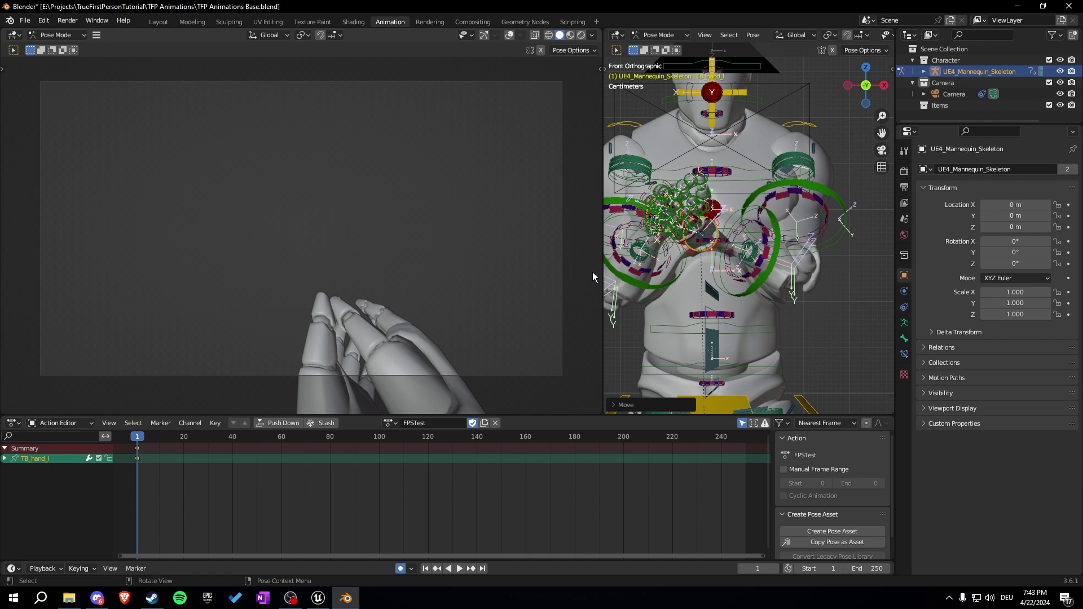
left_click_drag(602, 273, 353, 273)
middle_click_drag(428, 254, 598, 270)
scroll(658, 214, "down", 5)
scroll(641, 233, "up", 5)
scroll(657, 247, "down", 3)
key("ctrl+s")
scroll(598, 271, "up", 3)
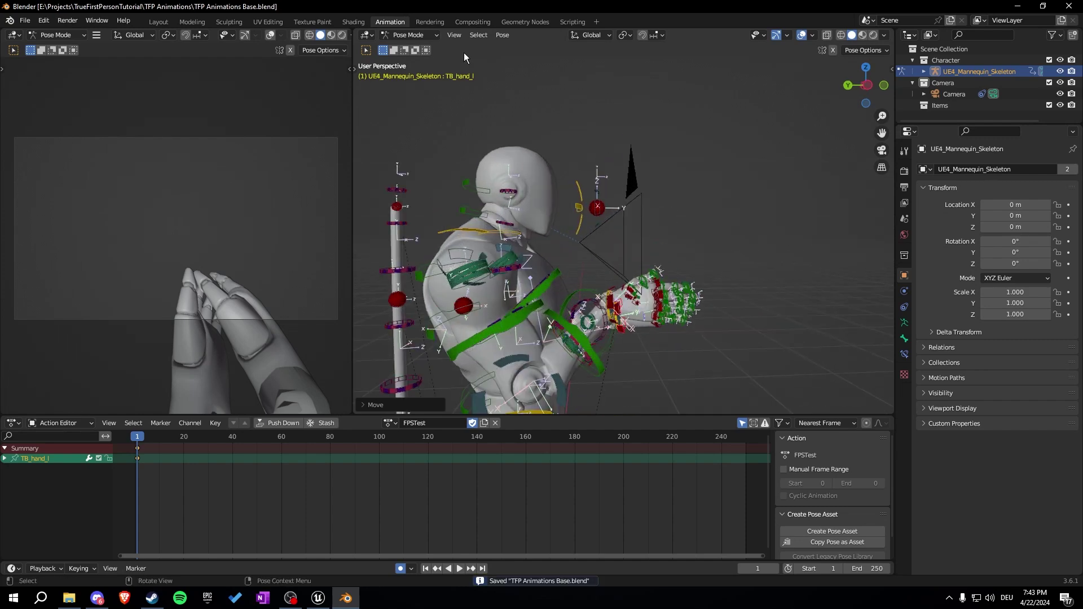
In Object Mode, select the camera and move it along Y in front of the head.
left_click(412, 36)
left_click(414, 48)
left_click(653, 196)
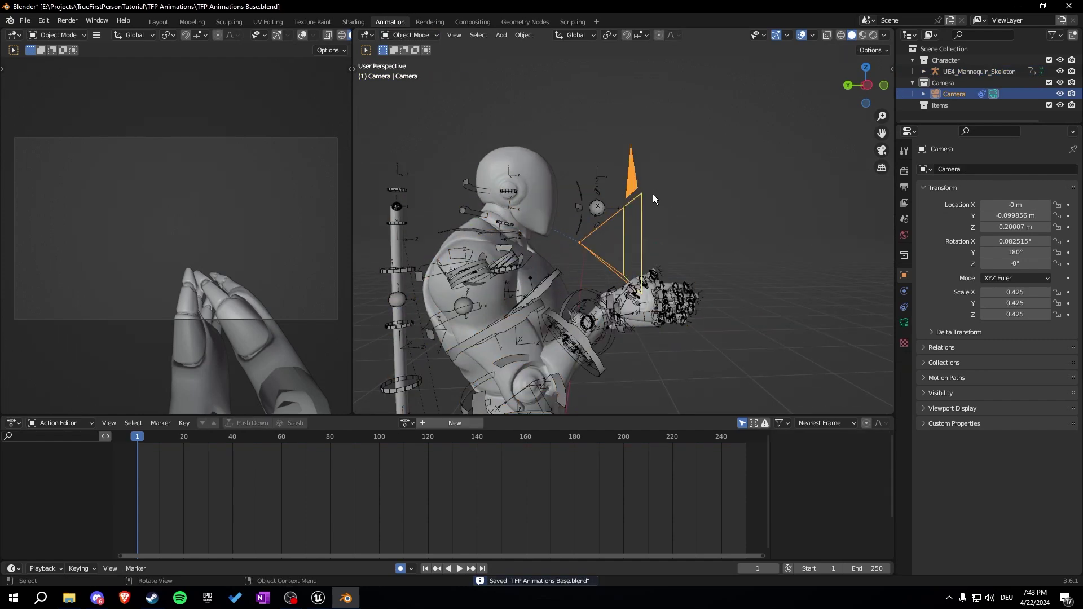
key("g")
key("y")
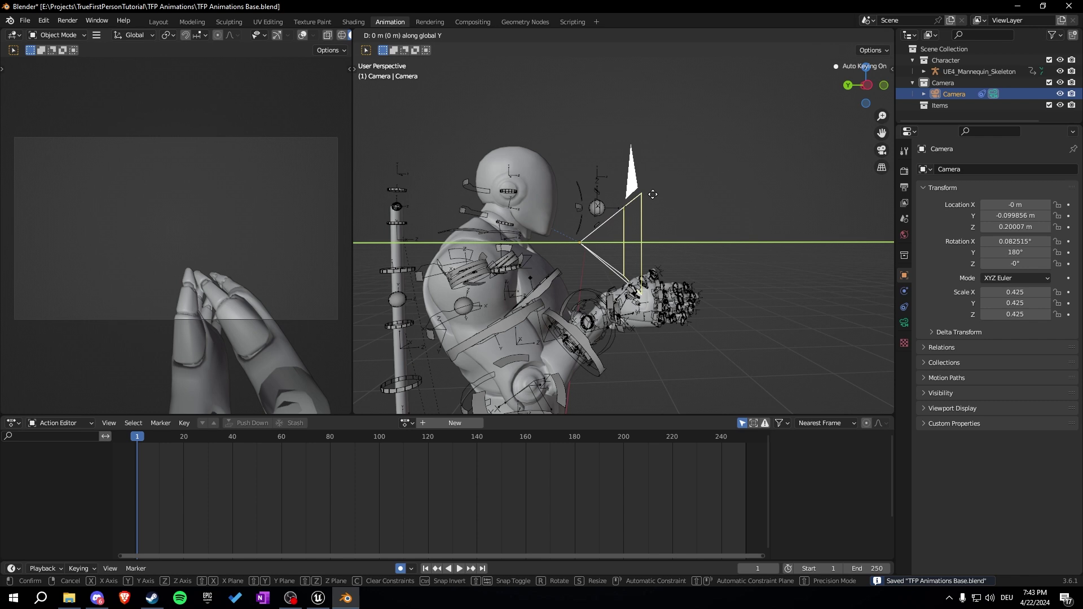
left_click(652, 194)
Raise the camera 0.1 along Z with auto-keying and save the file.
key("g")
key("z")
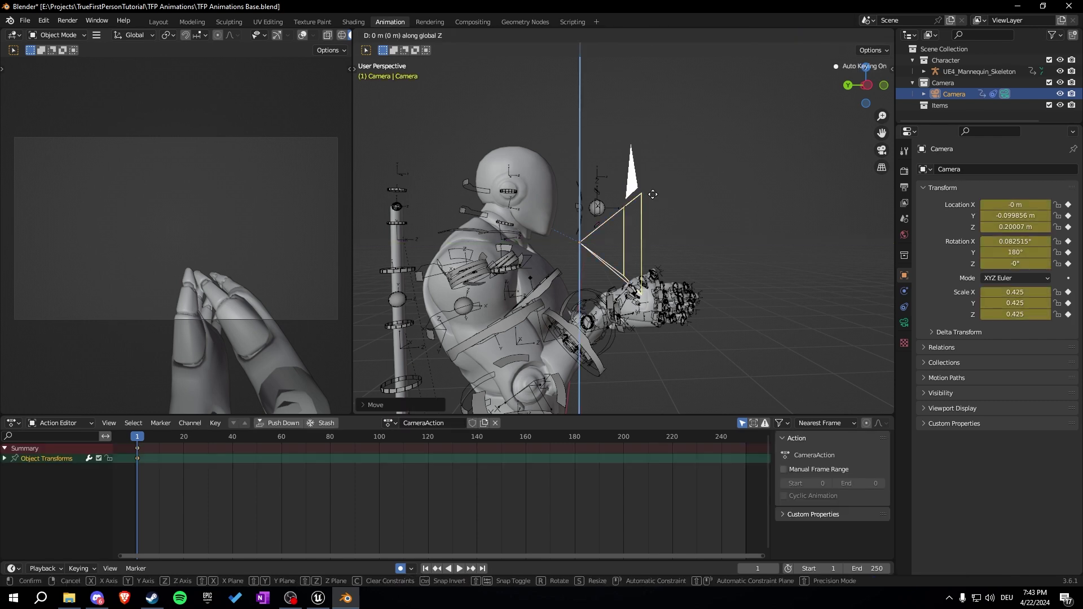
type("0.1")
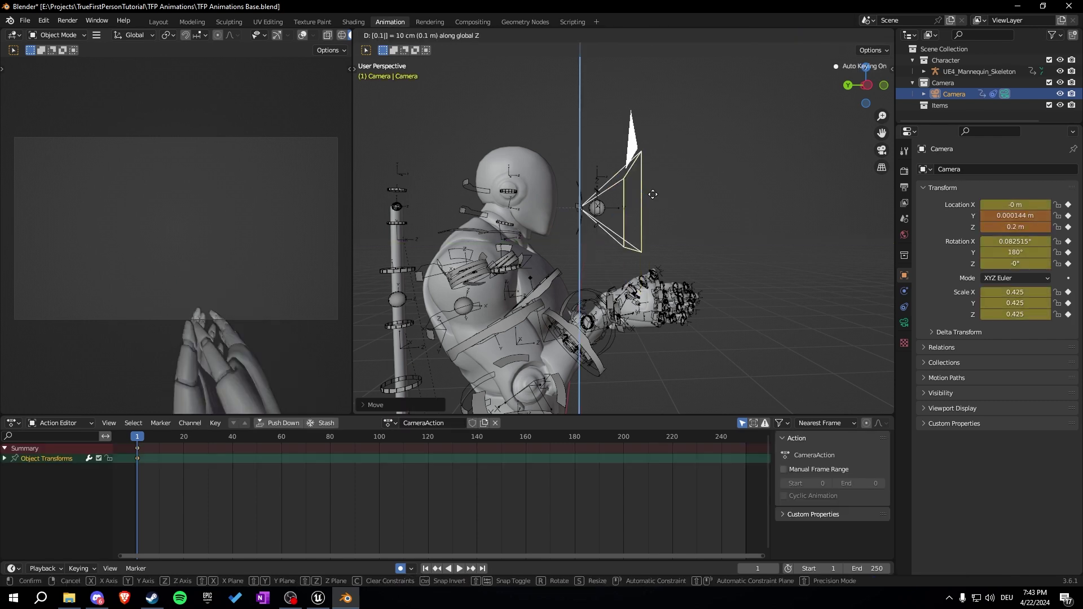
key("Return")
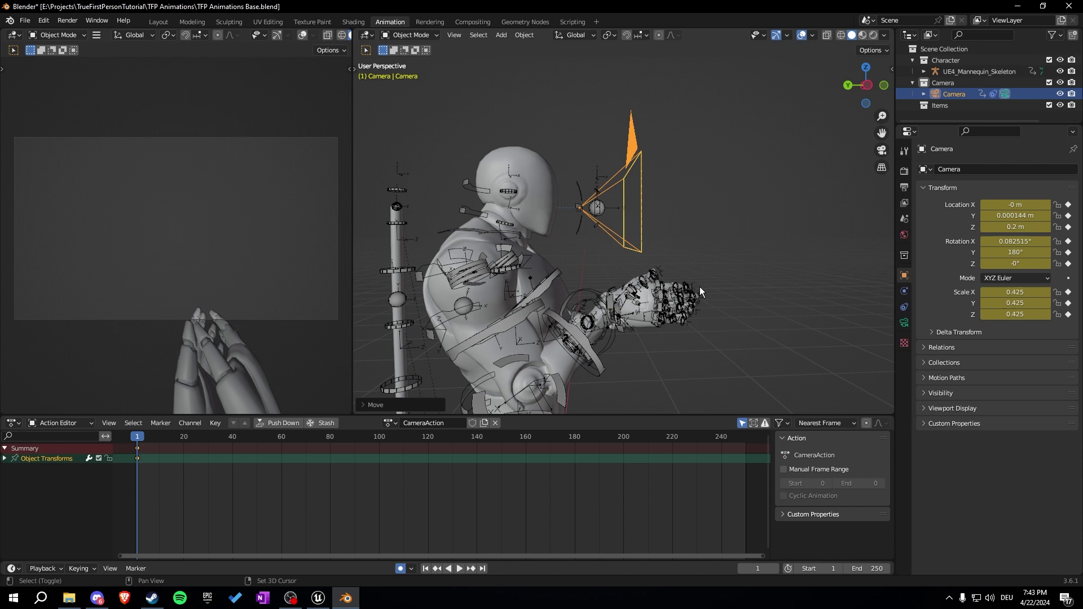
middle_click_drag(699, 287, 656, 262)
key("ctrl+s")
In Pose Mode, select both hand bones and raise them along Z in front view.
left_click(603, 277)
key("ctrl+Tab")
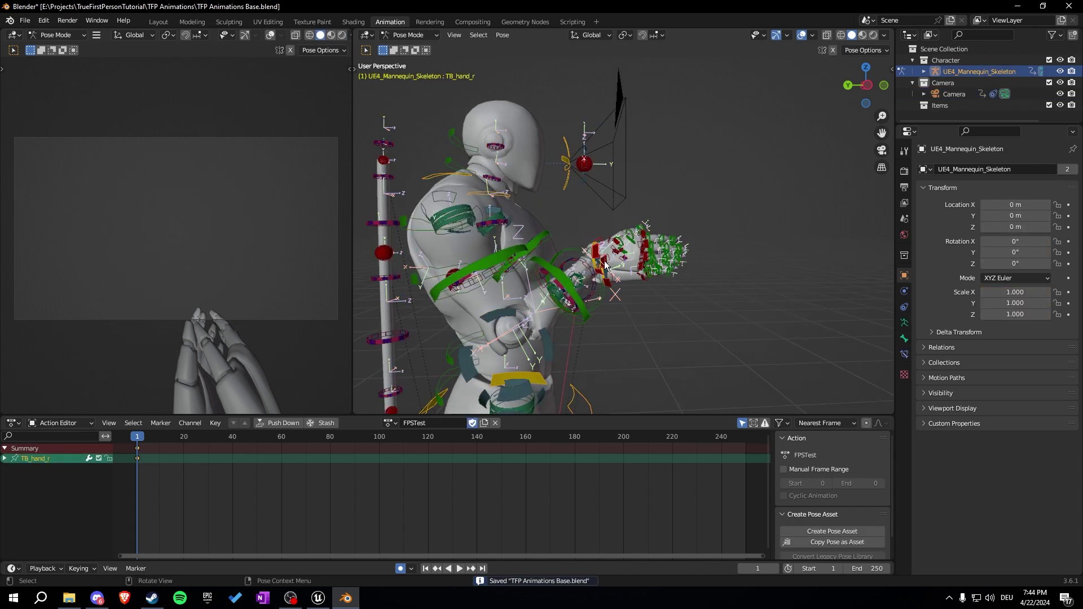
left_click(606, 282, "shift")
key("KP_1")
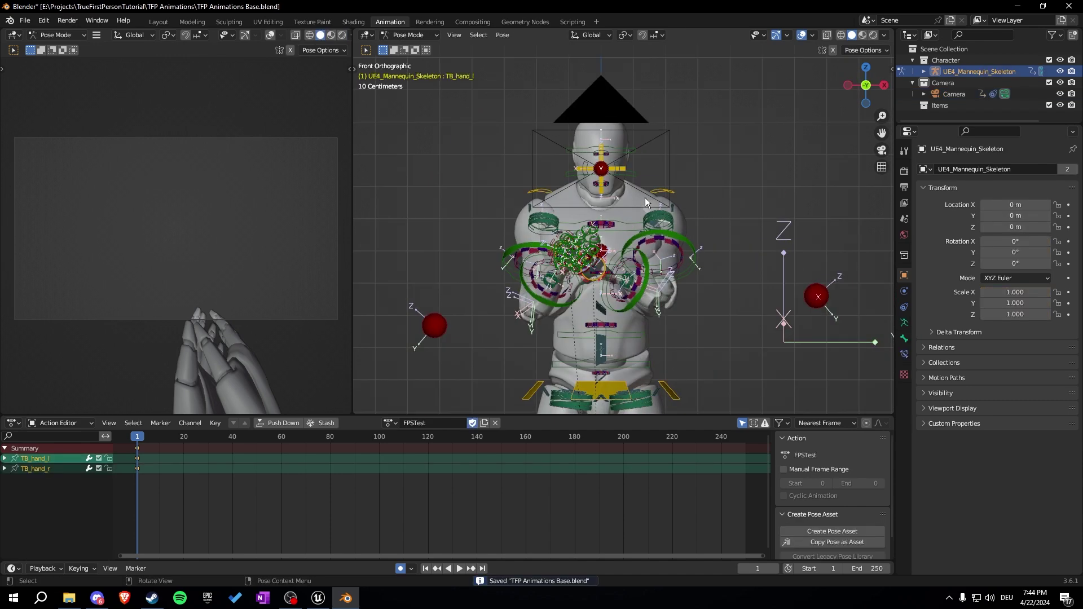
key("g")
key("z")
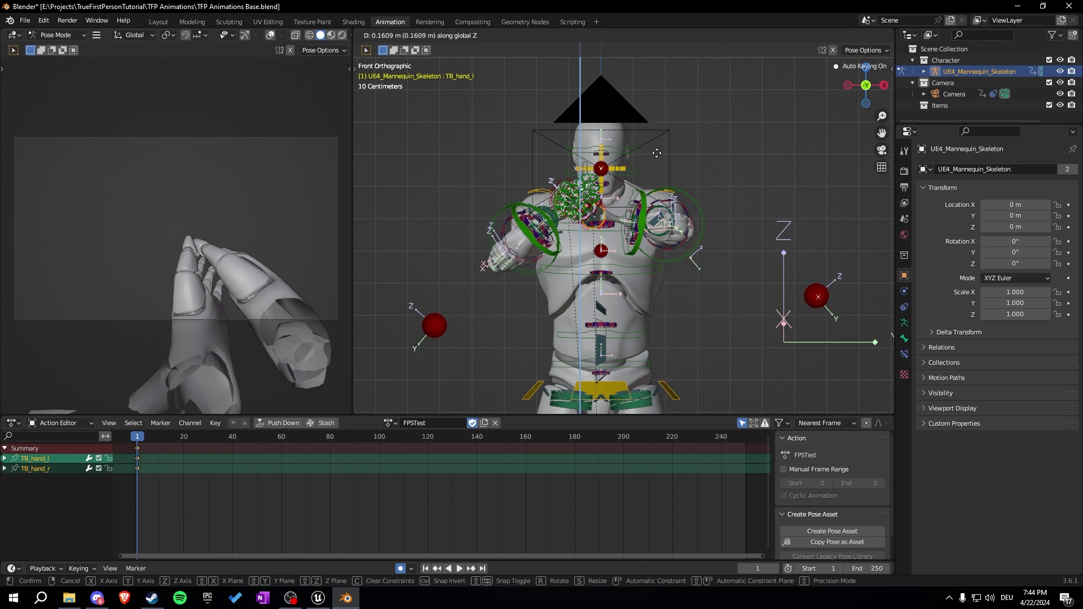
left_click(667, 168)
Shift both hands about 4.8 cm forward along global Y.
middle_click_drag(668, 169, 360, 243)
scroll(699, 201, "up", 5)
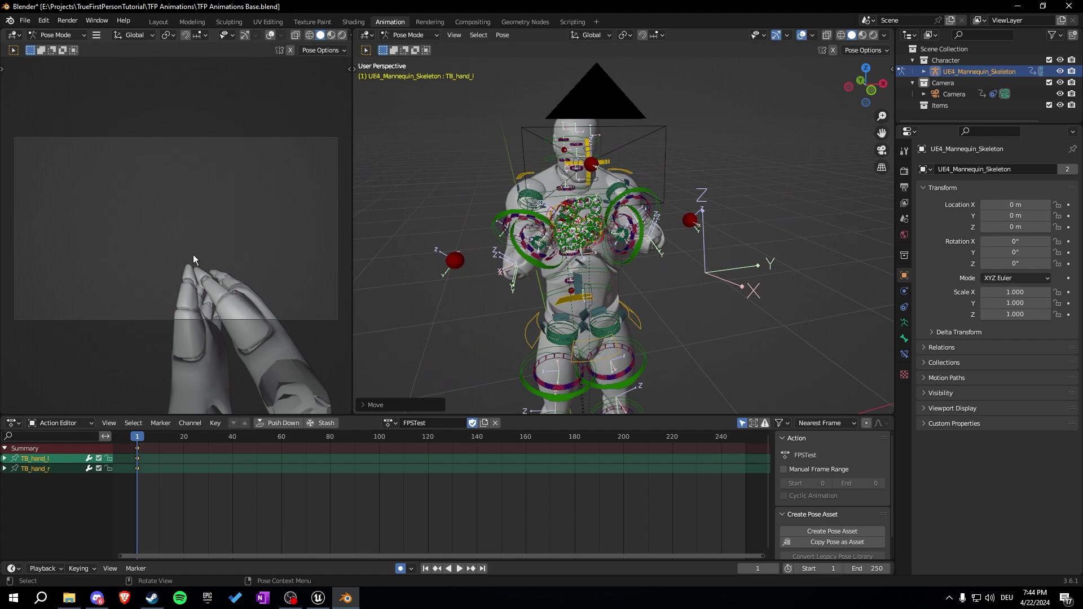
middle_click_drag(429, 232, 535, 195)
key("g")
key("y")
left_click(683, 212)
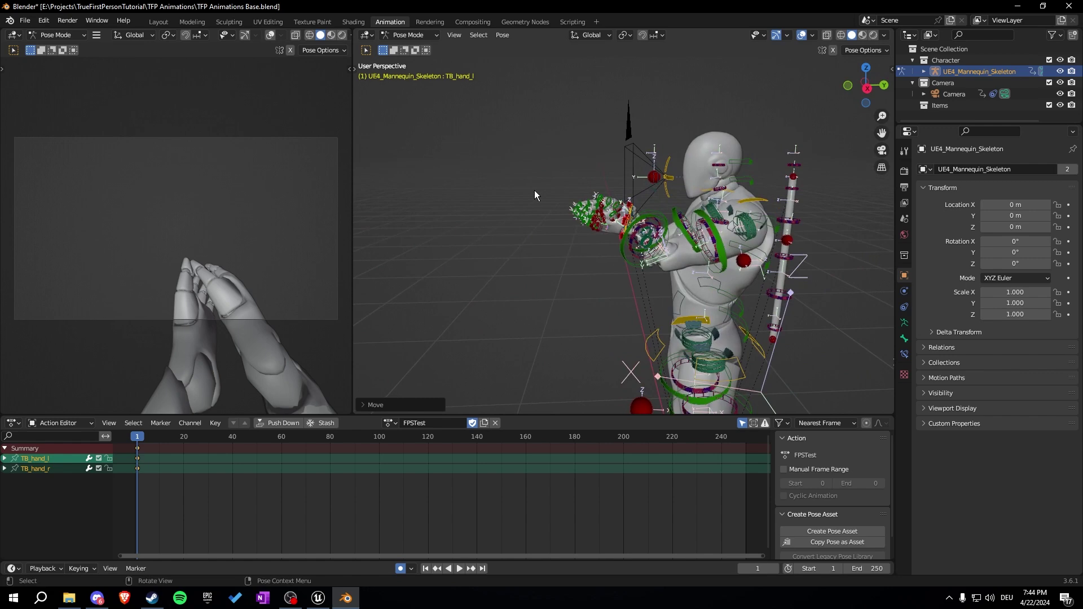
middle_click_drag(679, 252, 650, 221)
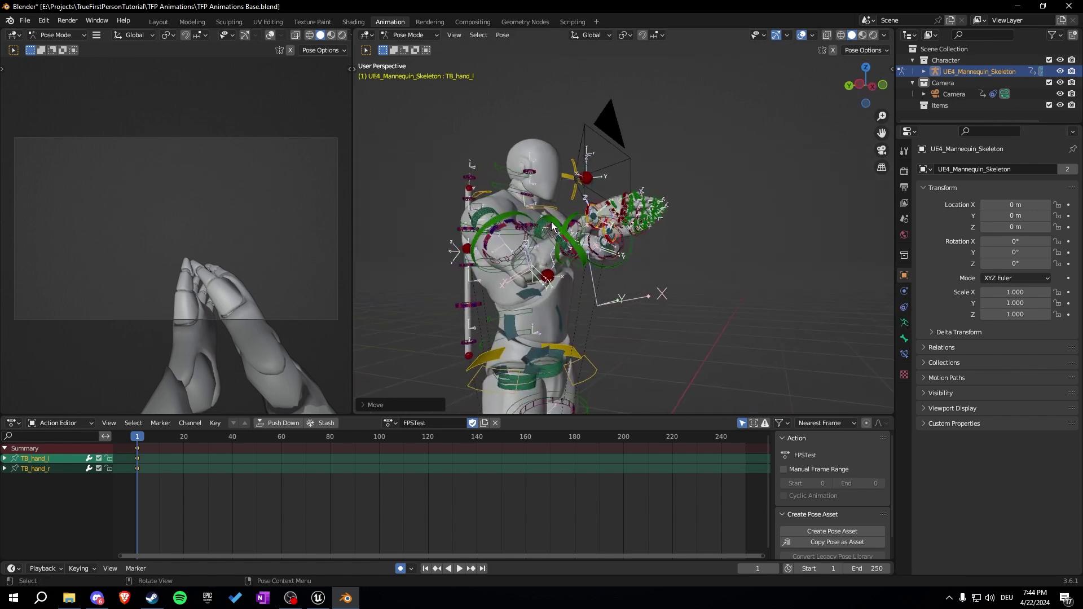
Uncheck In Front under the armature's Viewport Display, check the bones, and save.
left_click(903, 323)
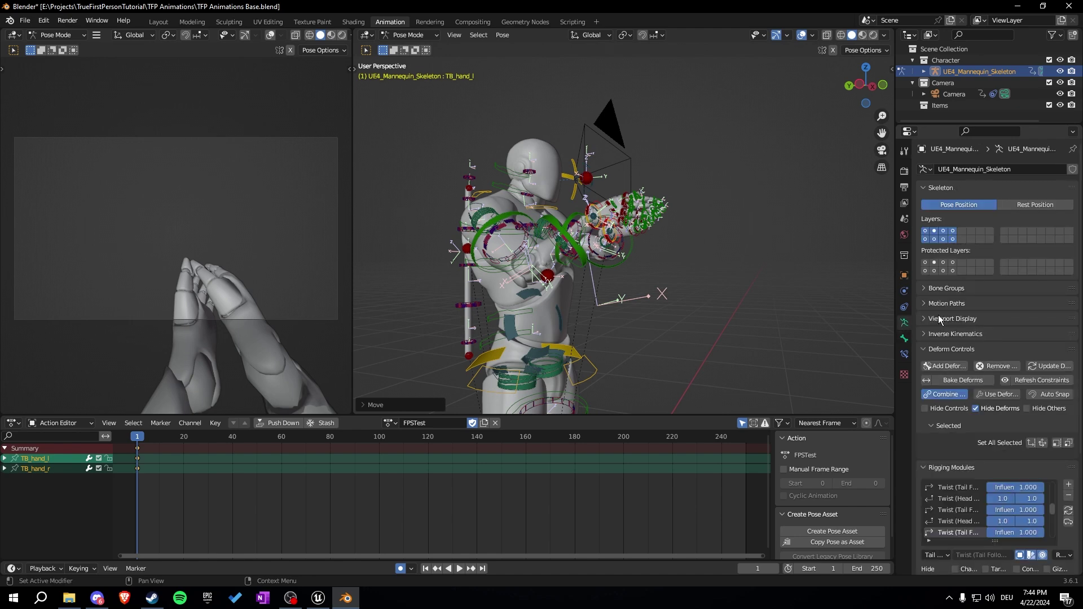
left_click(956, 319)
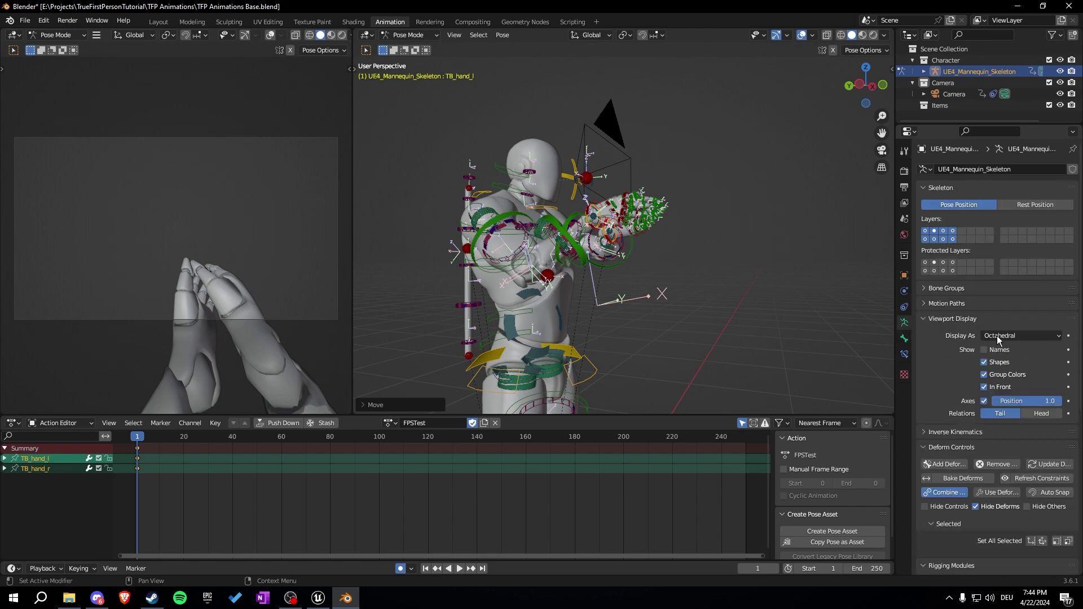
left_click(985, 388)
mouse_move(606, 247)
middle_mouse_down()
mouse_move(601, 279)
mouse_move(496, 207)
mouse_move(617, 263)
mouse_move(718, 249)
mouse_move(601, 249)
mouse_move(503, 229)
mouse_move(463, 256)
mouse_move(627, 264)
mouse_move(696, 236)
mouse_move(480, 235)
mouse_move(577, 222)
mouse_move(681, 266)
mouse_move(697, 245)
mouse_move(614, 243)
mouse_move(662, 218)
mouse_move(656, 233)
mouse_move(642, 220)
mouse_move(642, 230)
middle_mouse_up()
scroll(627, 264, "up", 3)
scroll(480, 236, "down", 2)
scroll(655, 232, "down", 3)
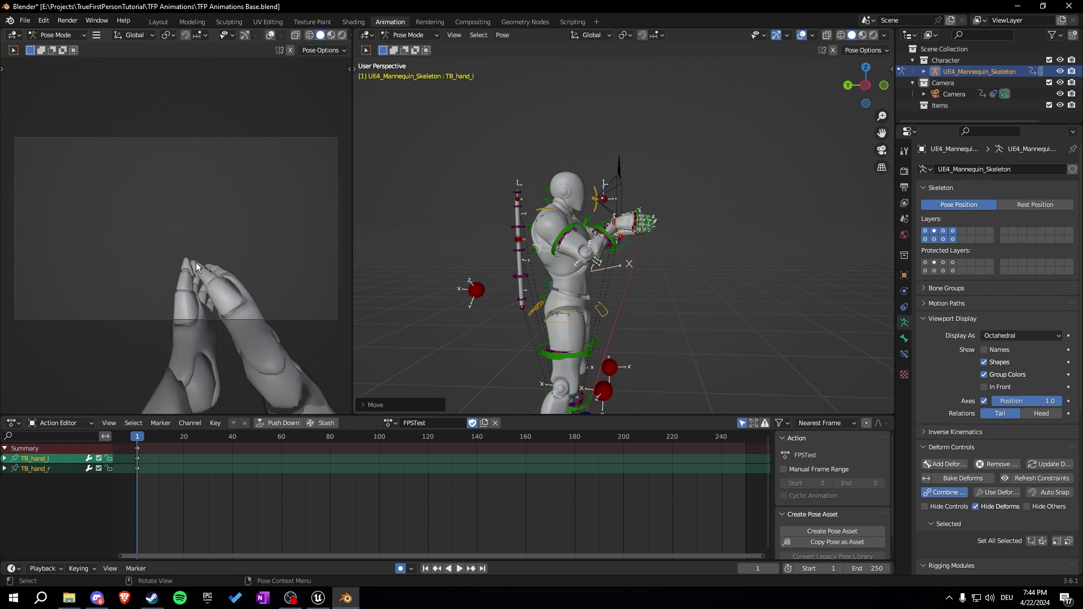
middle_click_drag(513, 146, 455, 364)
key("ctrl+s")
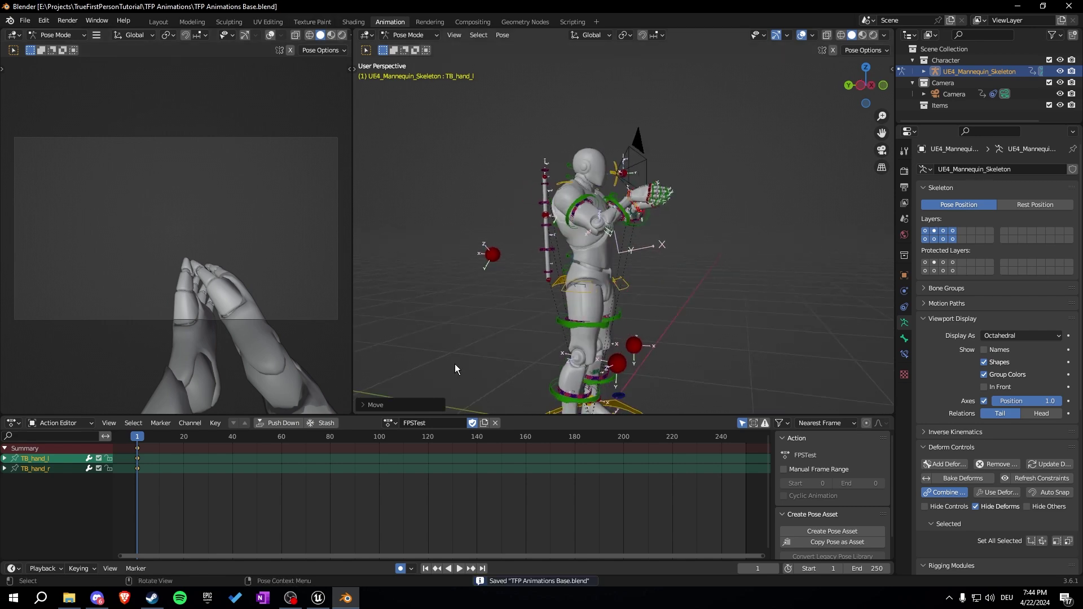
left_click(389, 427)
Choose A Pose from the action list to assign it to the skeleton.
left_click(415, 442)
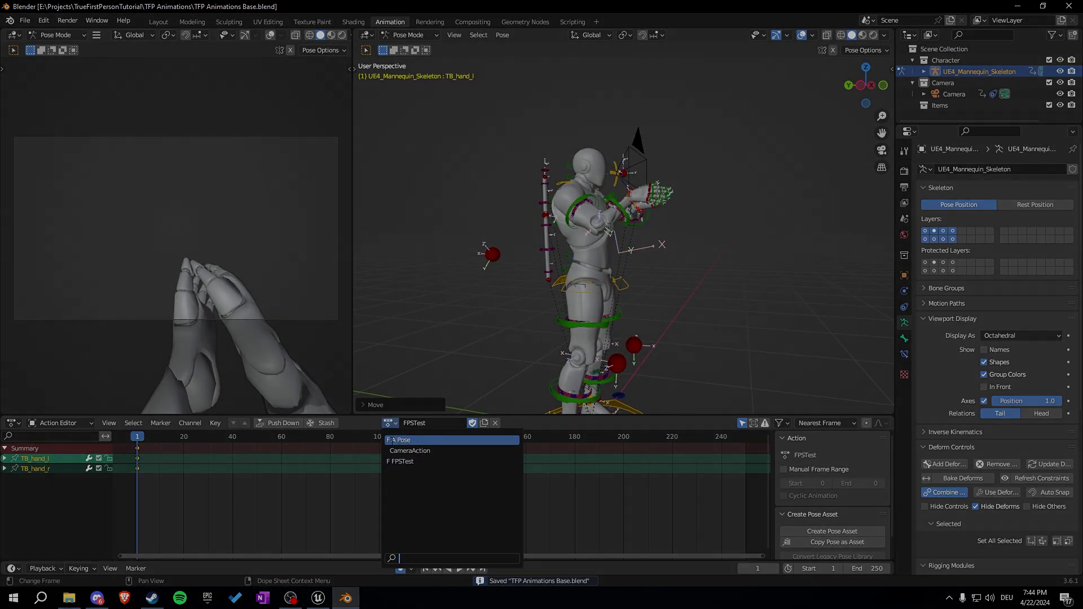